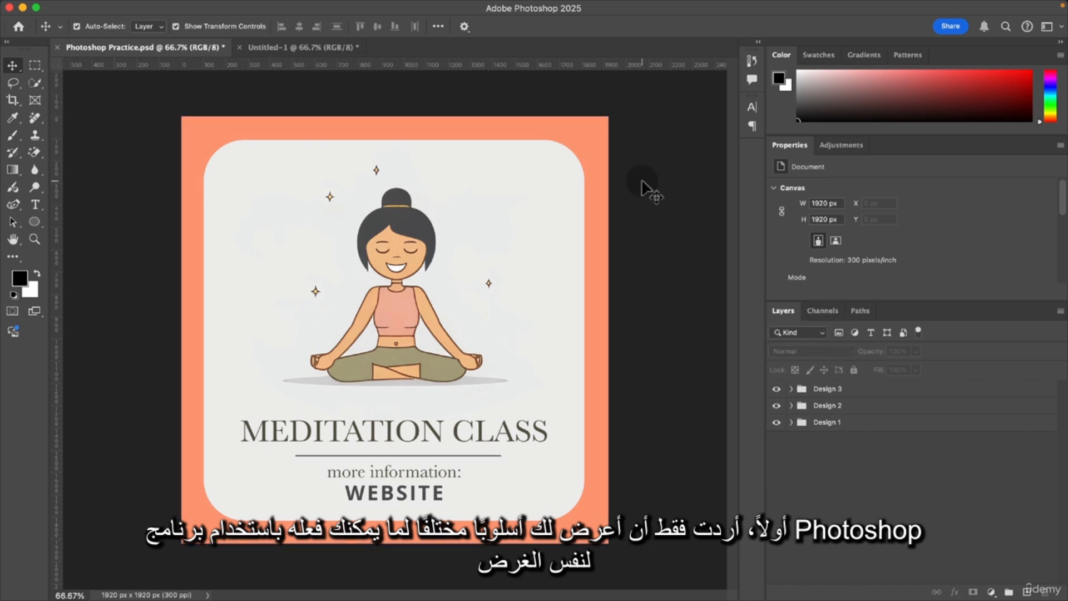
# Switch to the Untitled-1 document and add a new artboard directly below Artboard 2.
pyautogui.click(311, 48)
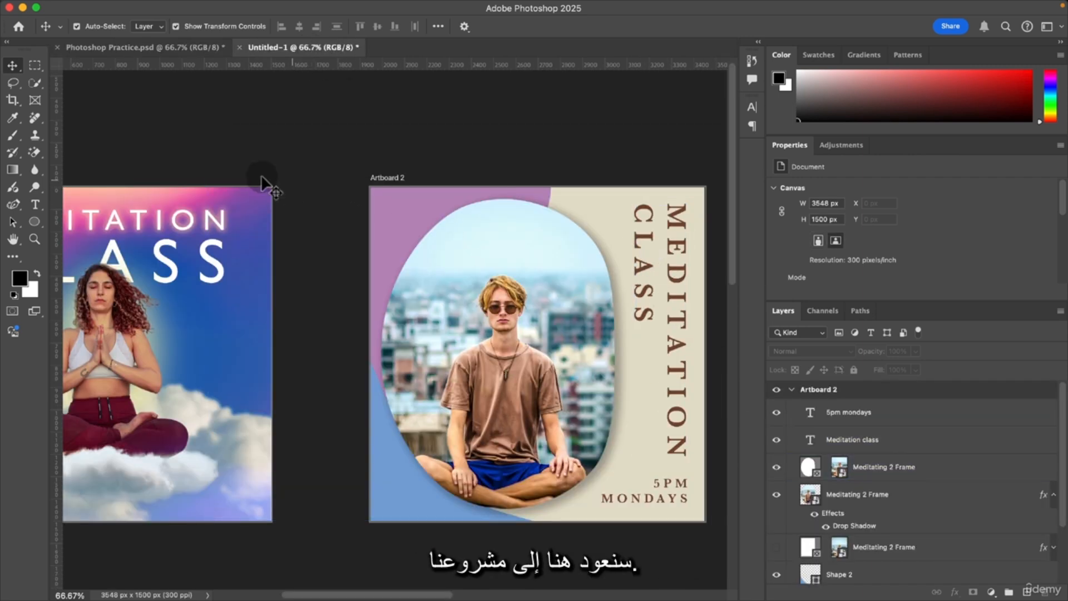
pyautogui.click(390, 178)
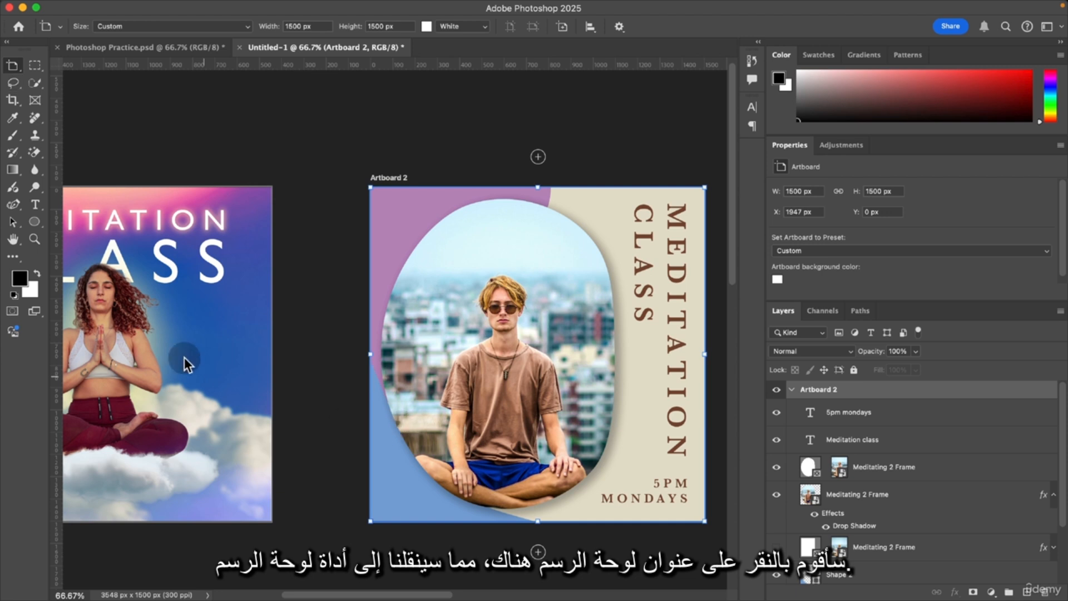
pyautogui.scroll(-5, 524, 415)
pyautogui.hscroll(5, 524, 414)
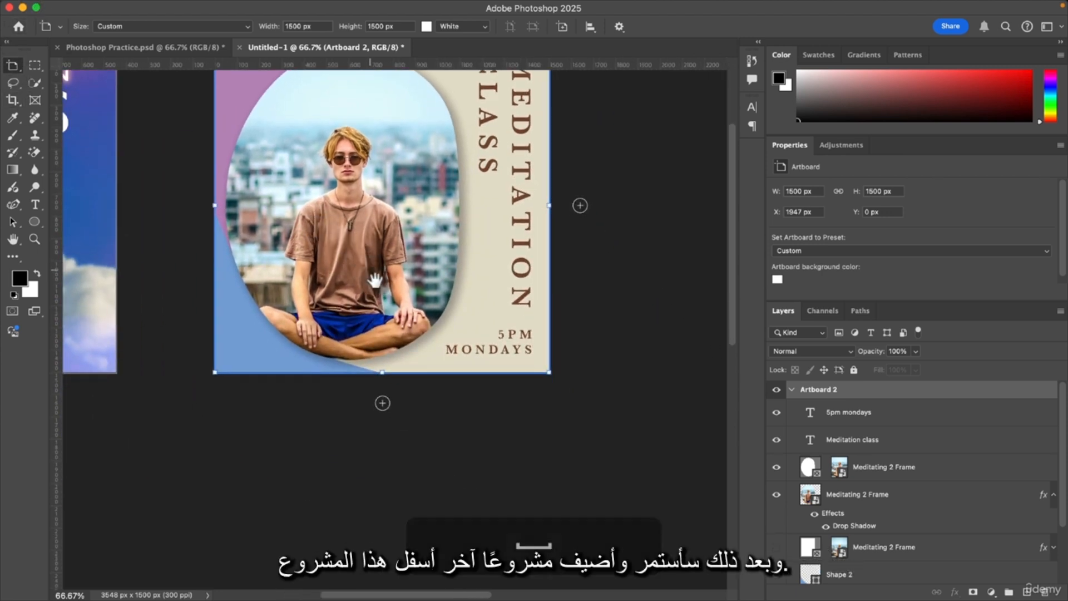
pyautogui.click(383, 403)
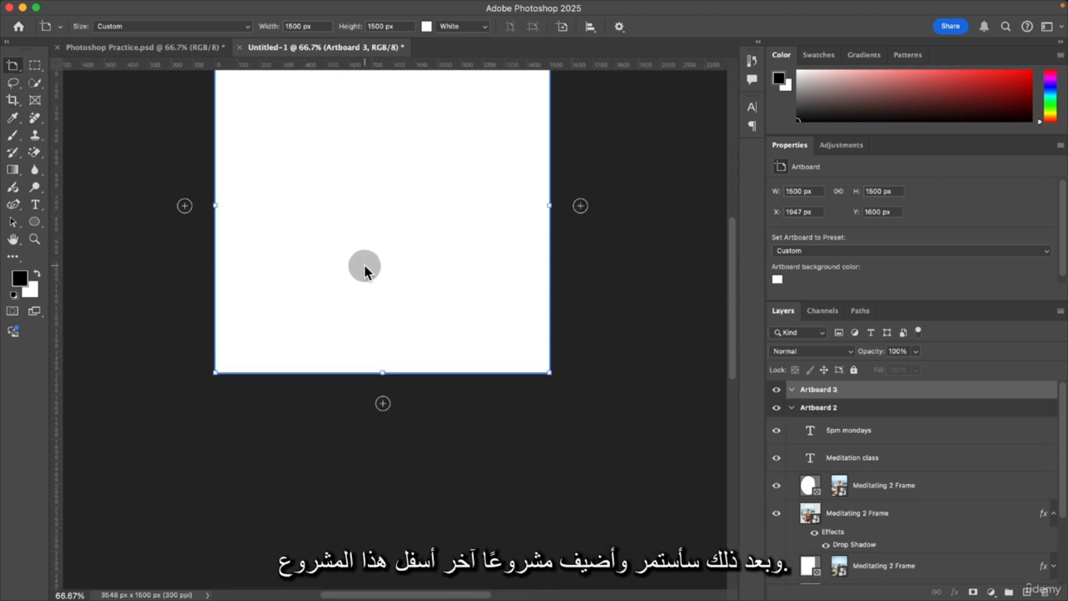
# Move Artboard 3 midway below the two other artboards, at about X 1013 px, Y 1717 px, and collapse the other artboards' layer groups.
pyautogui.moveTo(365, 269); pyautogui.dragTo(456, 294)
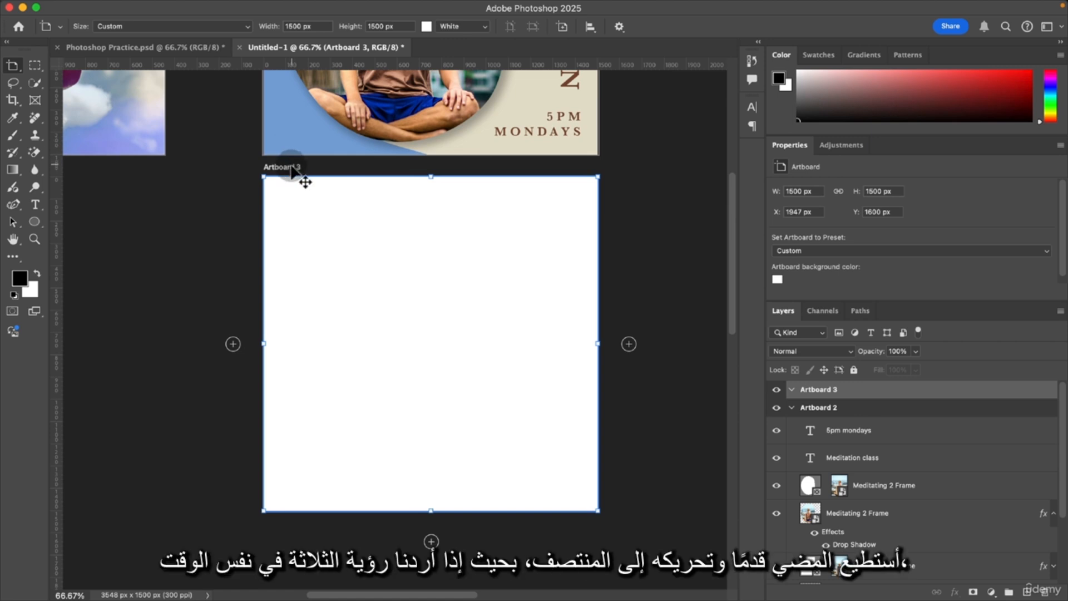
pyautogui.moveTo(300, 174); pyautogui.dragTo(381, 107)
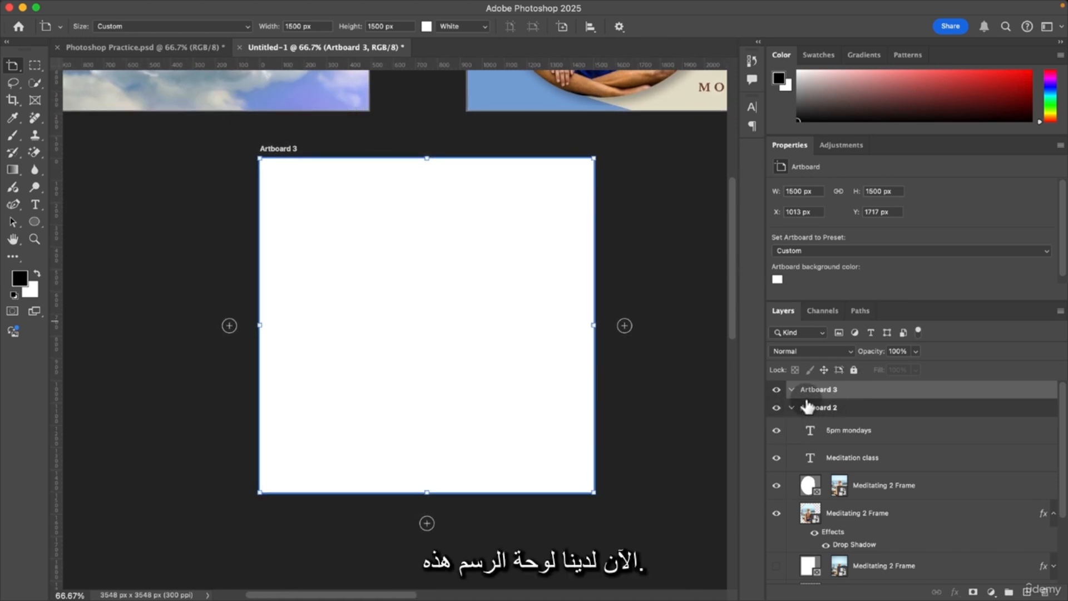
pyautogui.click(791, 408)
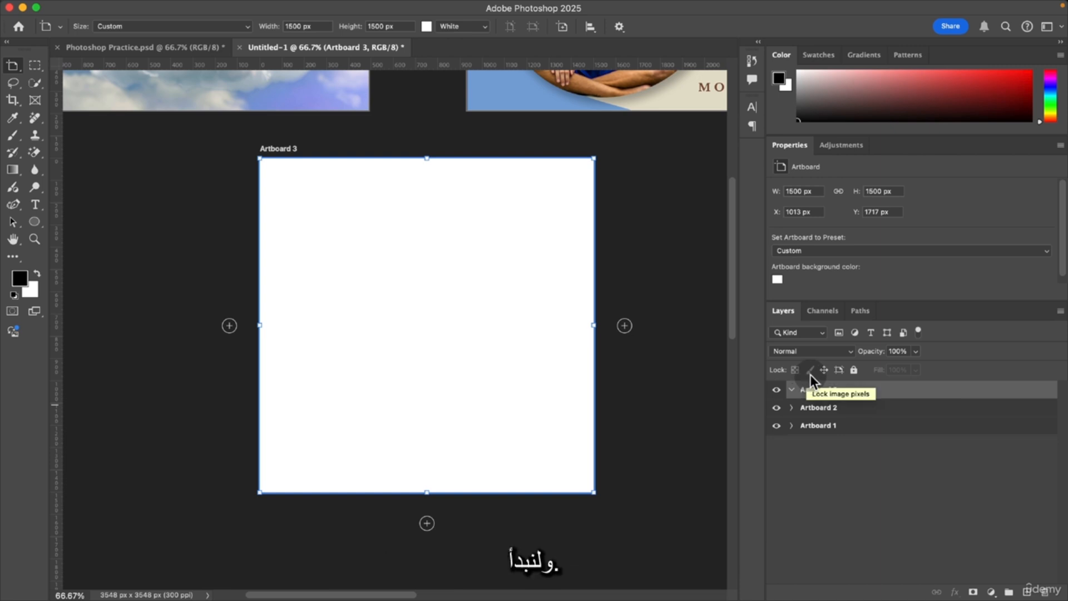
# Add a Solid Color fill layer to Artboard 3 with the salmon pink f29d91 as its background.
pyautogui.click(991, 592)
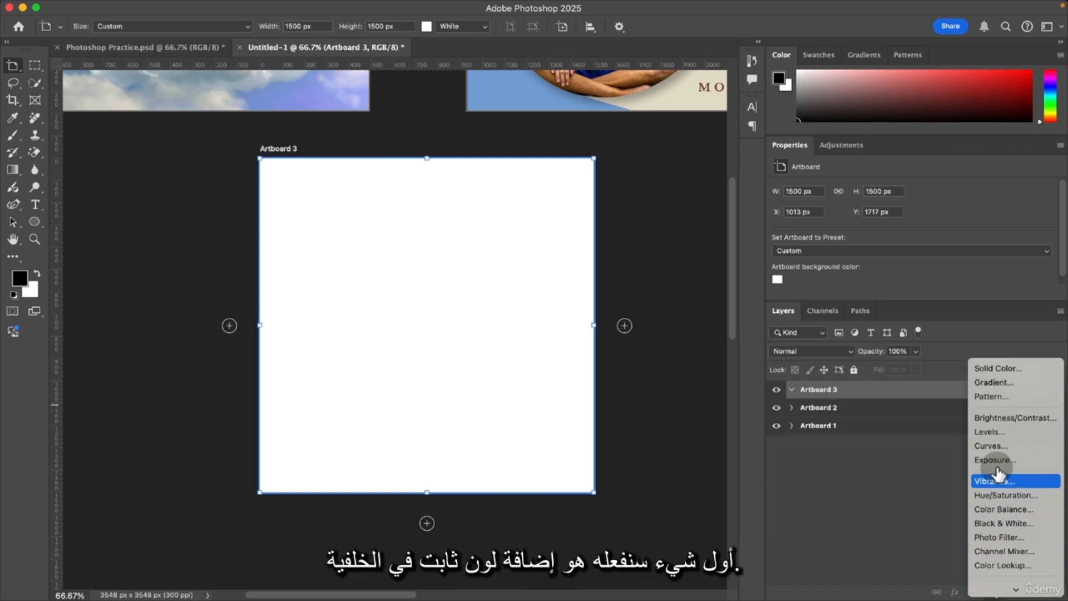
pyautogui.click(1004, 376)
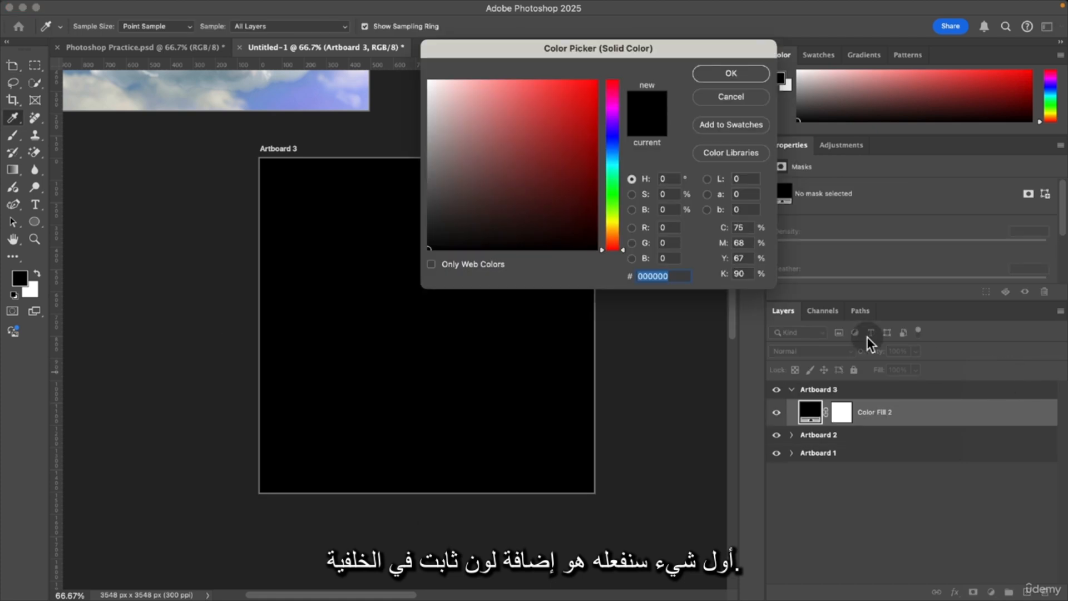
pyautogui.moveTo(484, 162)
pyautogui.mouseDown()
pyautogui.moveTo(501, 73)
pyautogui.moveTo(490, 85)
pyautogui.mouseUp()
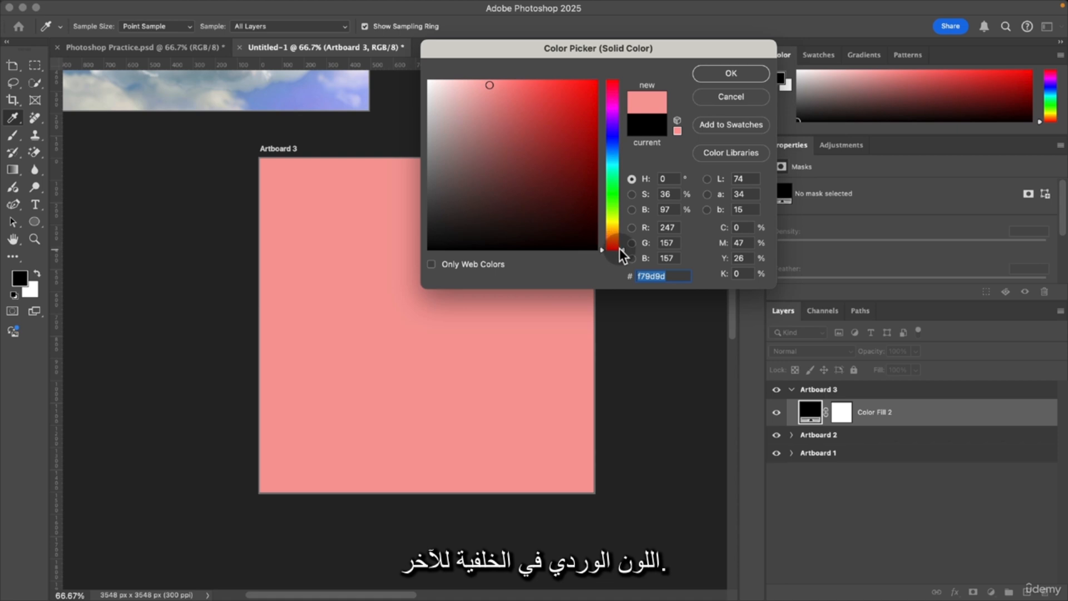
pyautogui.moveTo(619, 248); pyautogui.dragTo(619, 245)
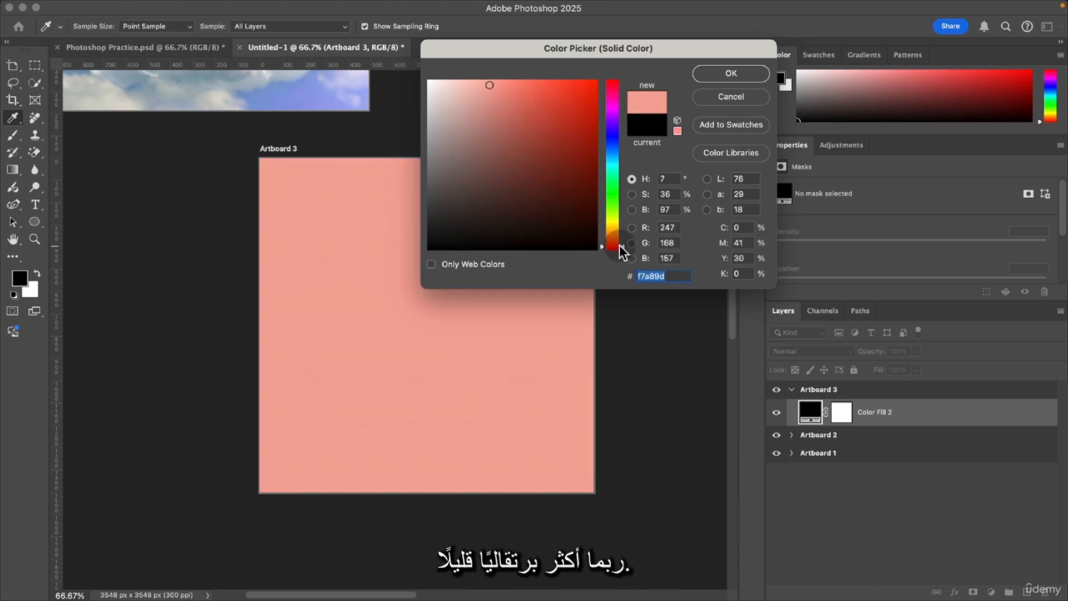
pyautogui.moveTo(521, 95); pyautogui.dragTo(495, 89)
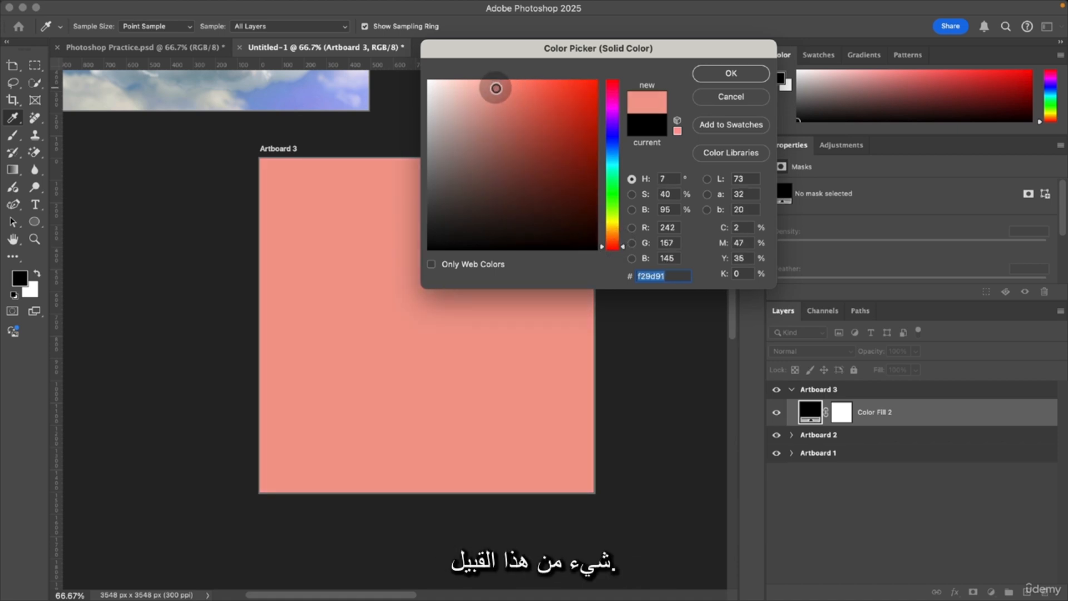
pyautogui.click(731, 75)
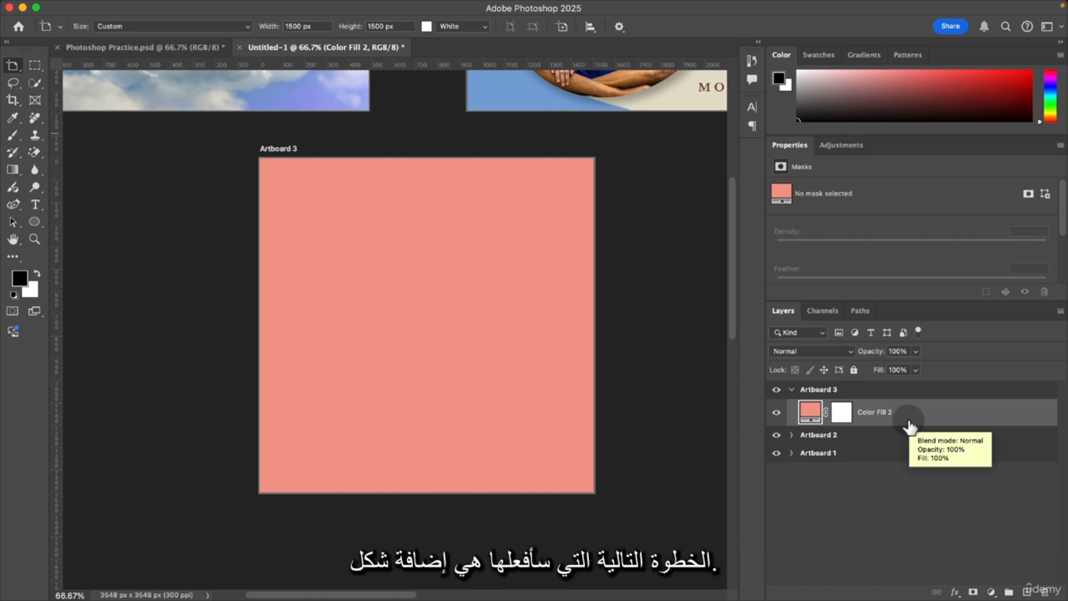
# Draw a square of about 1348 px inside the pink background with the Rectangle tool, using the light grey fill e5e0e0.
pyautogui.click(34, 224)
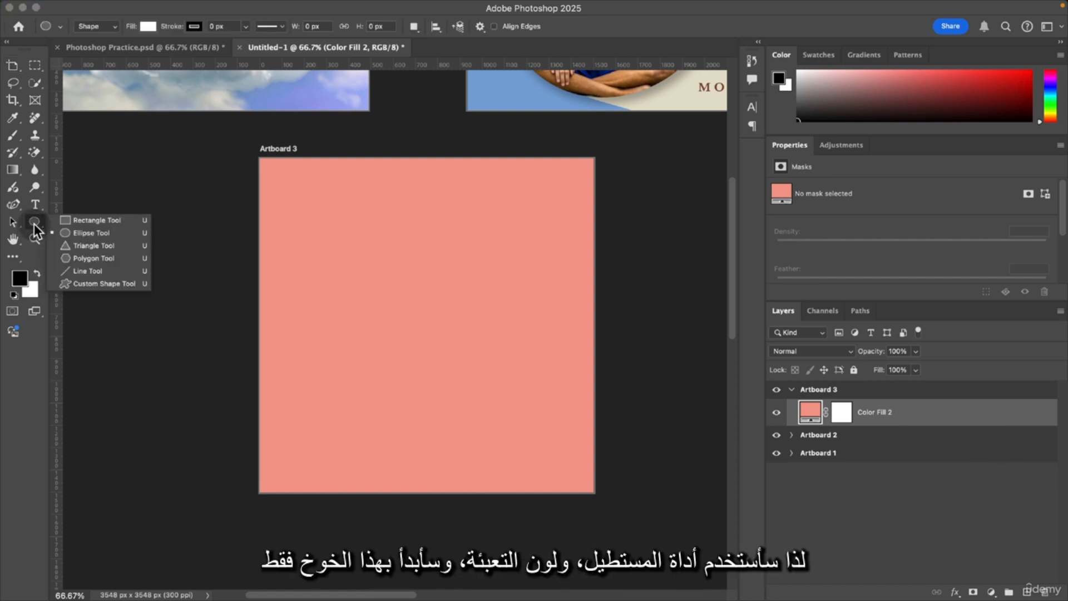
pyautogui.click(78, 222)
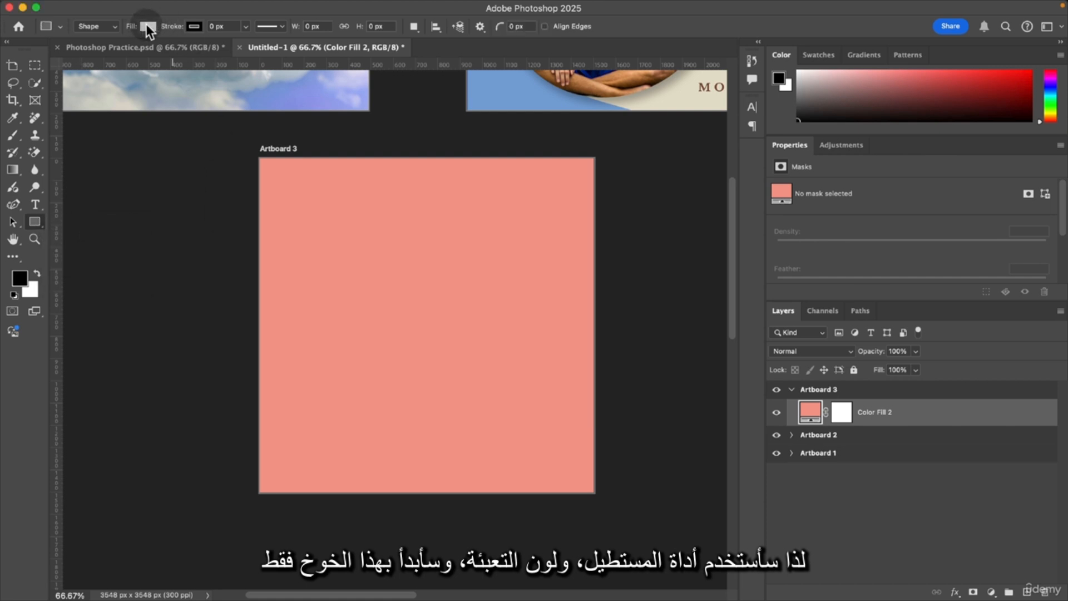
pyautogui.click(147, 26)
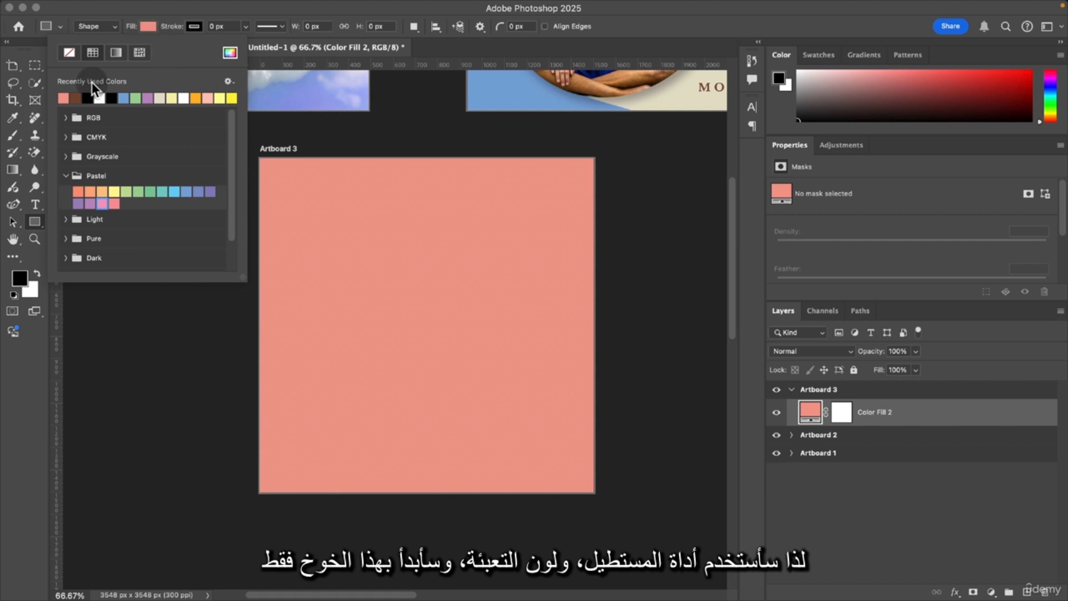
pyautogui.click(230, 53)
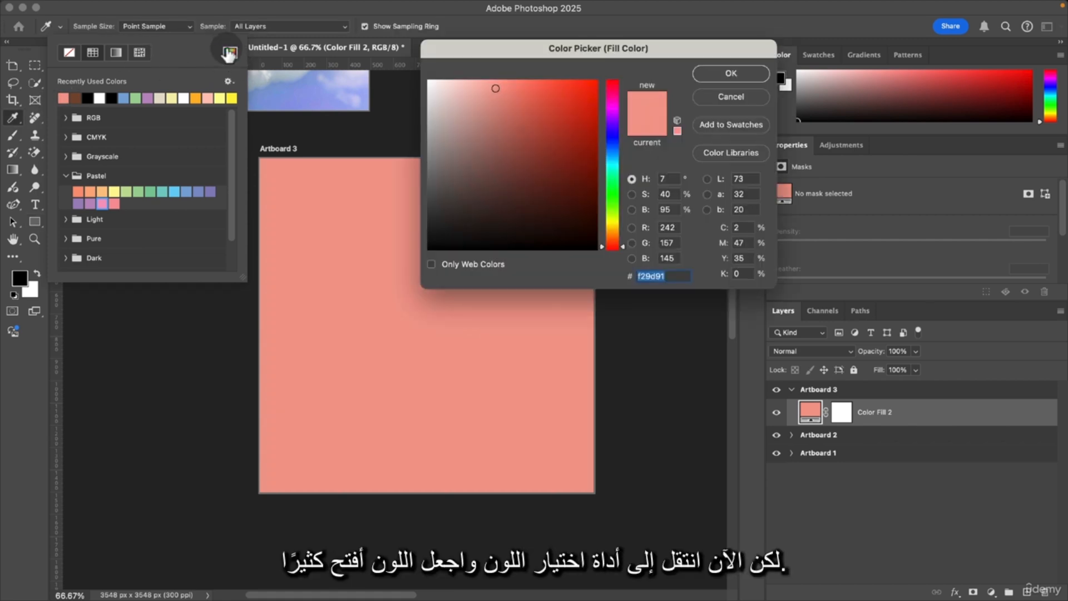
pyautogui.moveTo(487, 91); pyautogui.dragTo(433, 99)
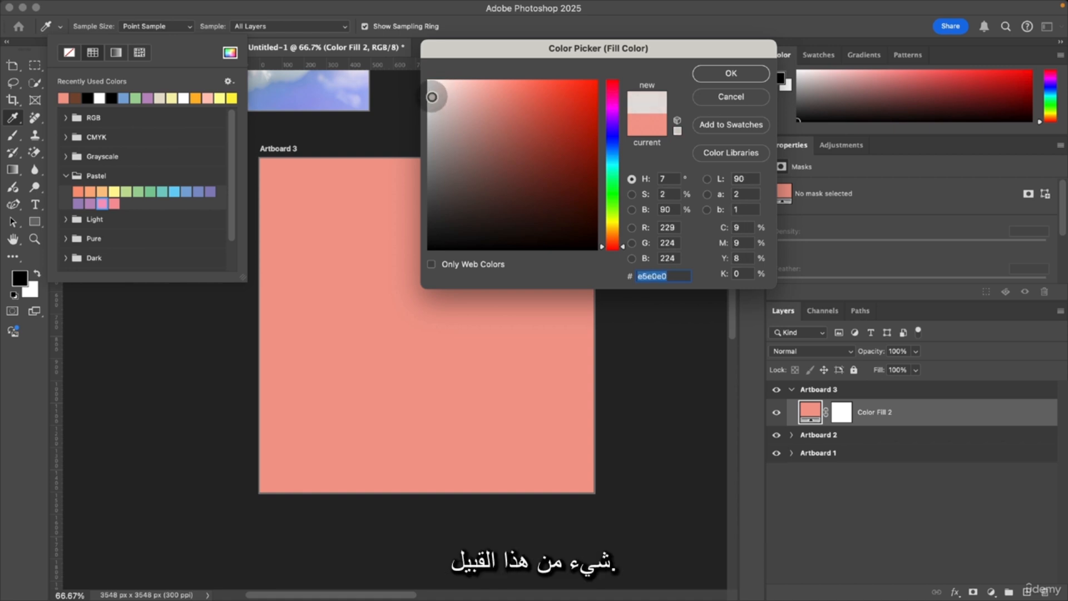
pyautogui.click(731, 74)
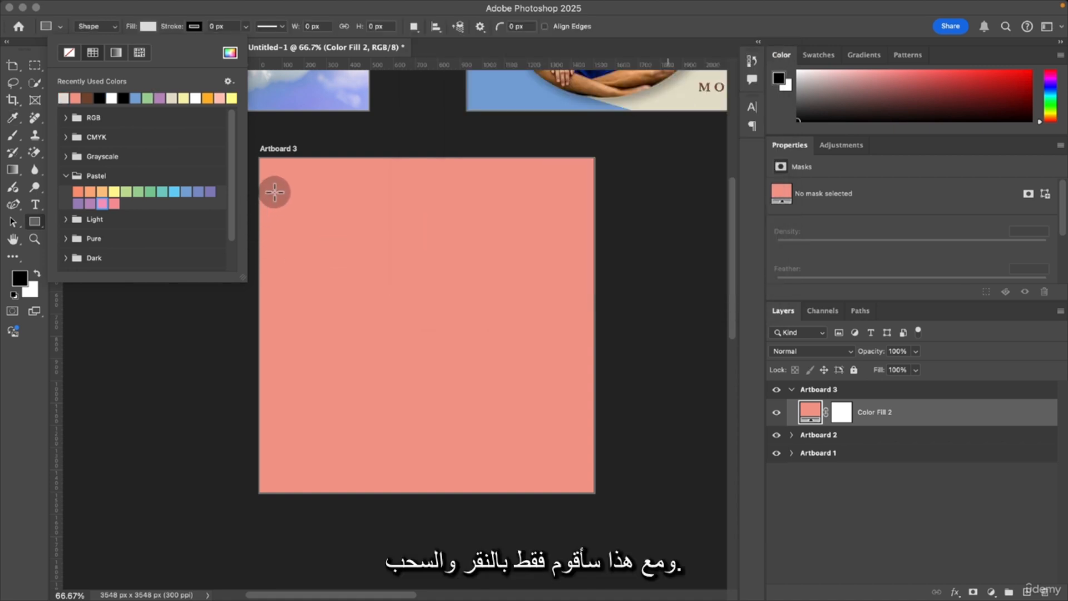
pyautogui.moveTo(275, 173); pyautogui.dragTo(625, 585)
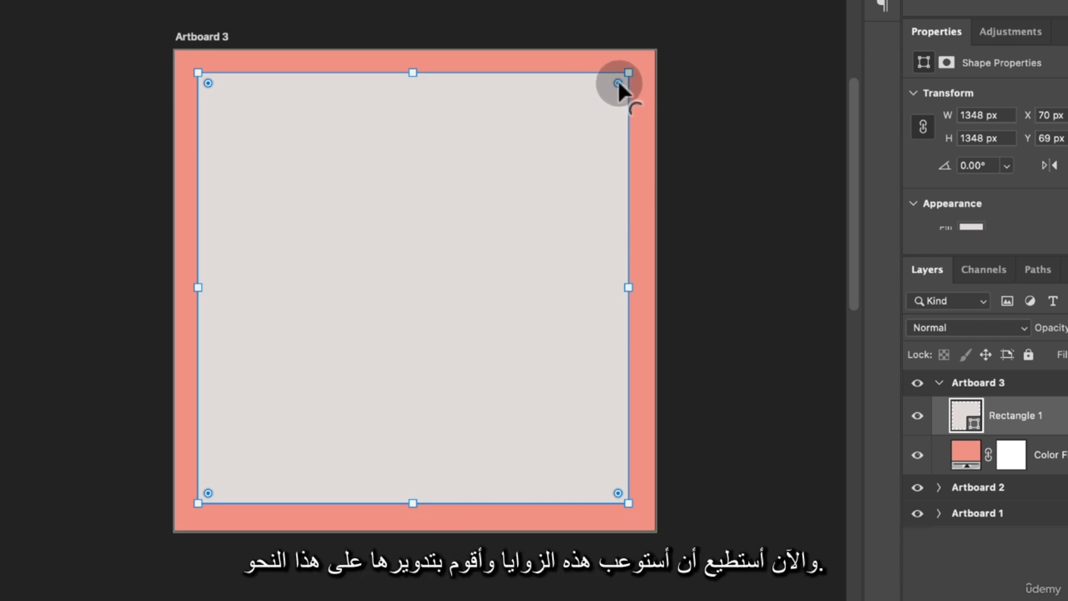
# Round all corners of the grey square and centre it horizontally and vertically on the artboard.
pyautogui.moveTo(619, 83); pyautogui.dragTo(604, 104)
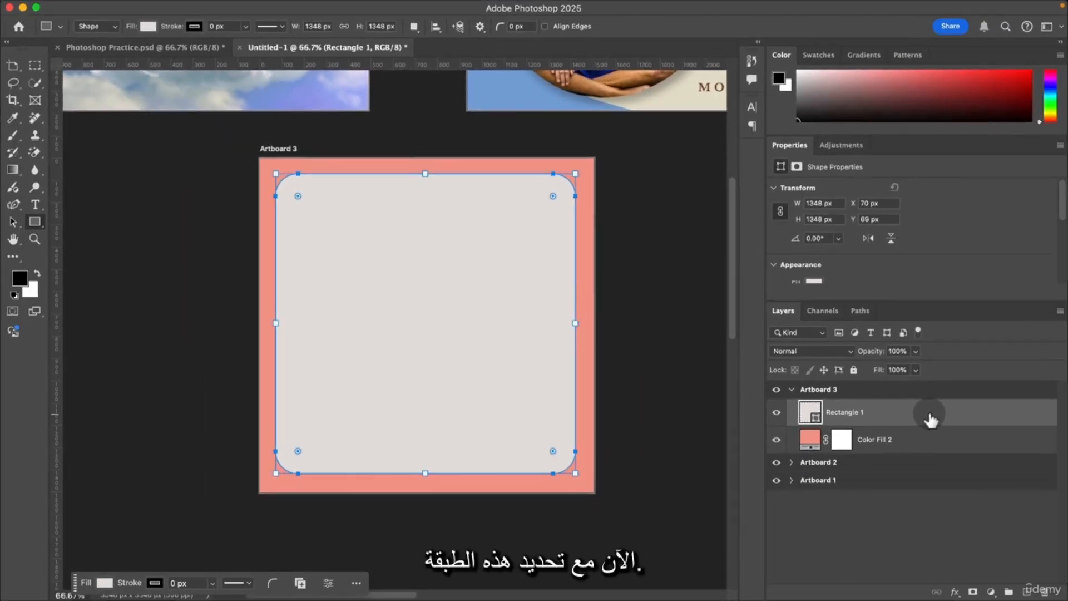
pyautogui.moveTo(13, 65); pyautogui.dragTo(60, 65)
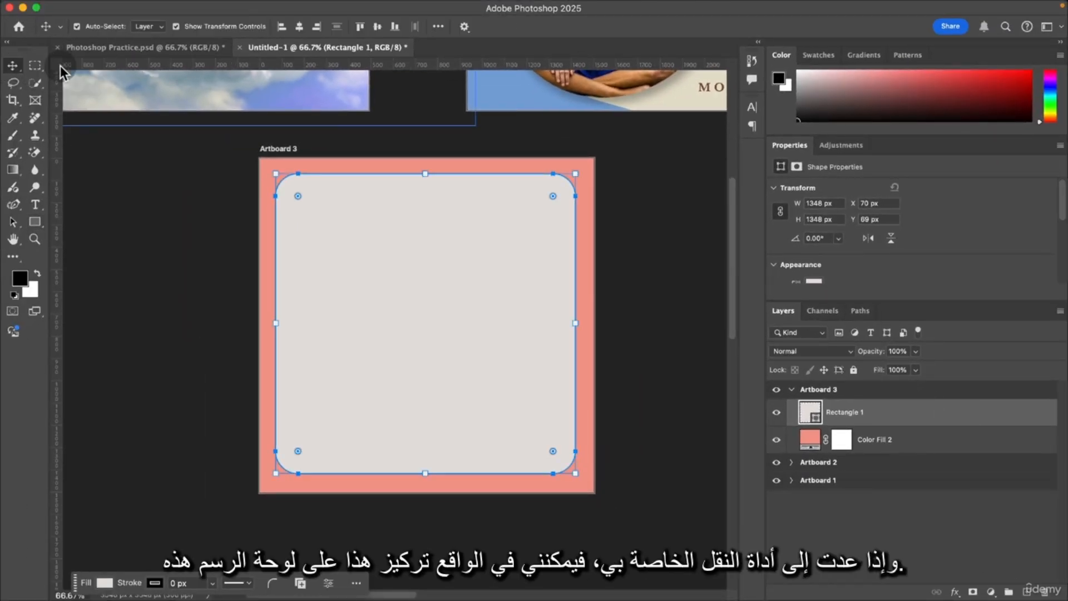
pyautogui.click(301, 26)
pyautogui.click(373, 26)
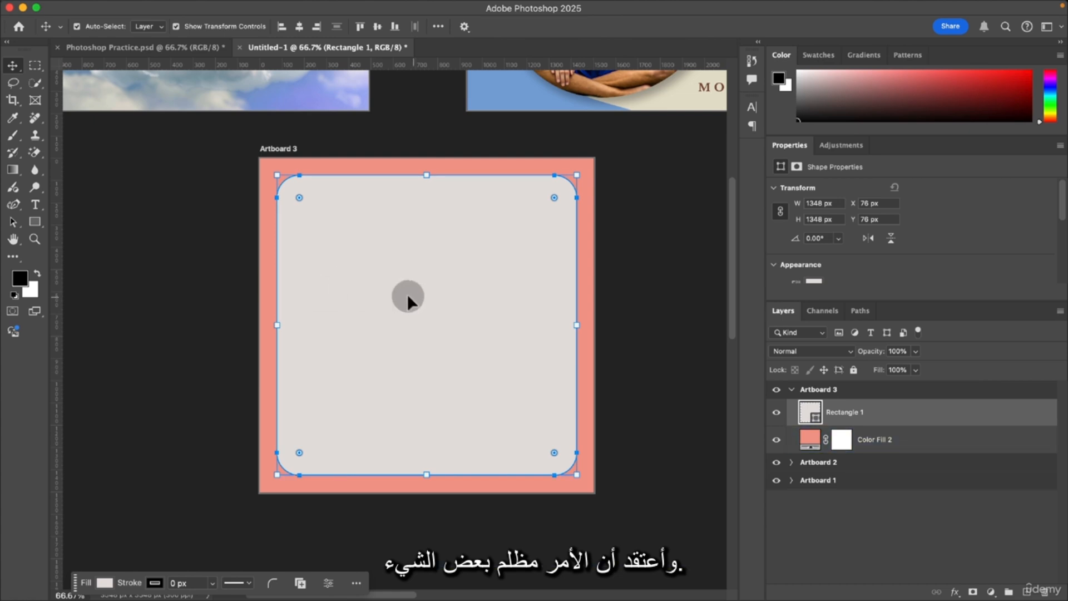
# Brighten the rounded square's fill colour to edebeb and deselect its layer.
pyautogui.doubleClick(809, 411)
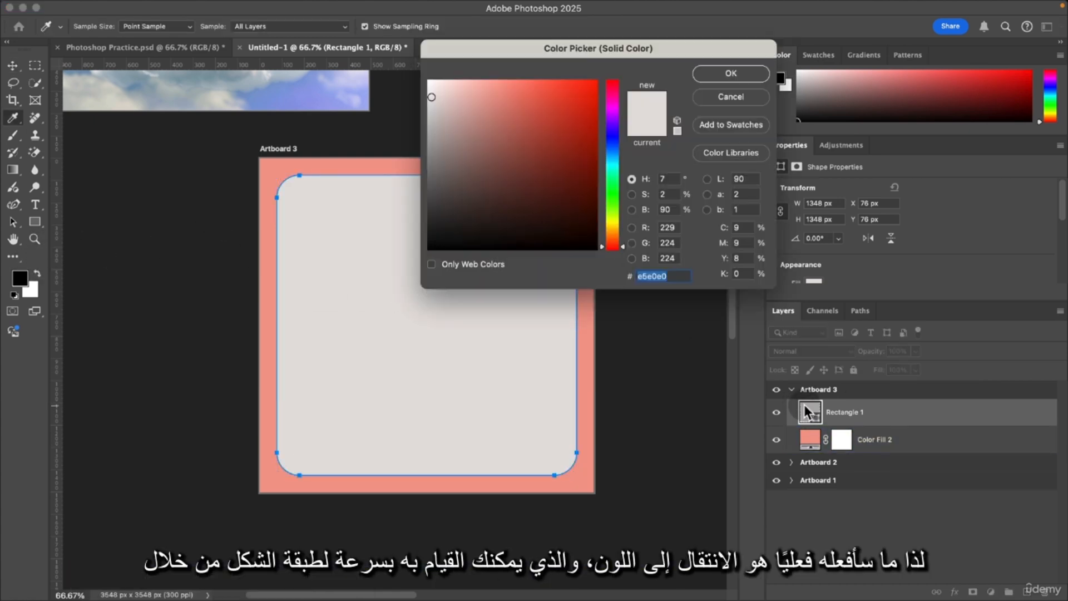
pyautogui.click(719, 96)
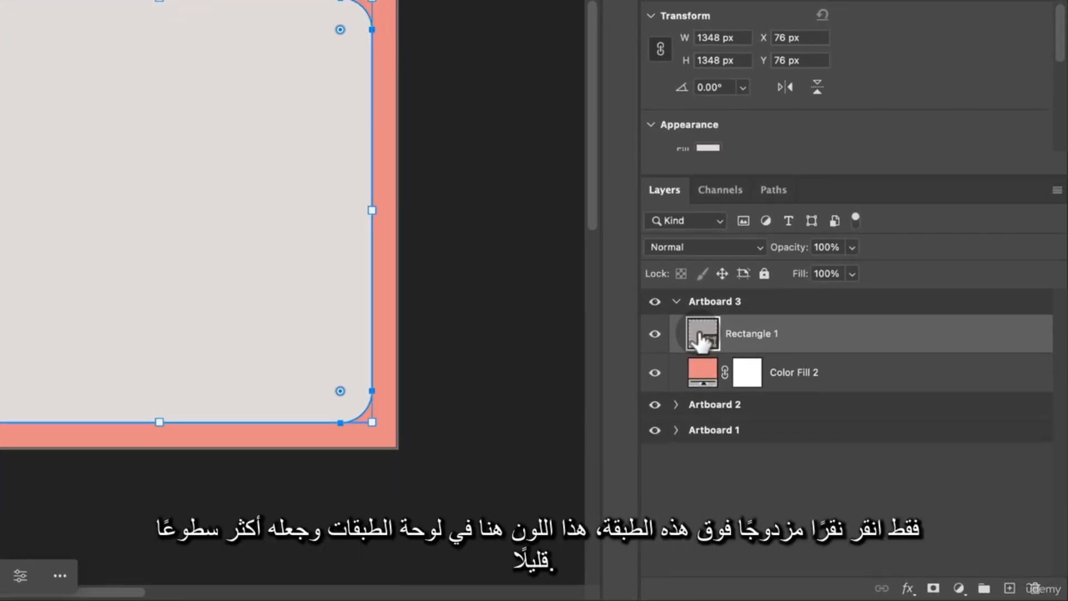
pyautogui.doubleClick(810, 413)
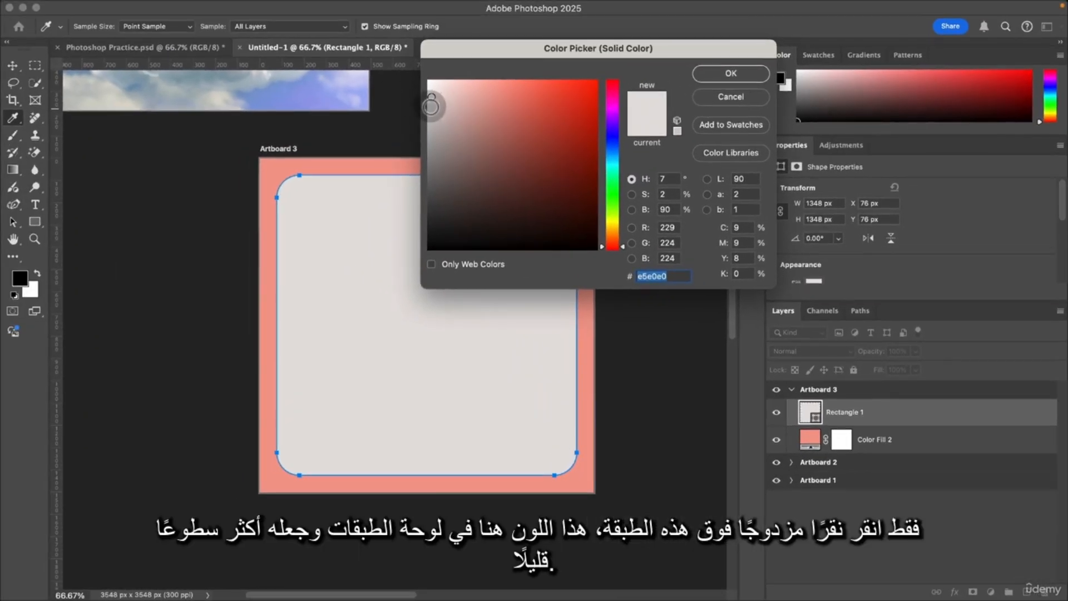
pyautogui.moveTo(430, 98); pyautogui.dragTo(427, 91)
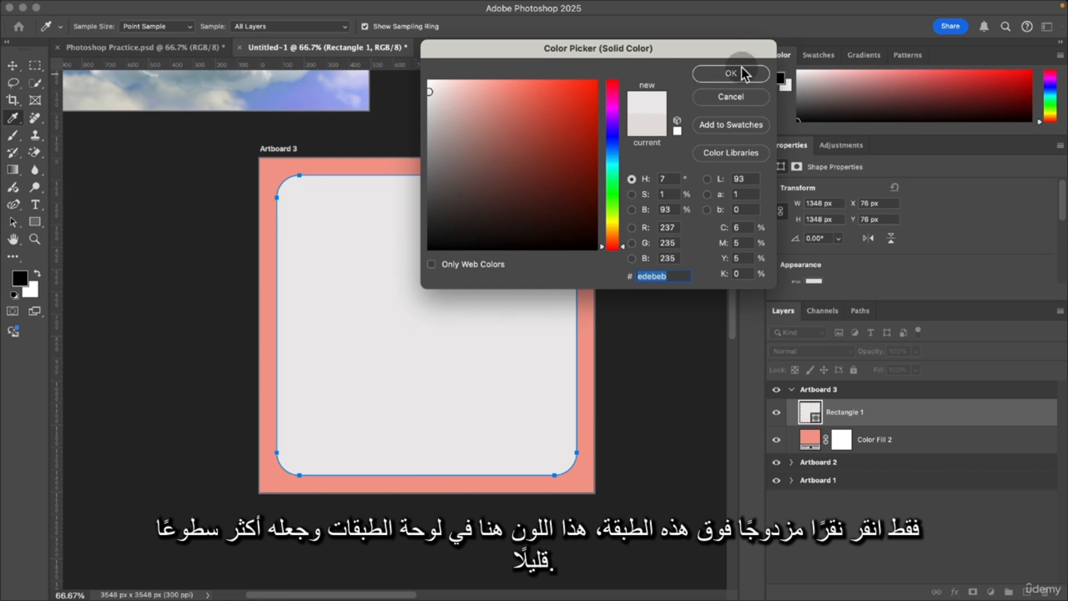
pyautogui.click(740, 72)
pyautogui.click(887, 524)
# Draw a freehand Lasso selection roughly shaped like a seated person in the middle of the rounded square.
pyautogui.press('z')
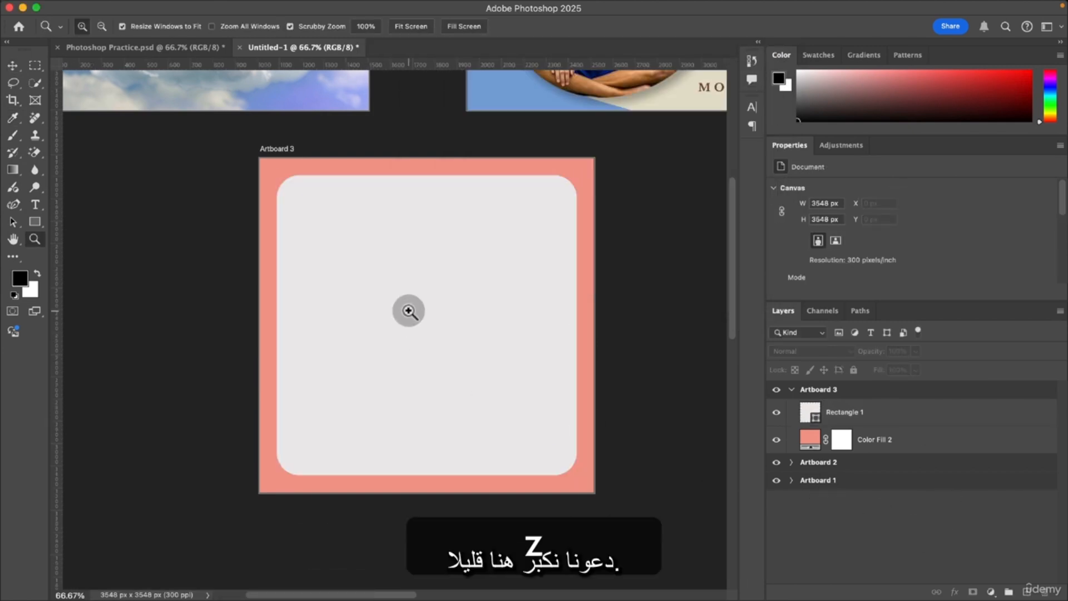
pyautogui.moveTo(407, 310); pyautogui.dragTo(441, 307)
pyautogui.press('v')
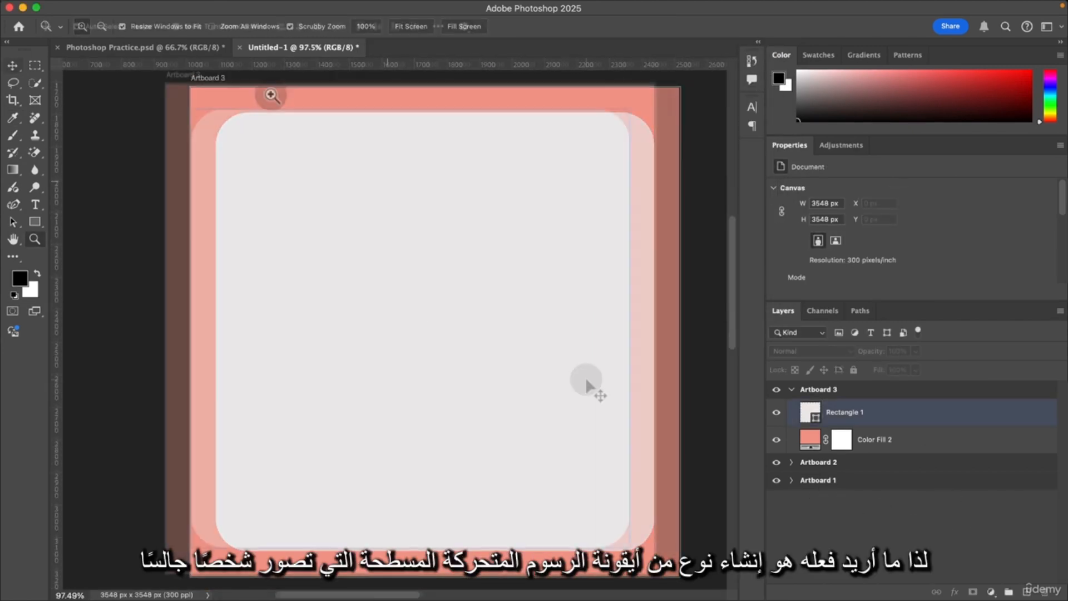
pyautogui.click(585, 376)
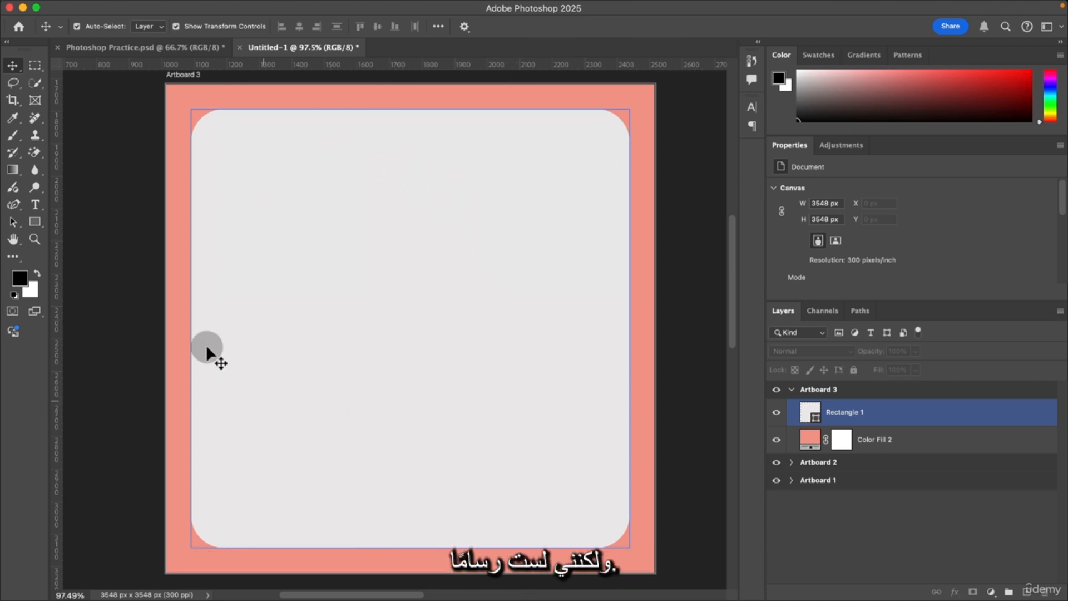
pyautogui.click(18, 85)
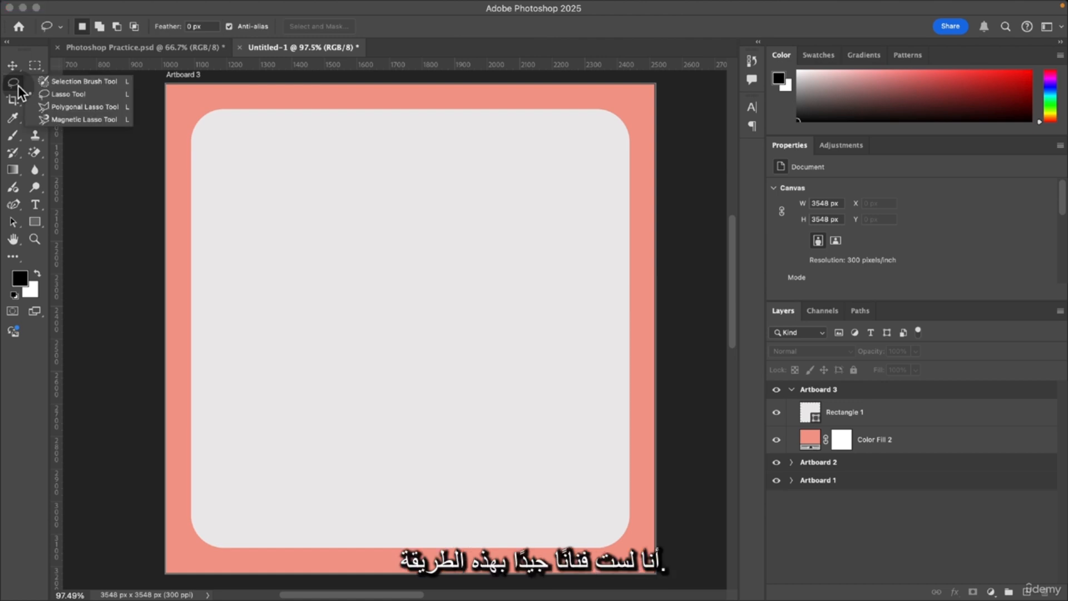
pyautogui.click(54, 92)
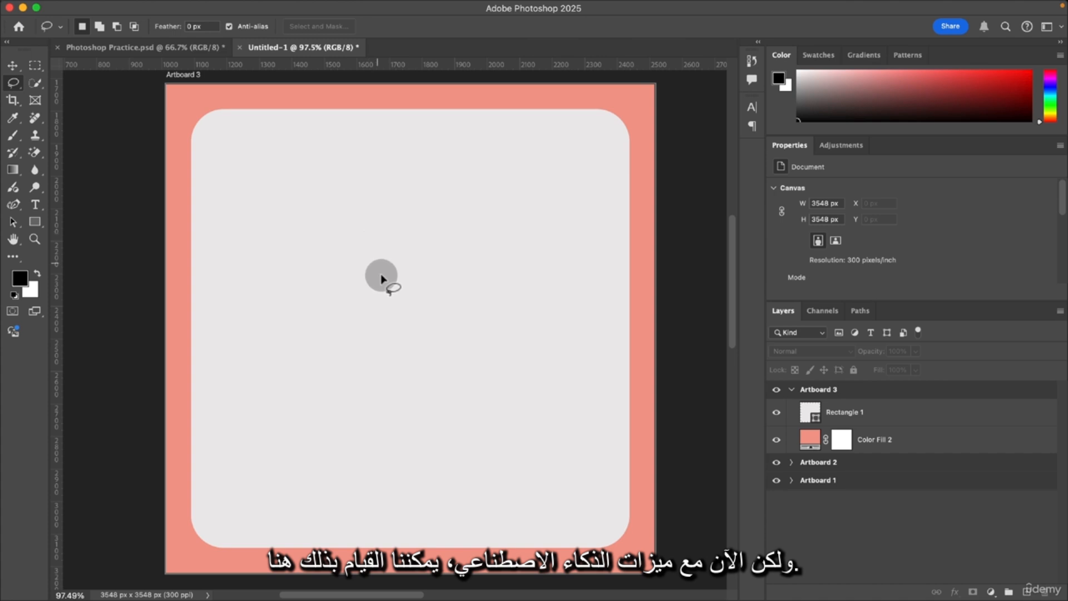
pyautogui.moveTo(322, 305)
pyautogui.mouseDown()
pyautogui.moveTo(360, 276)
pyautogui.moveTo(376, 191)
pyautogui.moveTo(459, 207)
pyautogui.moveTo(553, 350)
pyautogui.moveTo(578, 412)
pyautogui.moveTo(569, 431)
pyautogui.moveTo(500, 479)
pyautogui.moveTo(346, 473)
pyautogui.moveTo(274, 446)
pyautogui.moveTo(281, 371)
pyautogui.moveTo(303, 317)
pyautogui.moveTo(358, 282)
pyautogui.mouseUp()
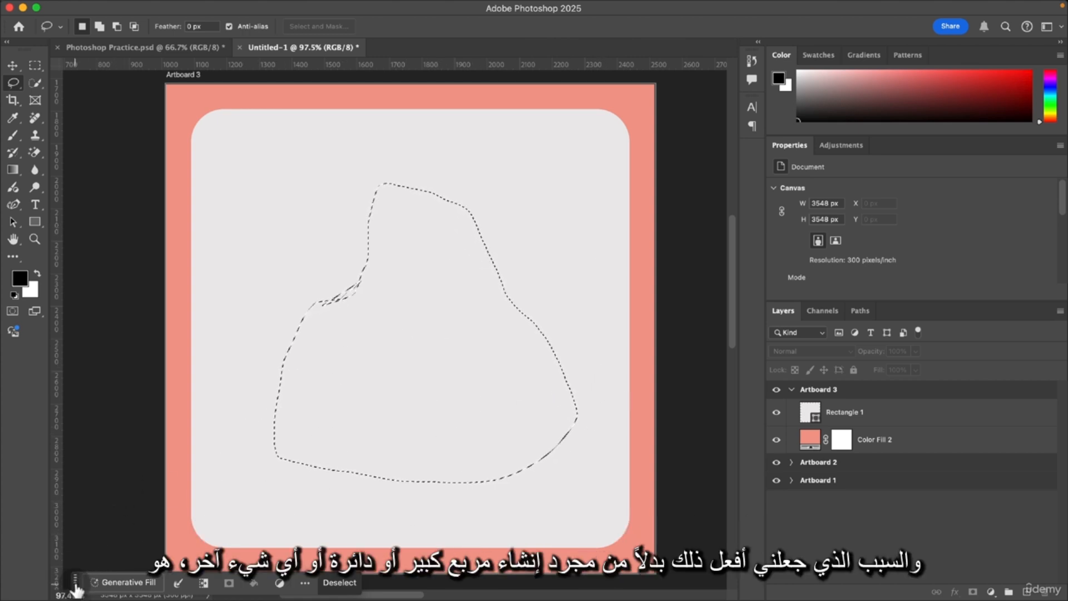
# Generate "a single flat cartoon design of a lady meditating" inside the lasso selection with Generative Fill.
pyautogui.moveTo(75, 581); pyautogui.dragTo(74, 528)
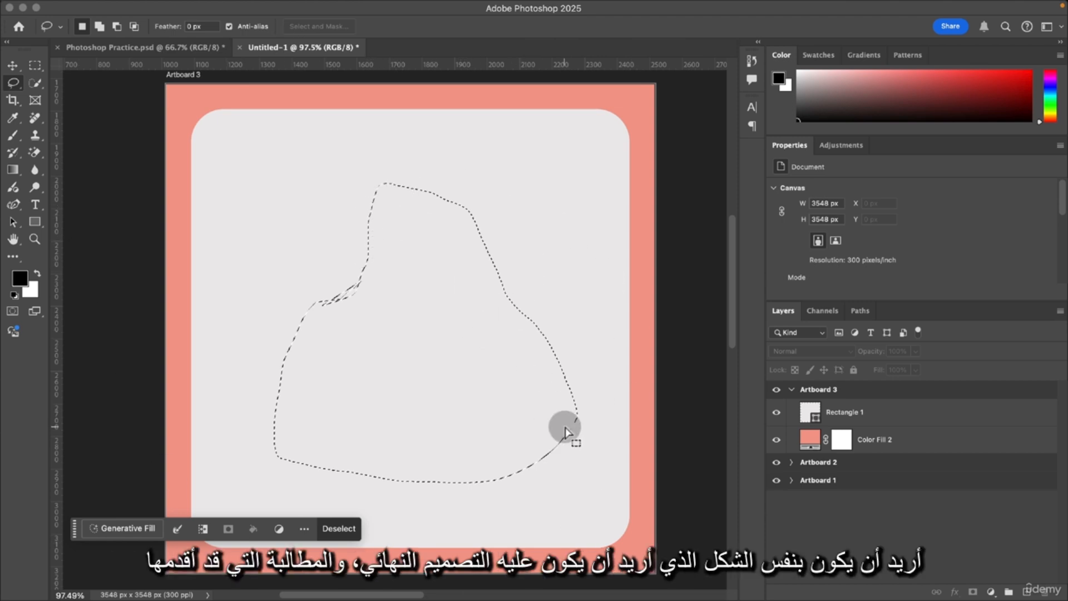
pyautogui.click(122, 529)
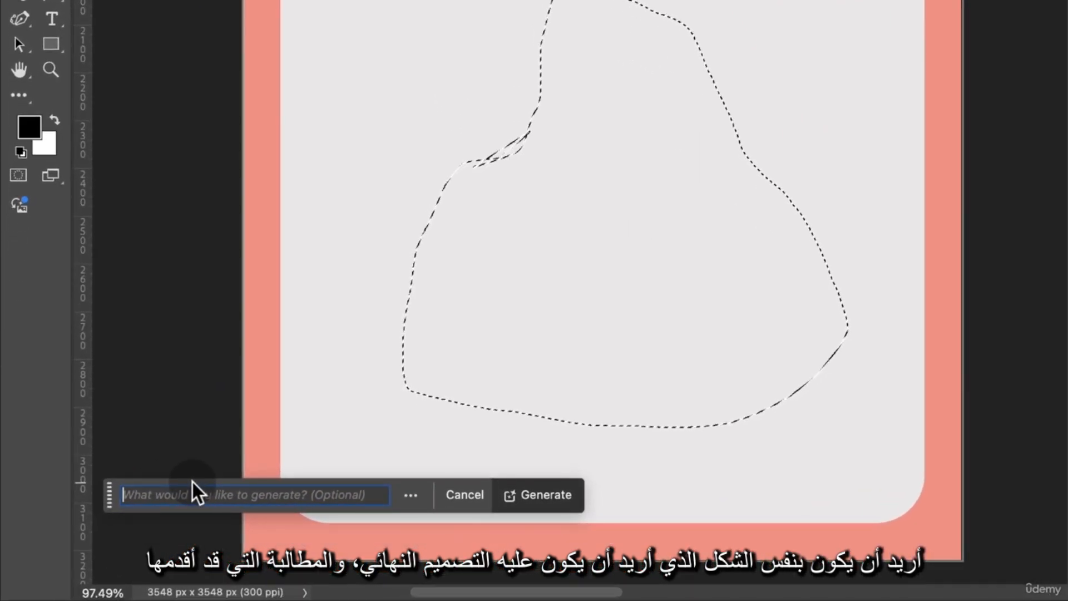
pyautogui.write('a single flat')
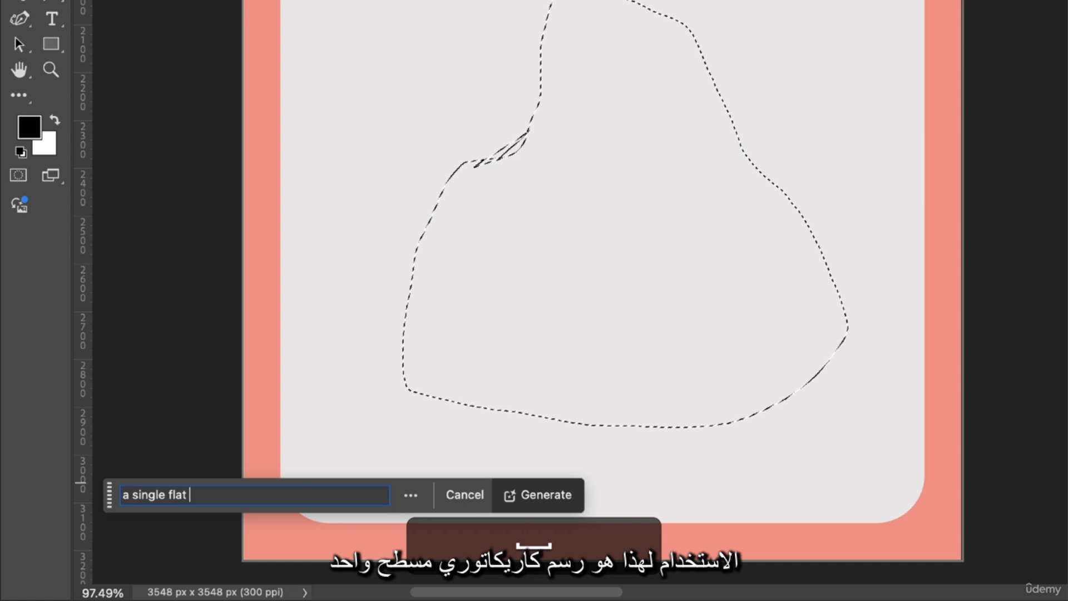
pyautogui.write(' cartoo')
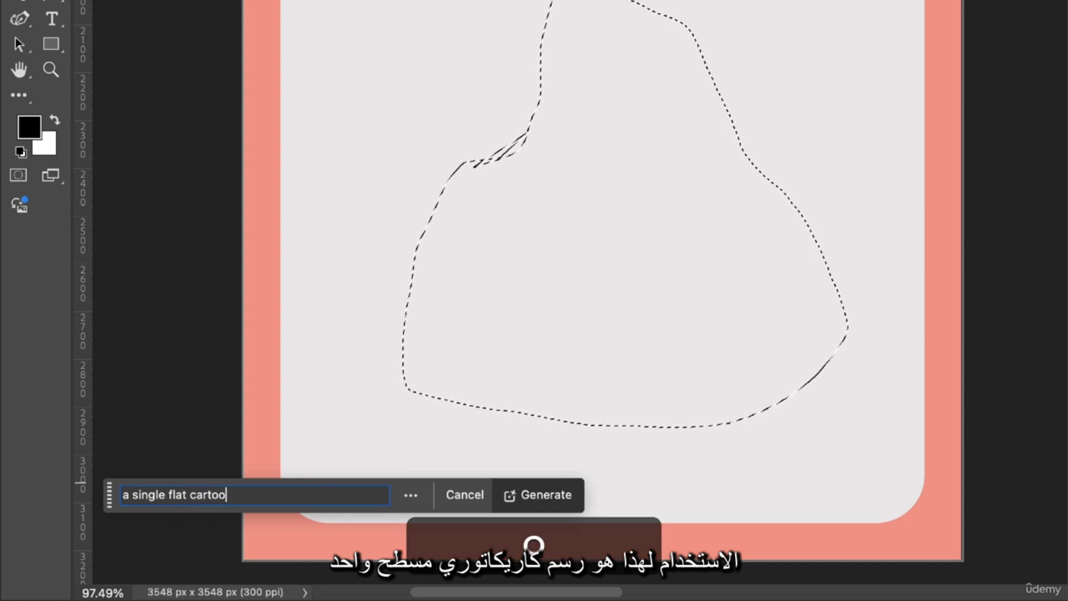
pyautogui.write('n ')
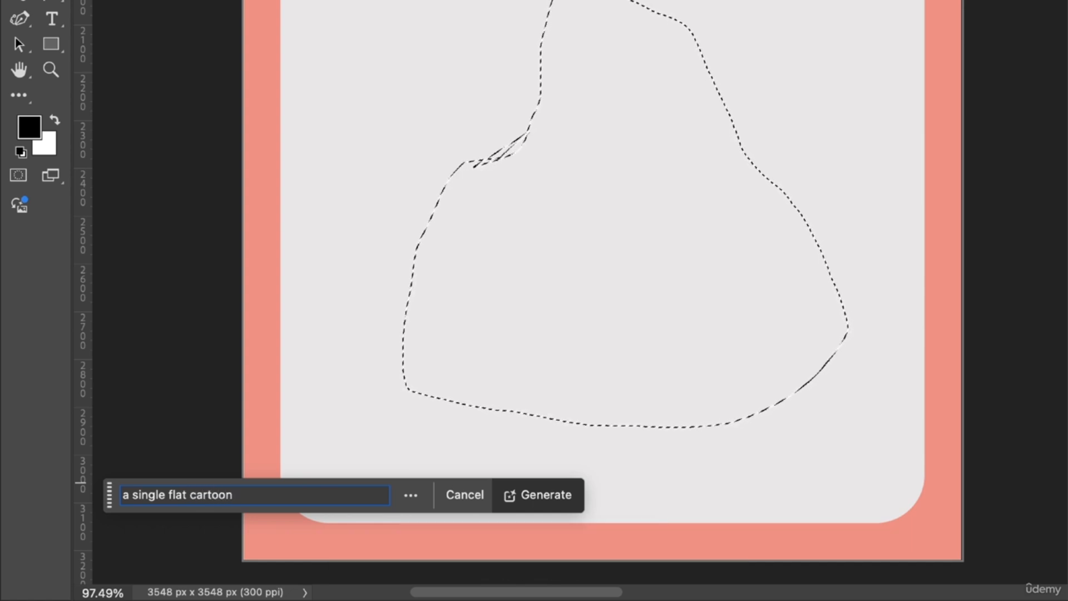
pyautogui.write('design of a lady meditating')
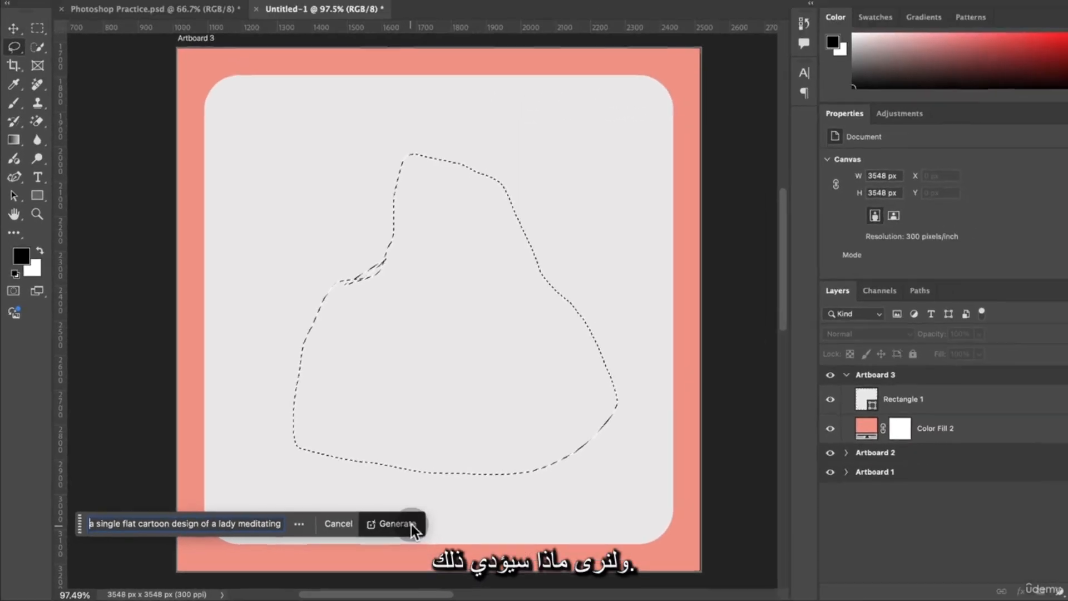
pyautogui.click(411, 523)
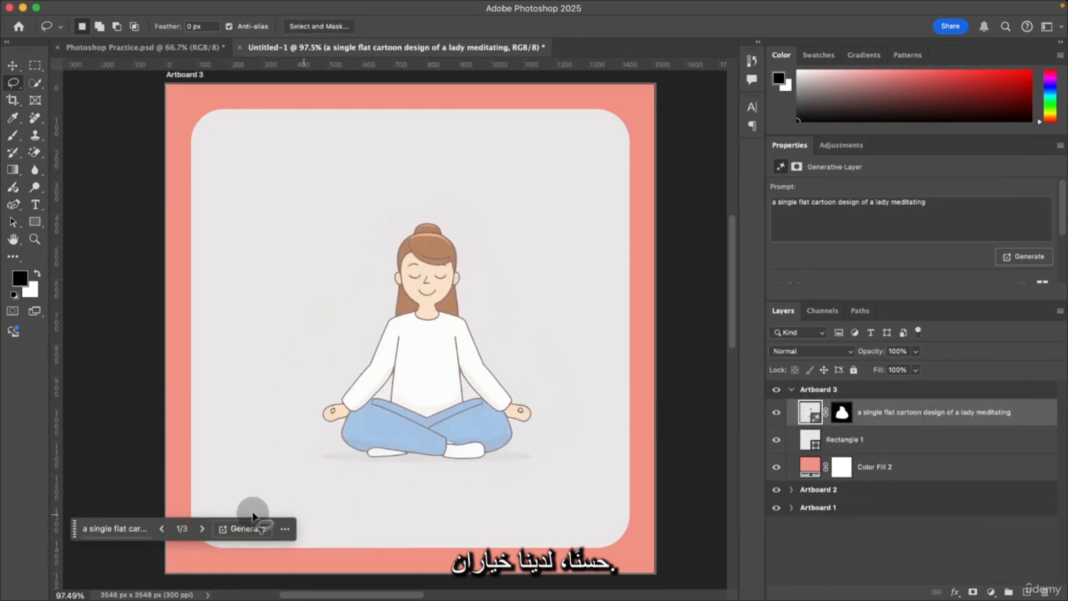
# Browse the generated variations of the meditating lady and compare the figures.
pyautogui.click(206, 527)
pyautogui.click(206, 528)
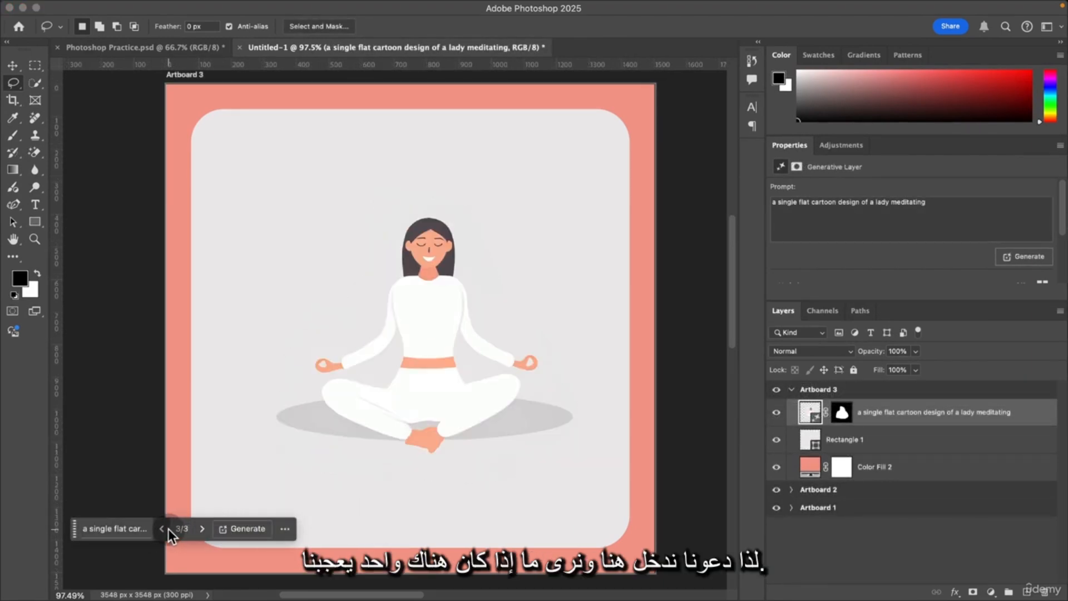
pyautogui.click(163, 529)
pyautogui.click(201, 529)
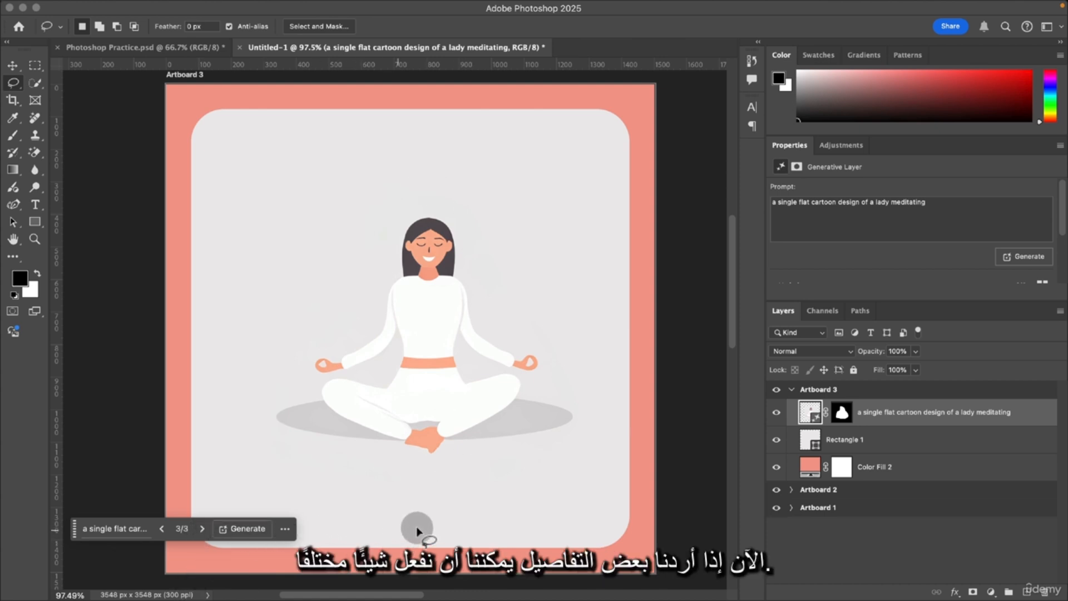
# Extend the prompt with "she should be wearing a peach colored shirt and green pants. her hair is tied up in a bun." and regenerate.
pyautogui.tripleClick(912, 206)
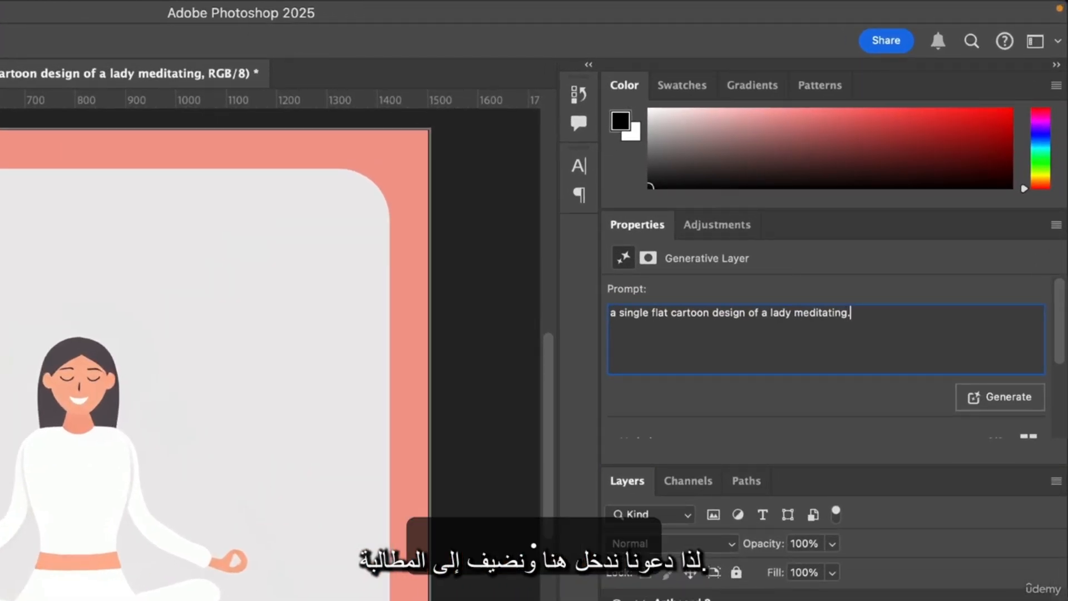
pyautogui.write('she should be wearing a peach')
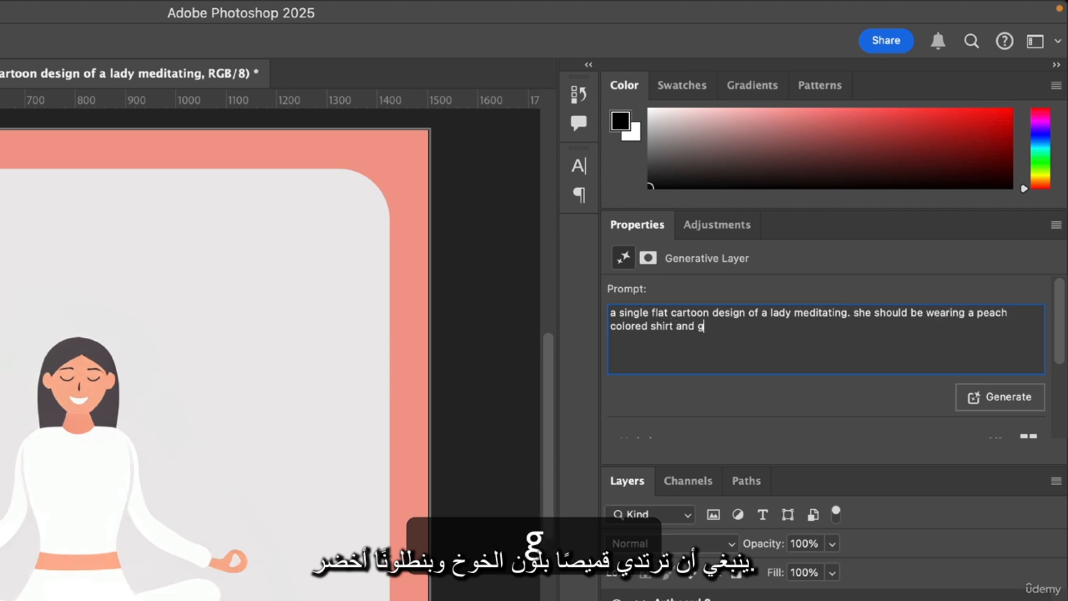
pyautogui.write('s. he')
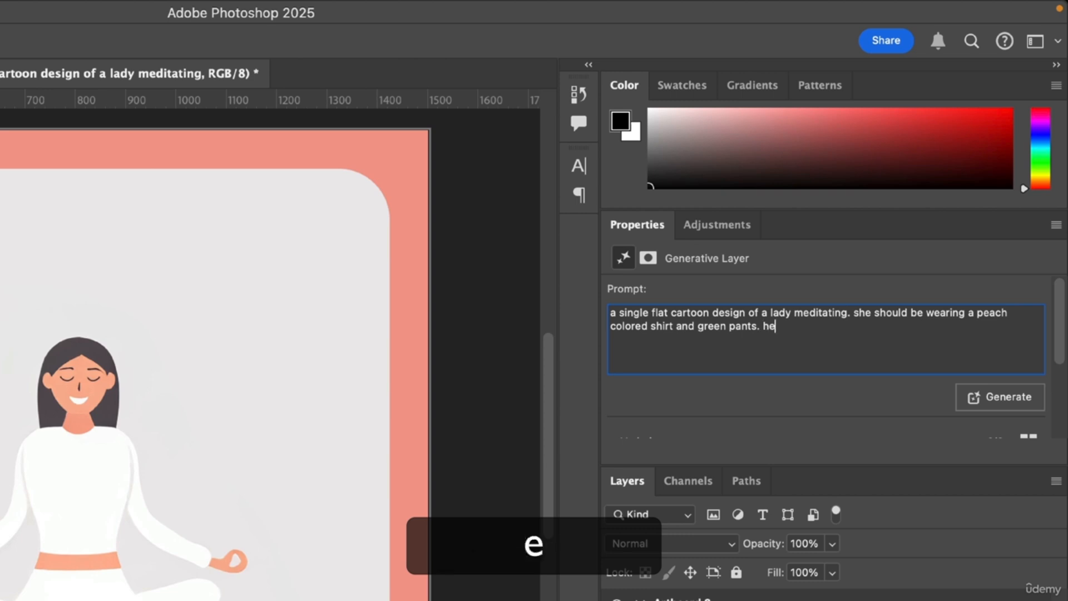
pyautogui.write('re hair ')
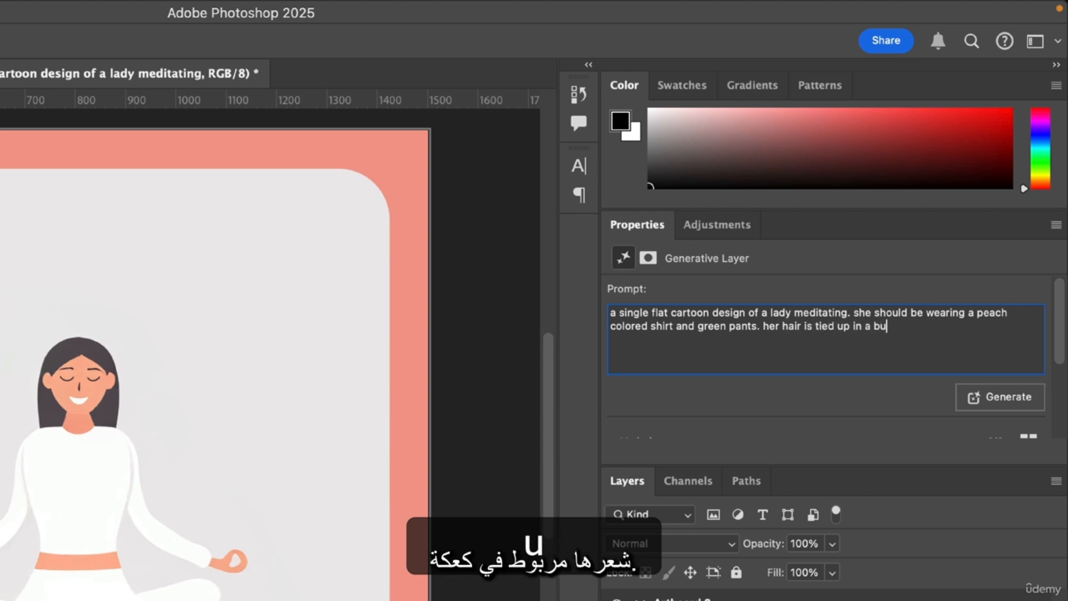
pyautogui.write('is tied up in a bun')
pyautogui.write('.')
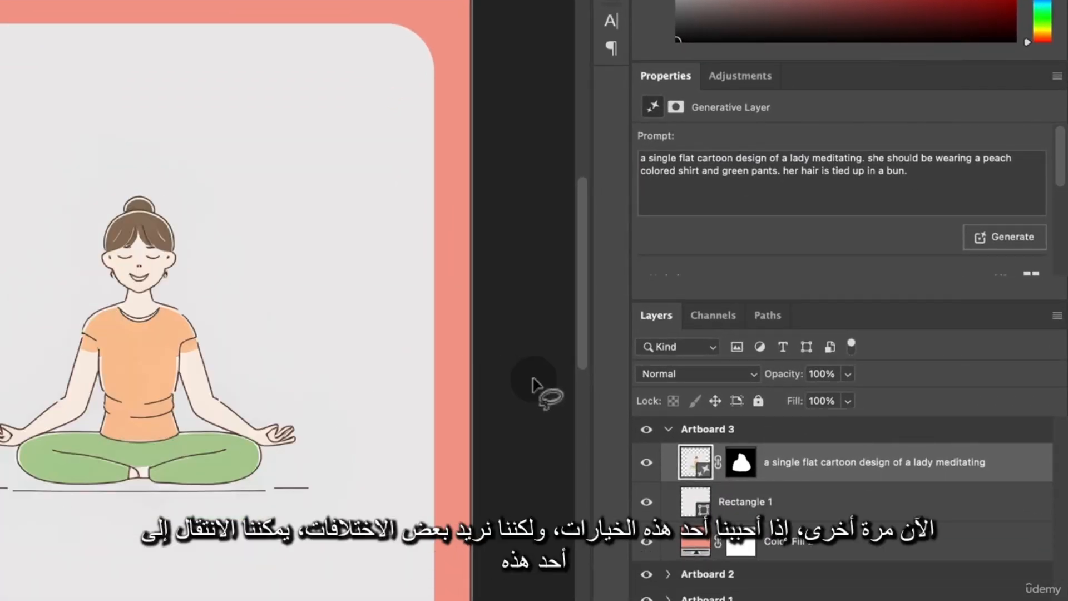
# Generate images similar to the second peach-shirt variation and choose the second of the new results.
pyautogui.moveTo(738, 302); pyautogui.dragTo(767, 478)
pyautogui.click(857, 351)
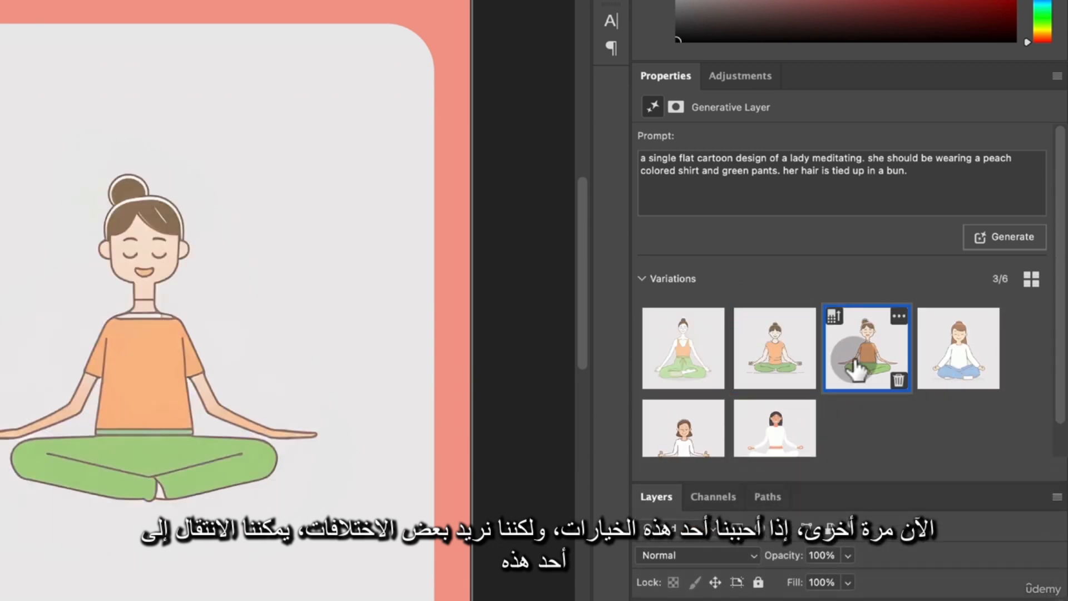
pyautogui.click(765, 375)
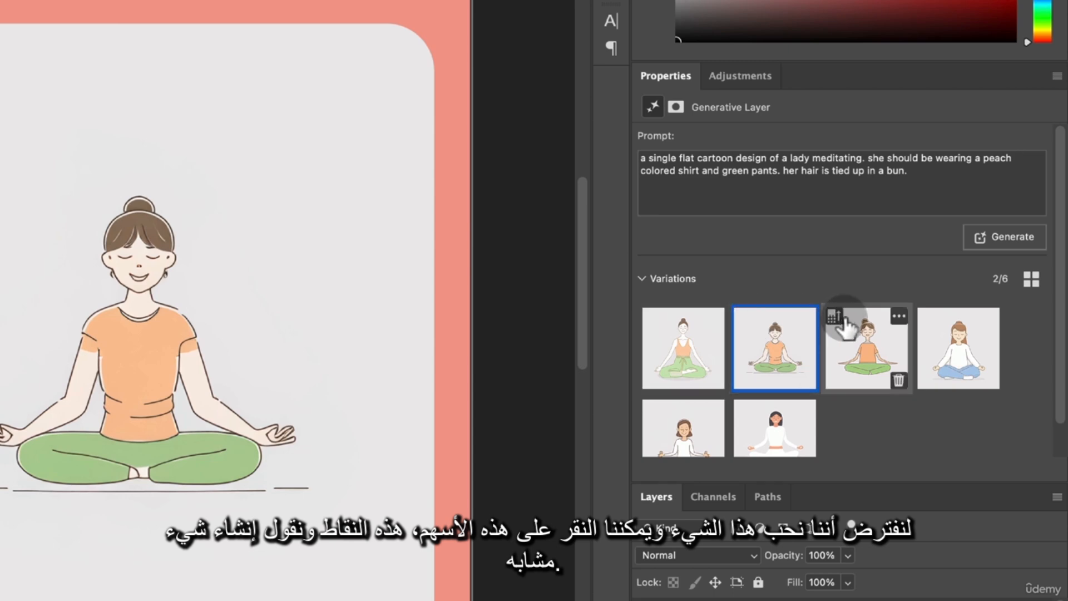
pyautogui.click(807, 317)
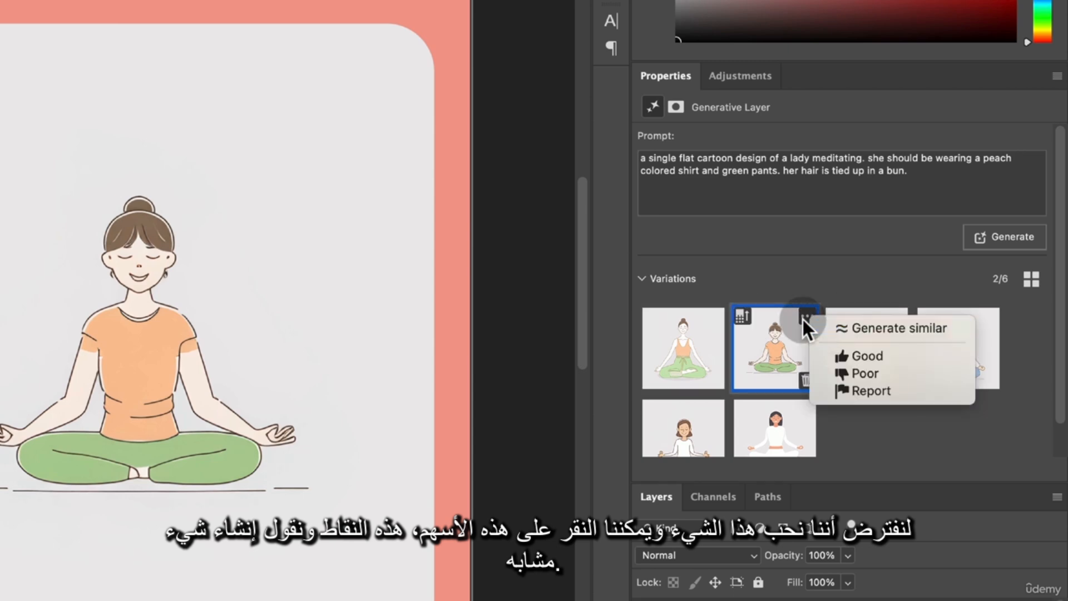
pyautogui.click(846, 327)
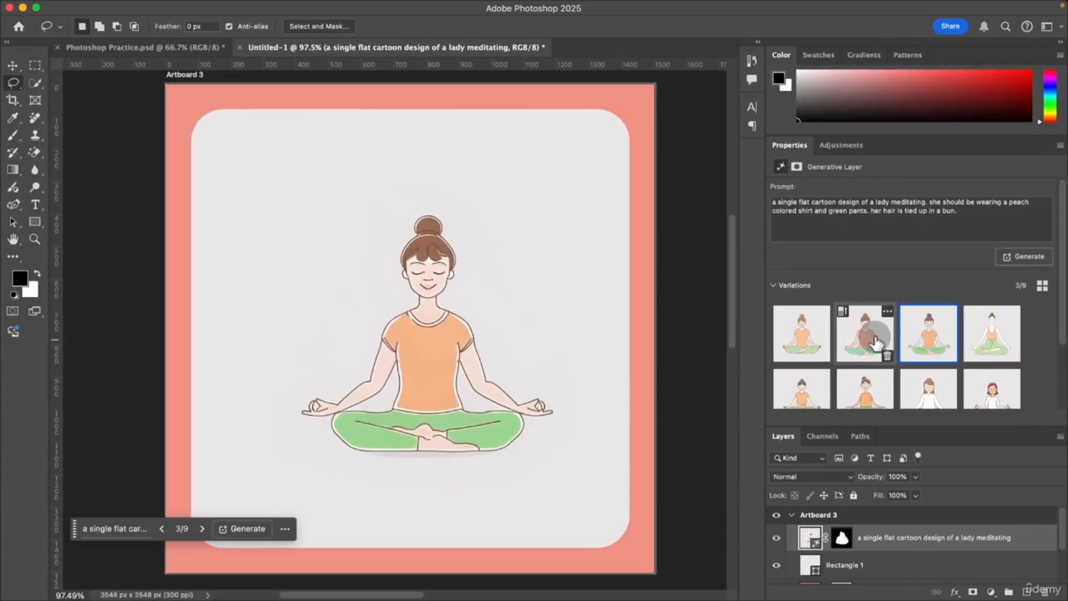
pyautogui.click(874, 340)
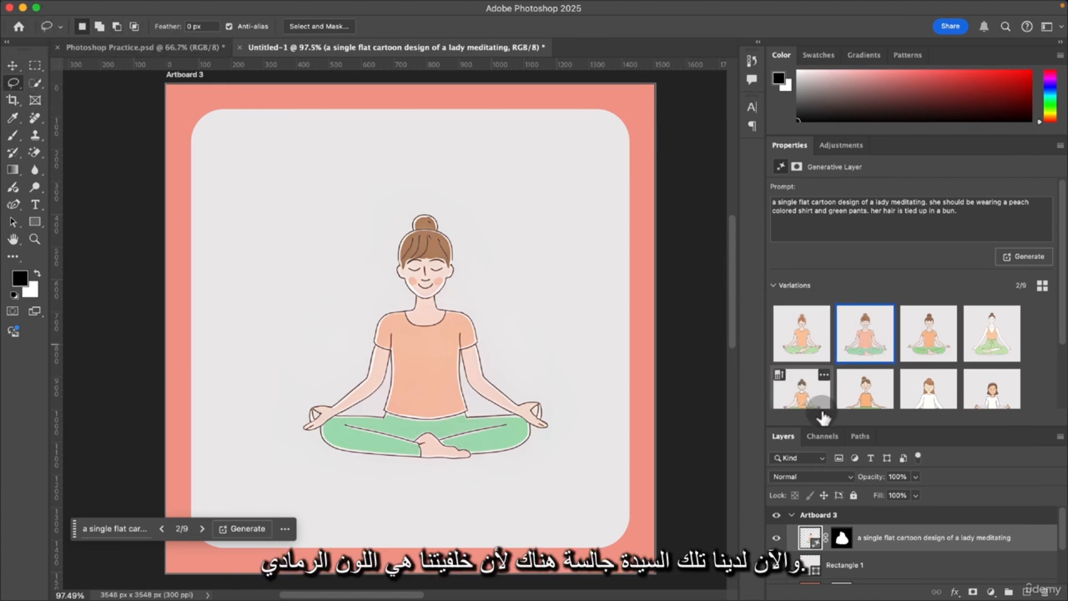
pyautogui.moveTo(828, 426); pyautogui.dragTo(829, 379)
# Move the meditating lady up and slightly left within the rounded square, checking her masked backdrop with Rectangle 1 briefly hidden.
pyautogui.click(12, 68)
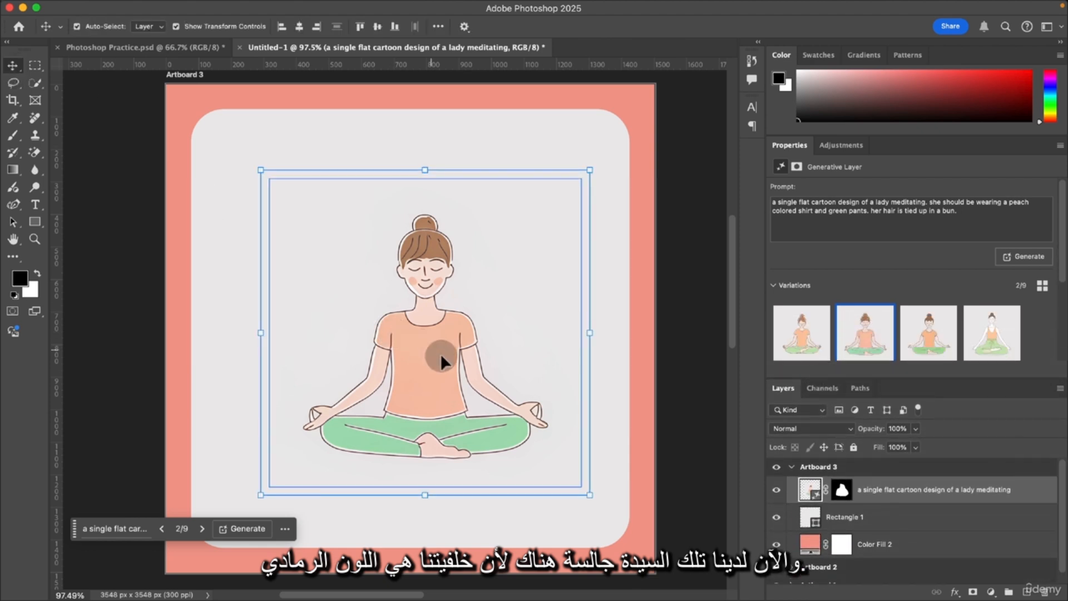
pyautogui.click(775, 522)
pyautogui.click(776, 517)
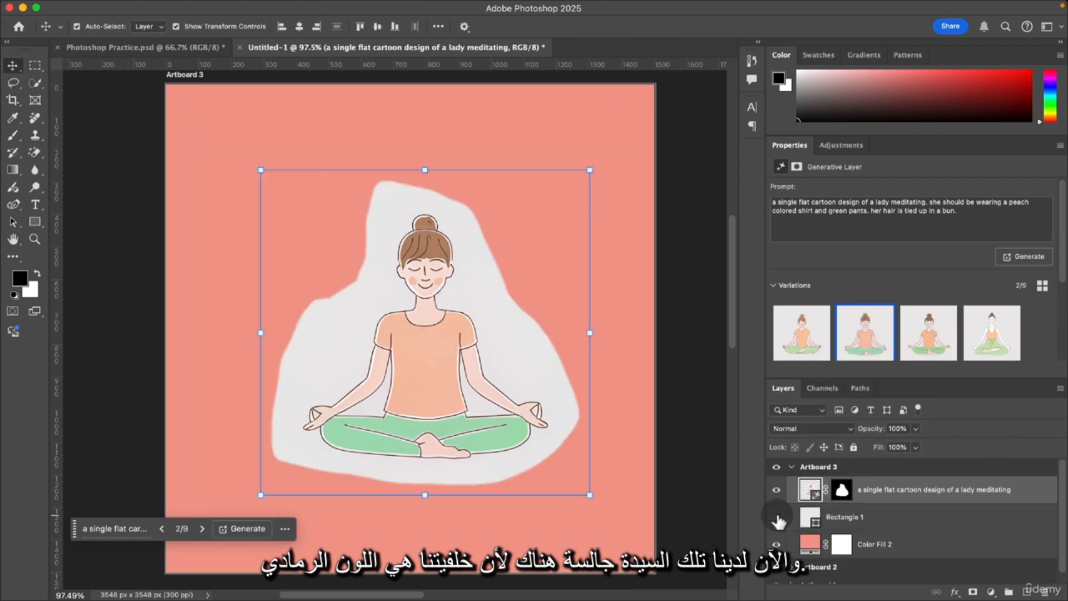
pyautogui.click(777, 517)
pyautogui.moveTo(429, 318); pyautogui.dragTo(429, 278)
pyautogui.click(475, 196)
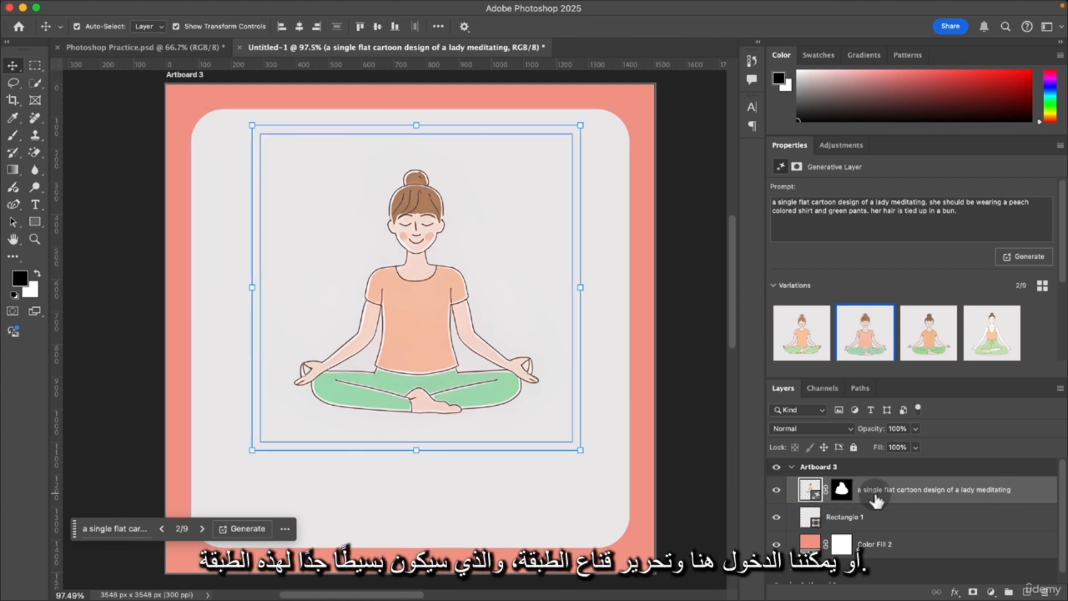
# Temporarily hide Rectangle 1 to examine the edge of the generative layer's mask around the lady.
pyautogui.click(777, 517)
pyautogui.click(469, 158)
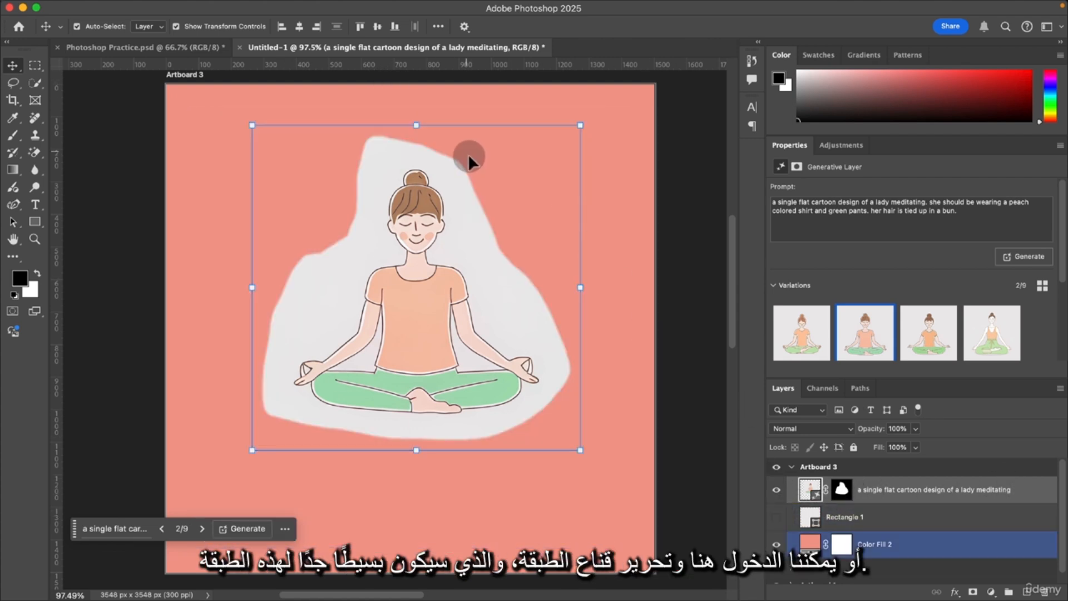
pyautogui.click(848, 494)
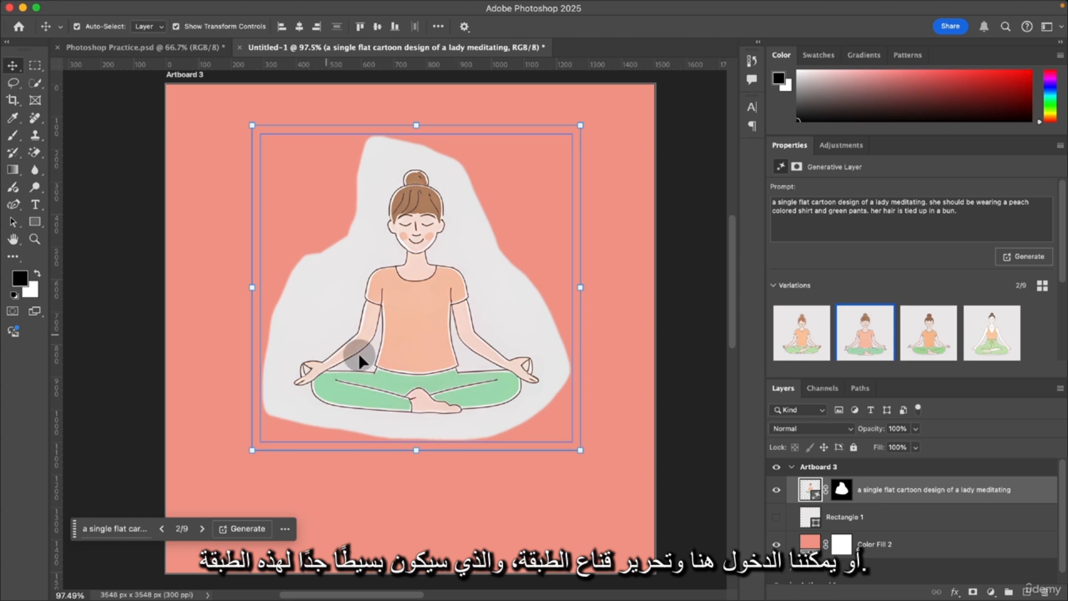
pyautogui.click(777, 517)
# Examine the small stars around the figure in Photoshop Practice.psd and return to the Untitled-1 document.
pyautogui.press('m')
pyautogui.click(288, 104)
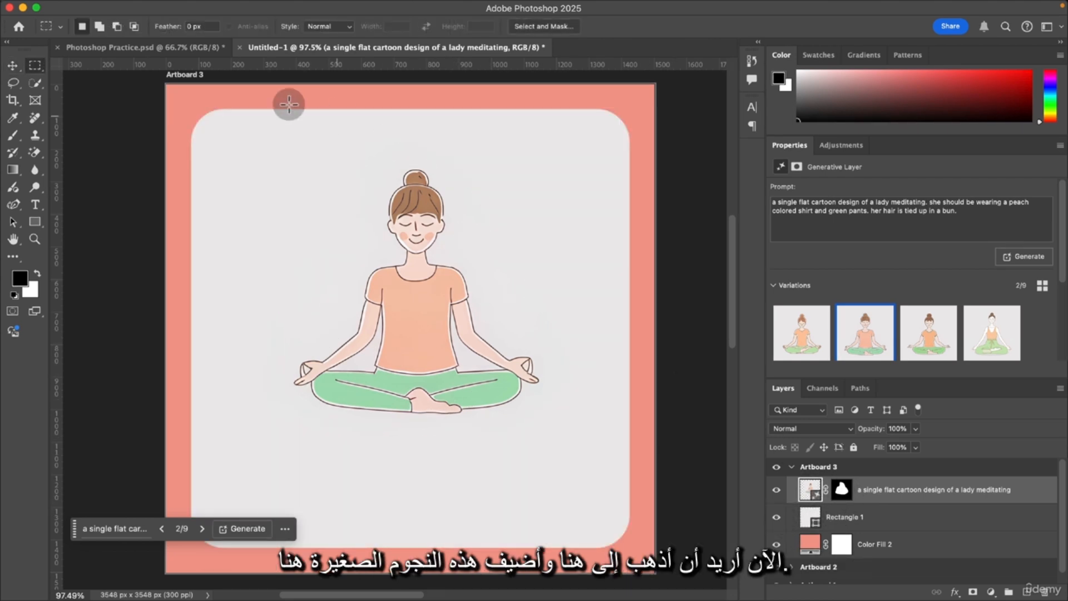
pyautogui.click(144, 47)
pyautogui.click(332, 187)
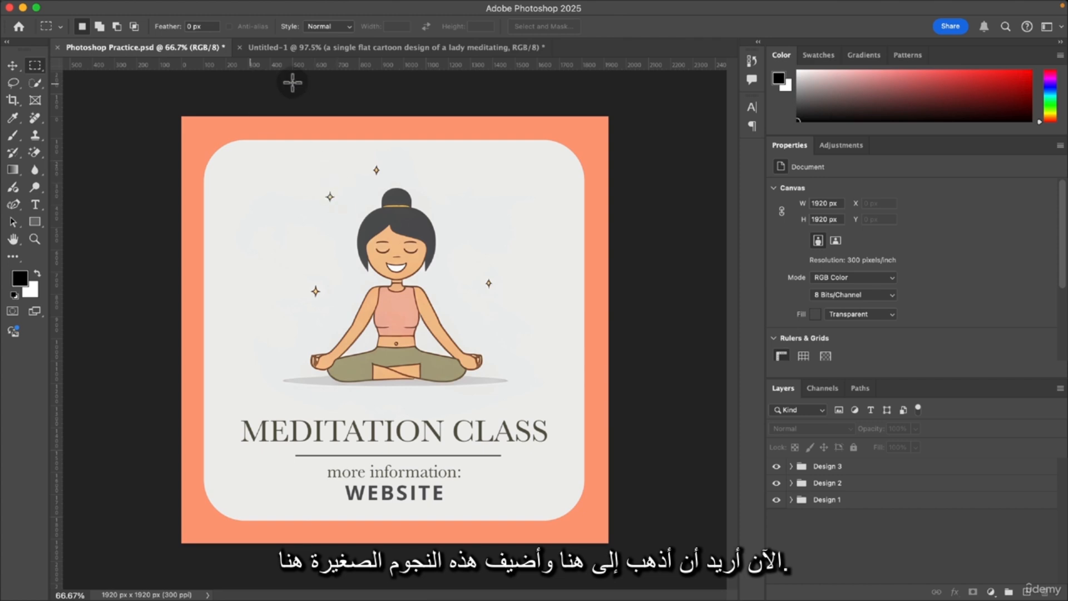
pyautogui.click(353, 46)
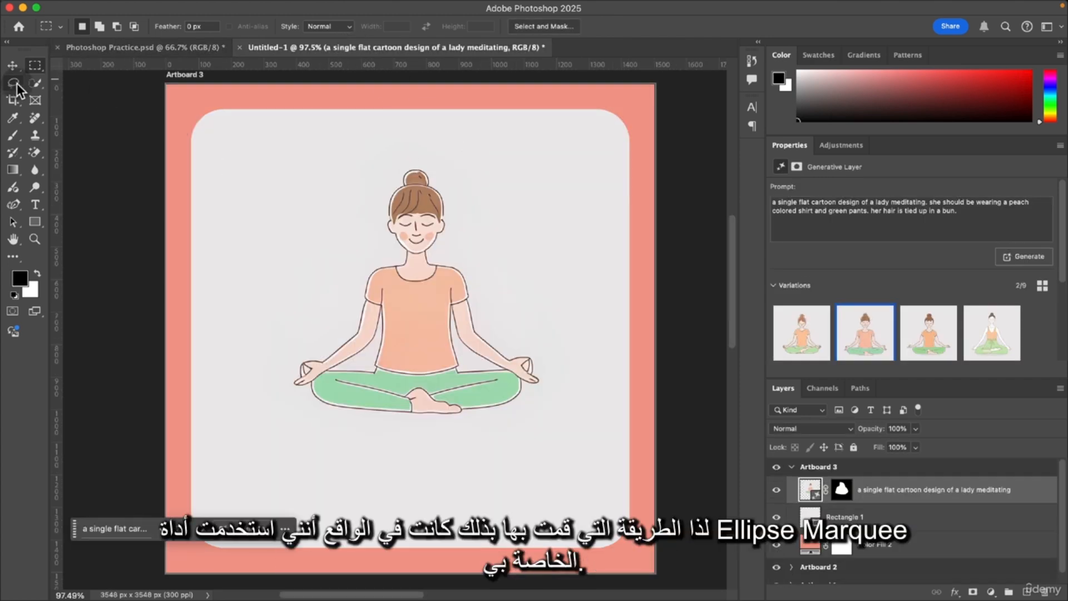
# Select four larger and three small circles around the lady's head and shoulders as one combined selection with the Elliptical Marquee tool.
pyautogui.rightClick(38, 66)
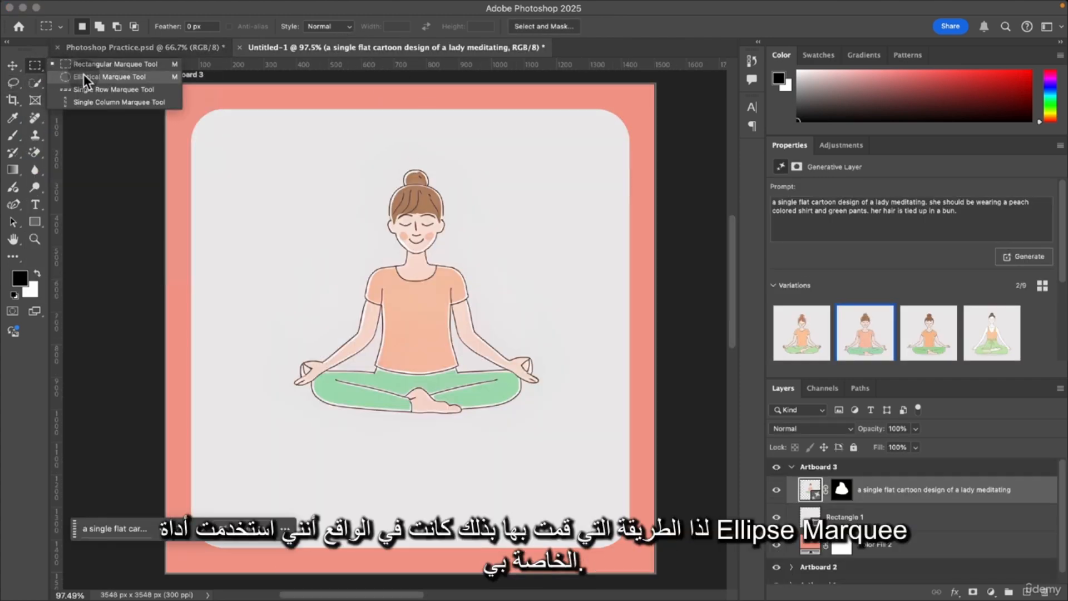
pyautogui.click(83, 75)
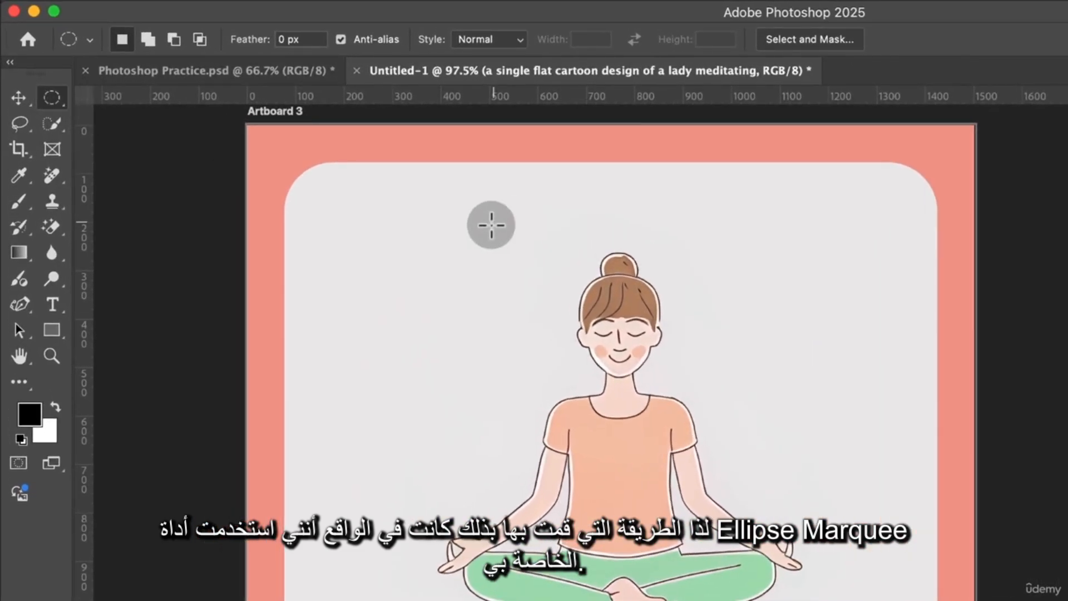
pyautogui.moveTo(374, 192); pyautogui.dragTo(398, 218)
pyautogui.moveTo(489, 268); pyautogui.dragTo(520, 300)
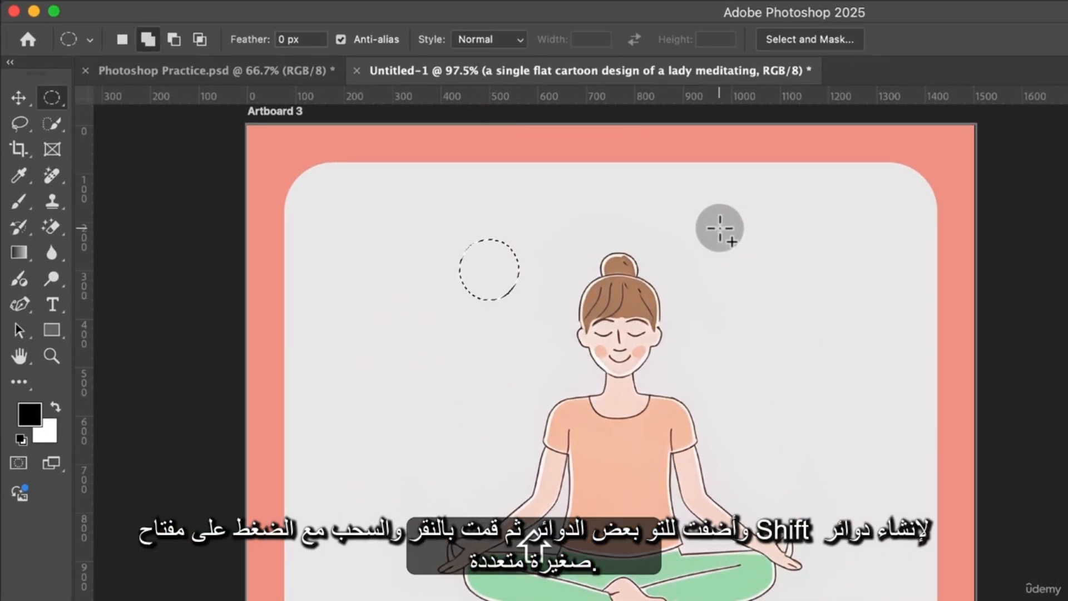
pyautogui.moveTo(718, 226); pyautogui.dragTo(778, 282)
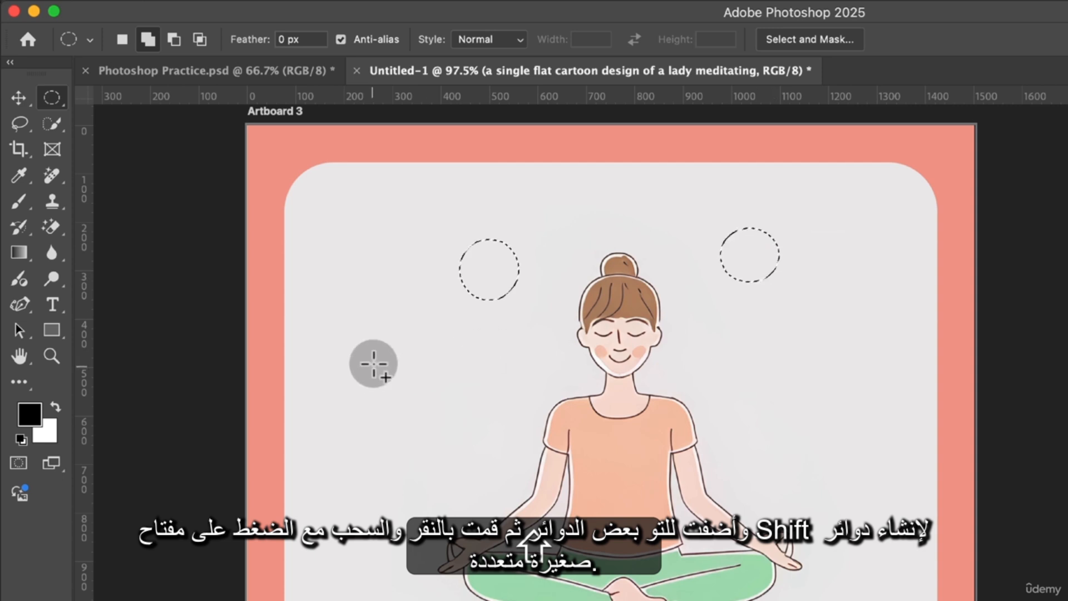
pyautogui.moveTo(417, 351); pyautogui.dragTo(477, 415)
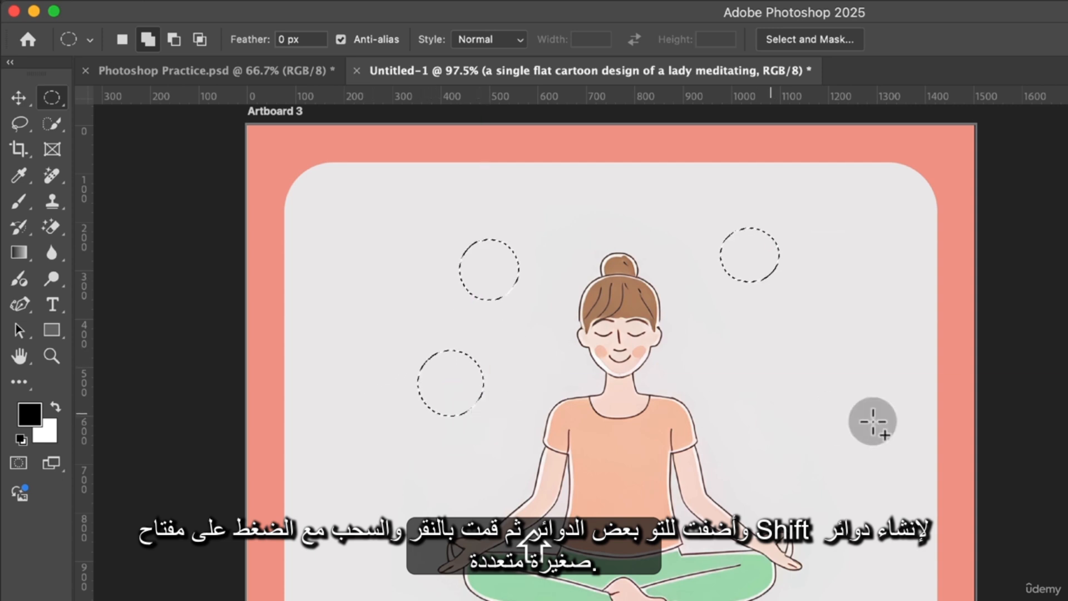
pyautogui.moveTo(716, 374); pyautogui.dragTo(777, 444)
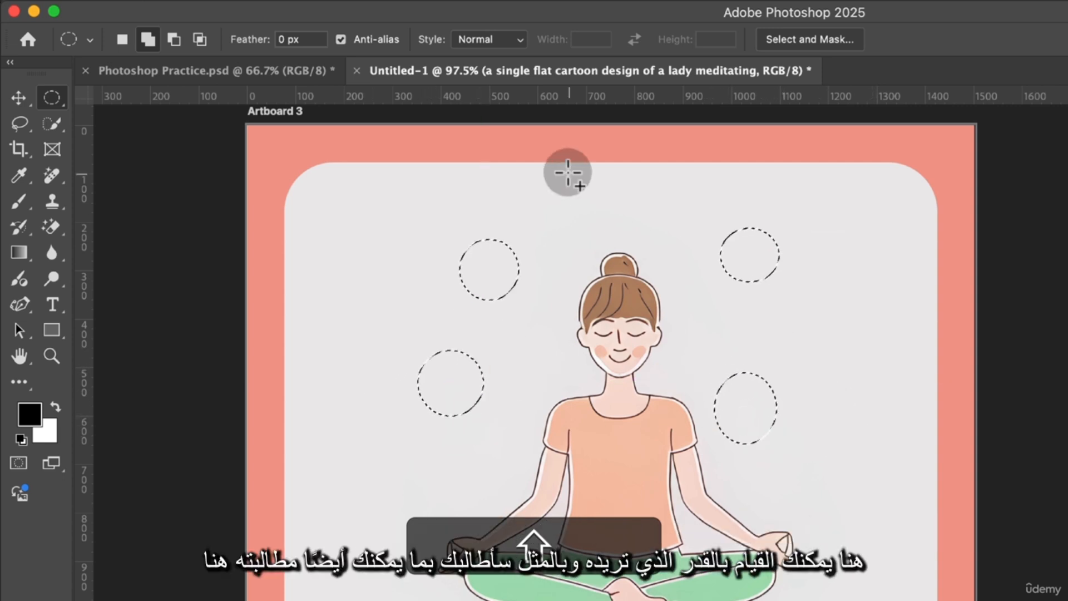
pyautogui.moveTo(564, 195); pyautogui.dragTo(588, 218)
pyautogui.moveTo(521, 363); pyautogui.dragTo(538, 378)
pyautogui.moveTo(715, 314); pyautogui.dragTo(732, 334)
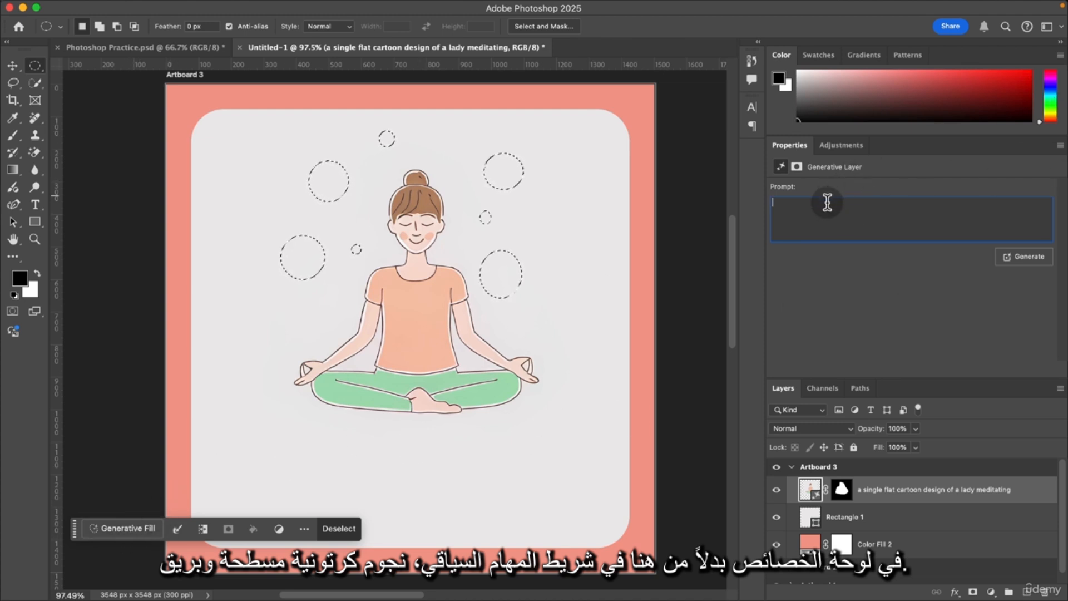
# Generate "flat cartoon stars and sparkles" inside the circular selections and choose the first variation.
pyautogui.write('flat cartoon stars and sparkles')
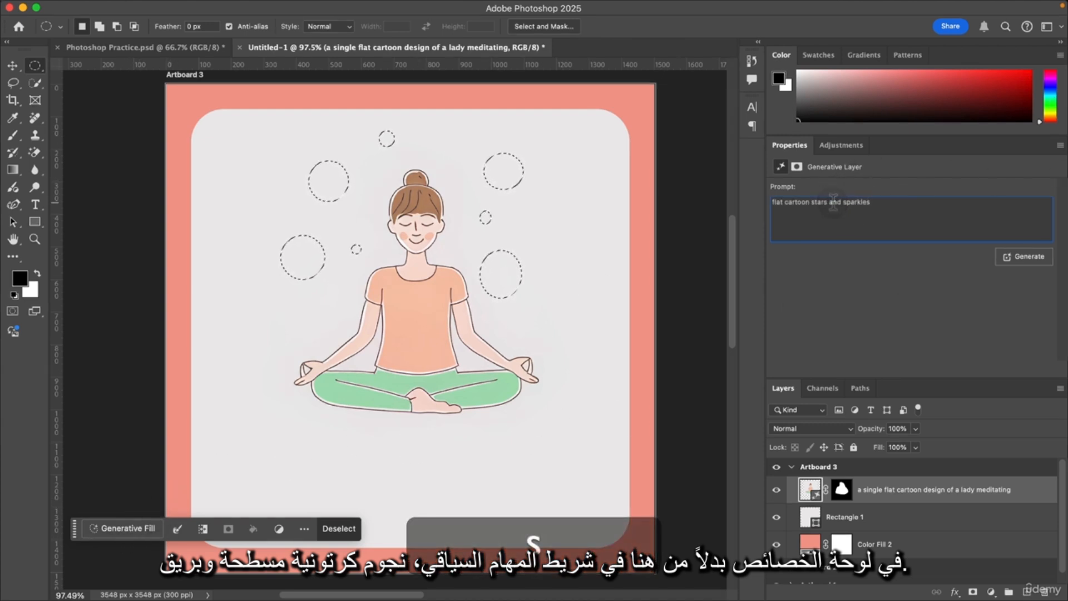
pyautogui.click(1037, 263)
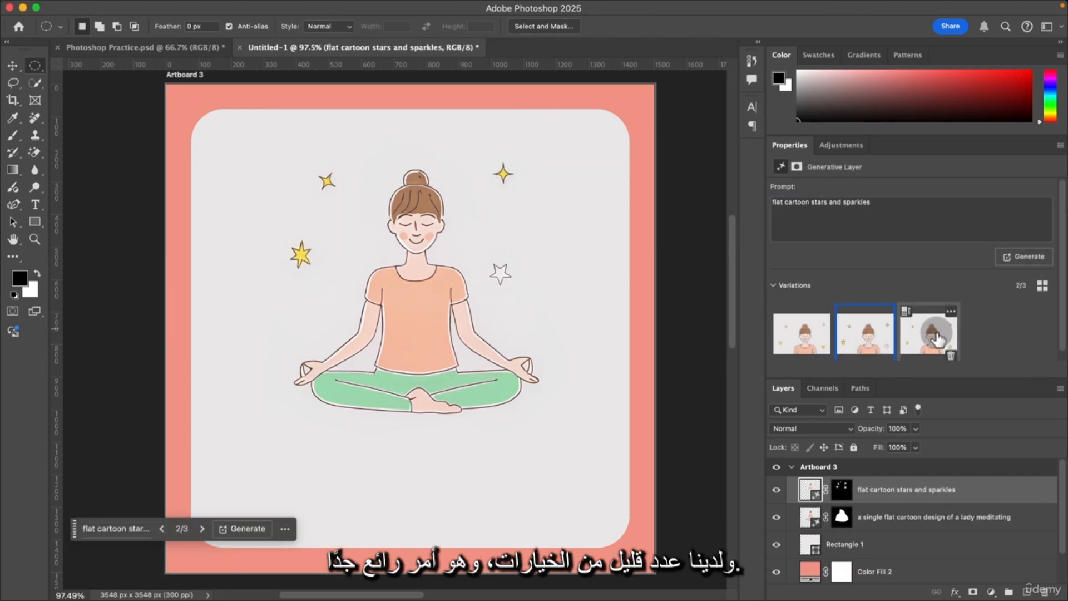
pyautogui.click(801, 334)
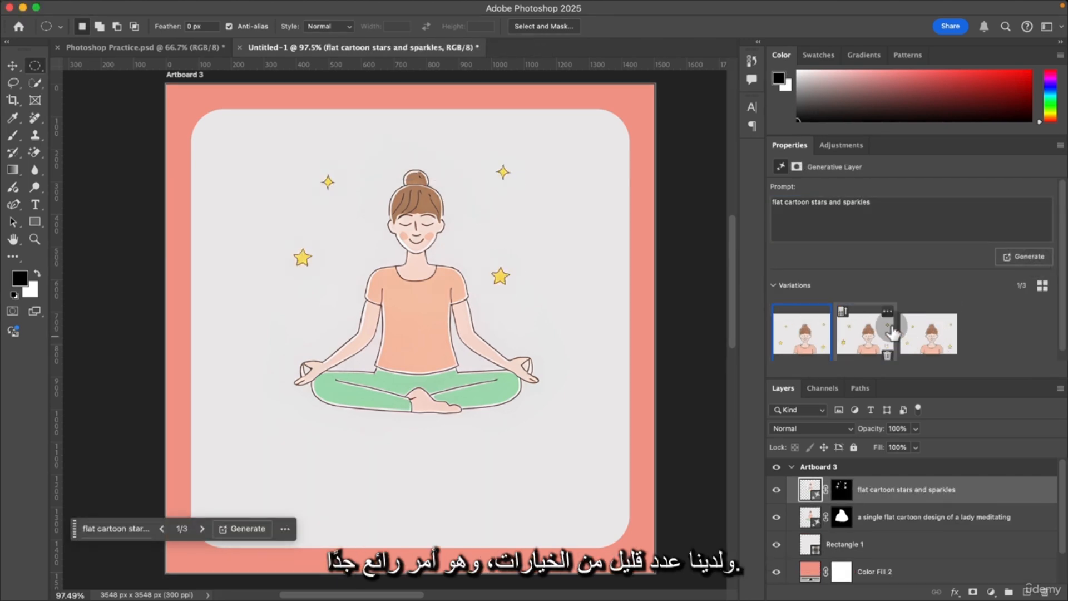
# Mask out the two lower stars on the stars and sparkles layer with a black brush at size 81.
pyautogui.press('v')
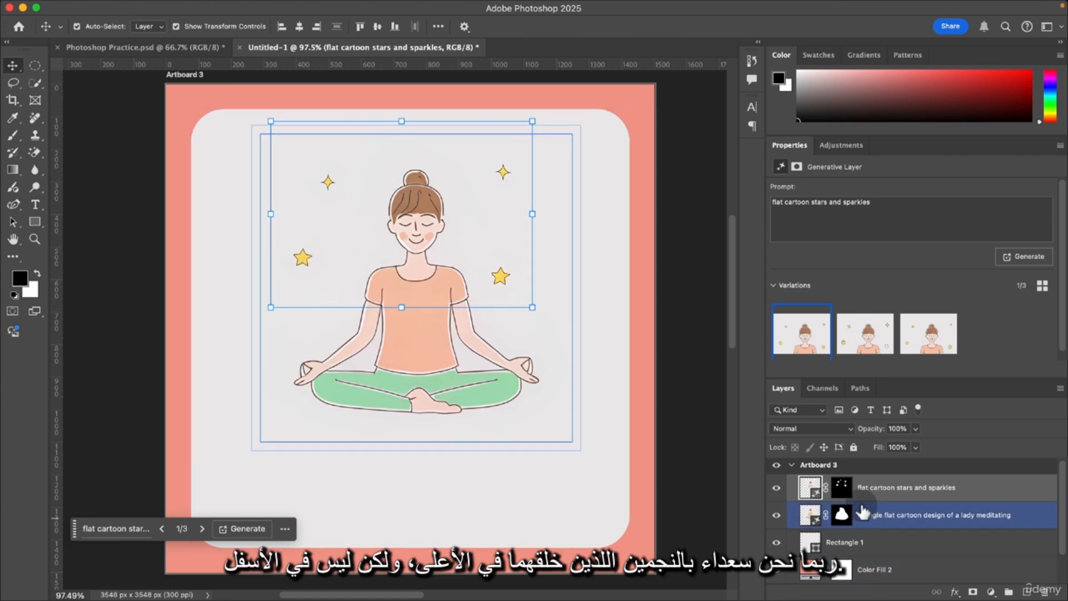
pyautogui.click(843, 488)
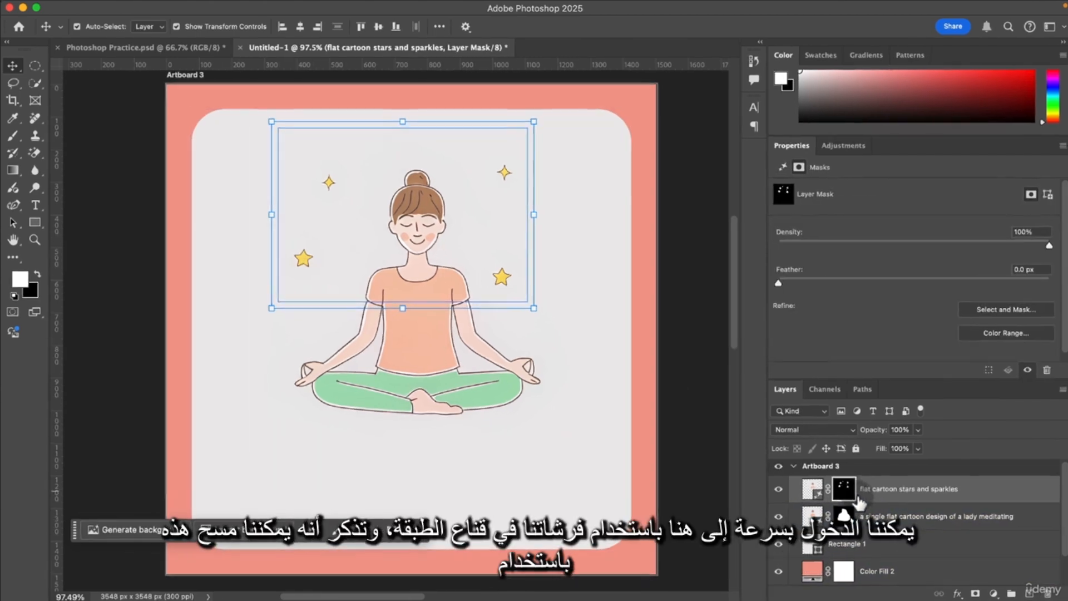
pyautogui.press('b')
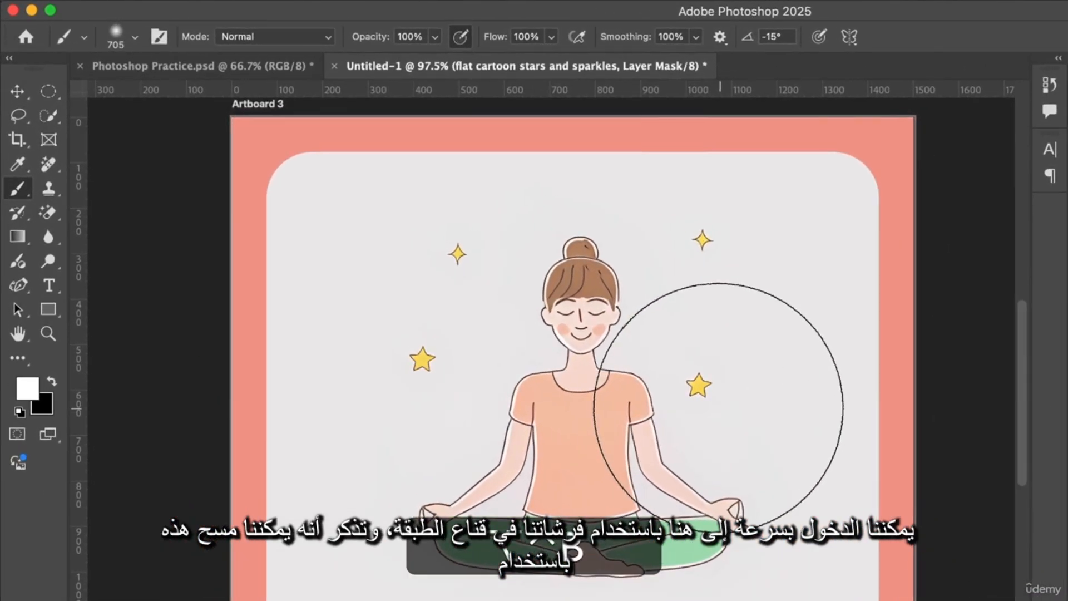
pyautogui.moveTo(717, 405); pyautogui.dragTo(589, 405)
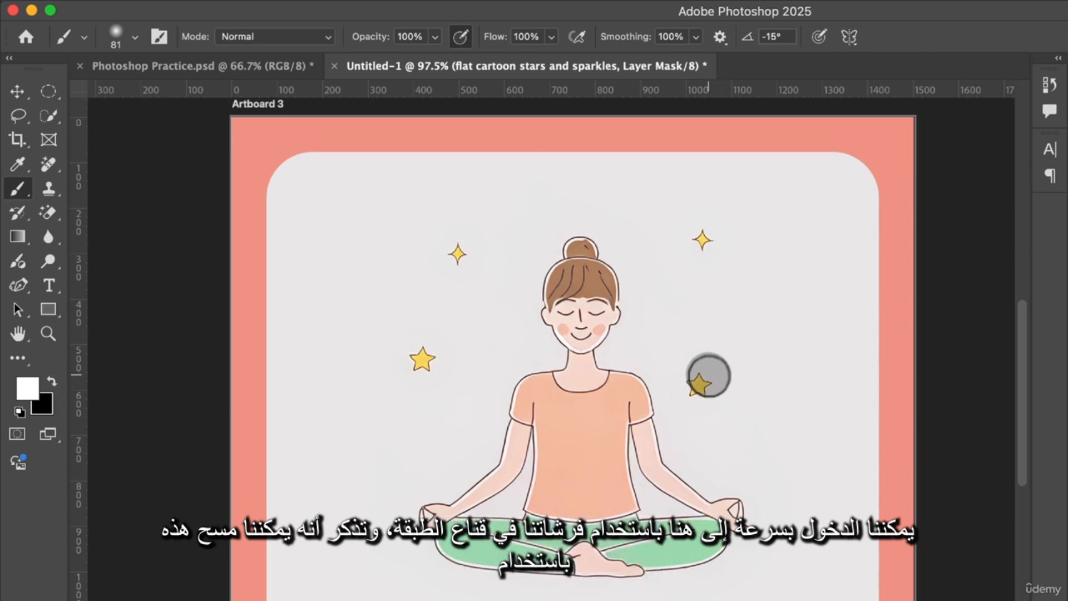
pyautogui.press('x')
pyautogui.moveTo(708, 375)
pyautogui.mouseDown()
pyautogui.moveTo(696, 362)
pyautogui.moveTo(696, 405)
pyautogui.moveTo(699, 392)
pyautogui.mouseUp()
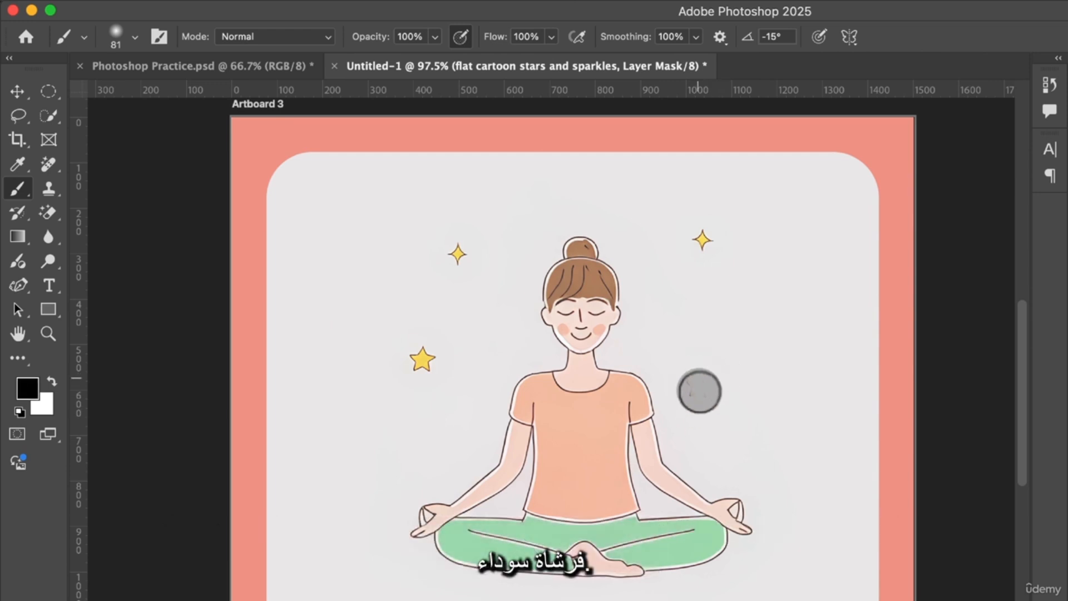
pyautogui.moveTo(399, 389); pyautogui.dragTo(432, 353)
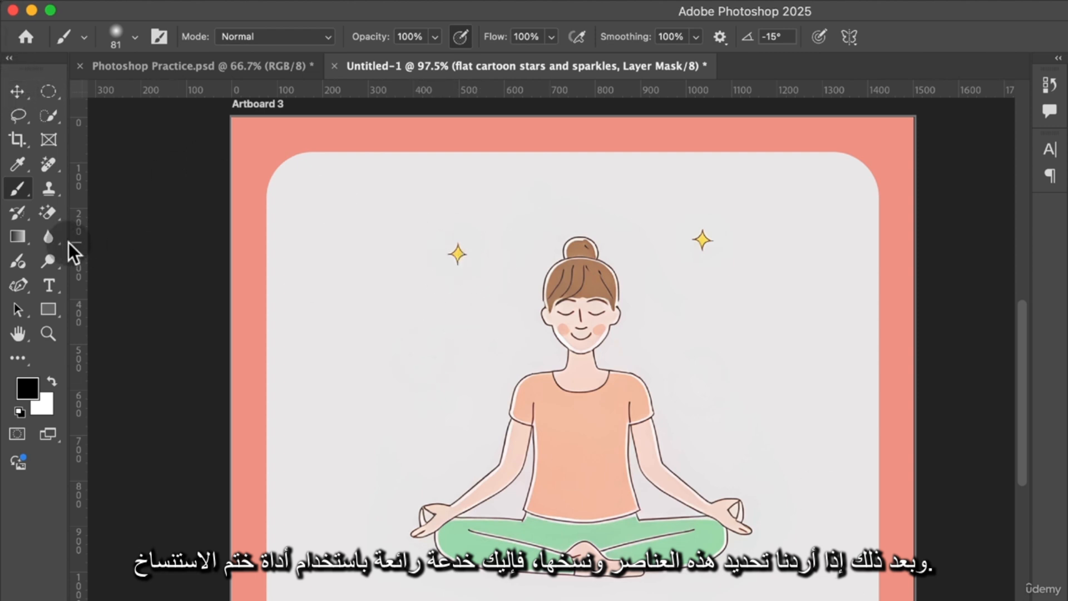
# Clone the upper-left sparkle with the Clone Stamp tool onto a new layer, placing it beside the lady's face.
pyautogui.click(51, 192)
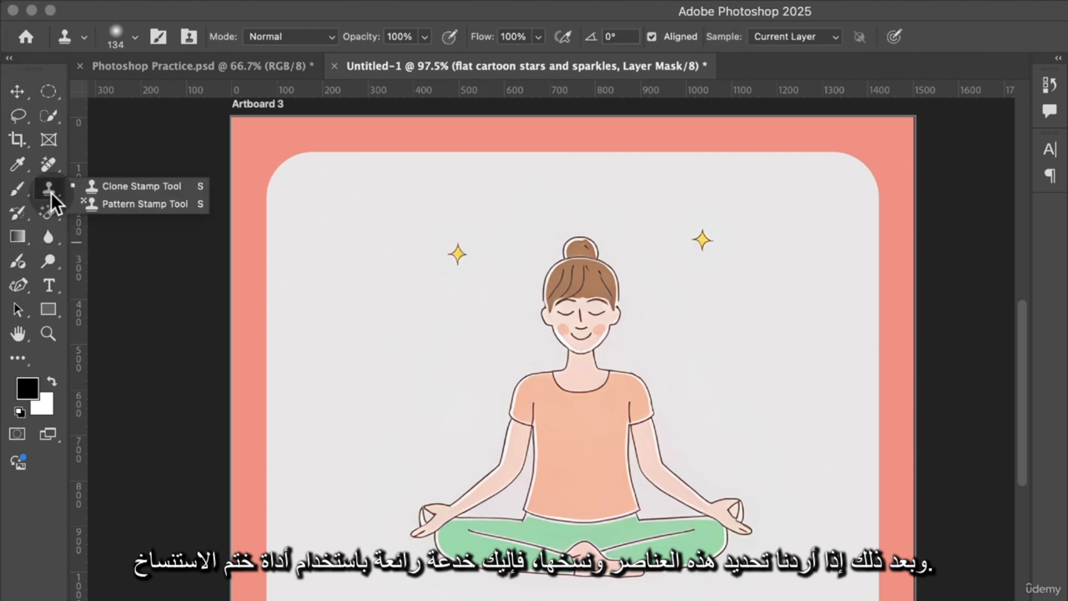
pyautogui.click(118, 184)
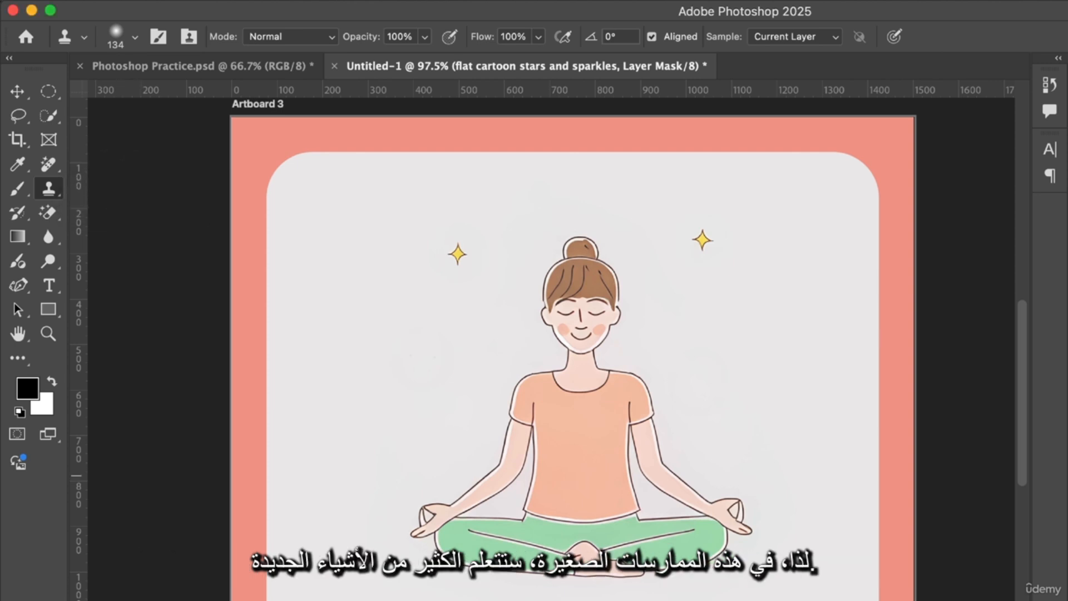
pyautogui.press('super+alt+shift+n')
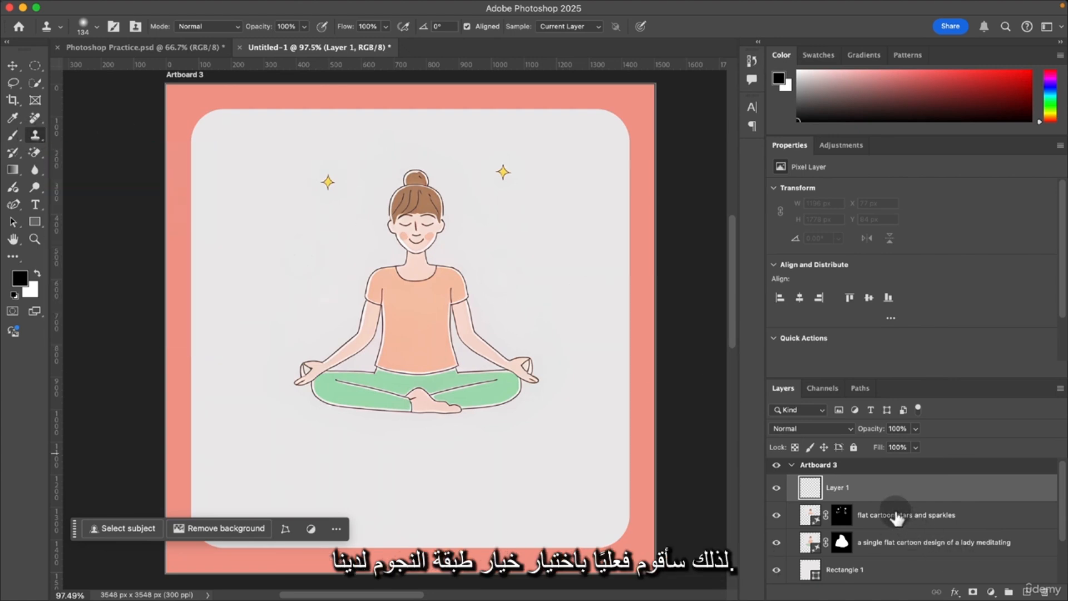
pyautogui.click(877, 517)
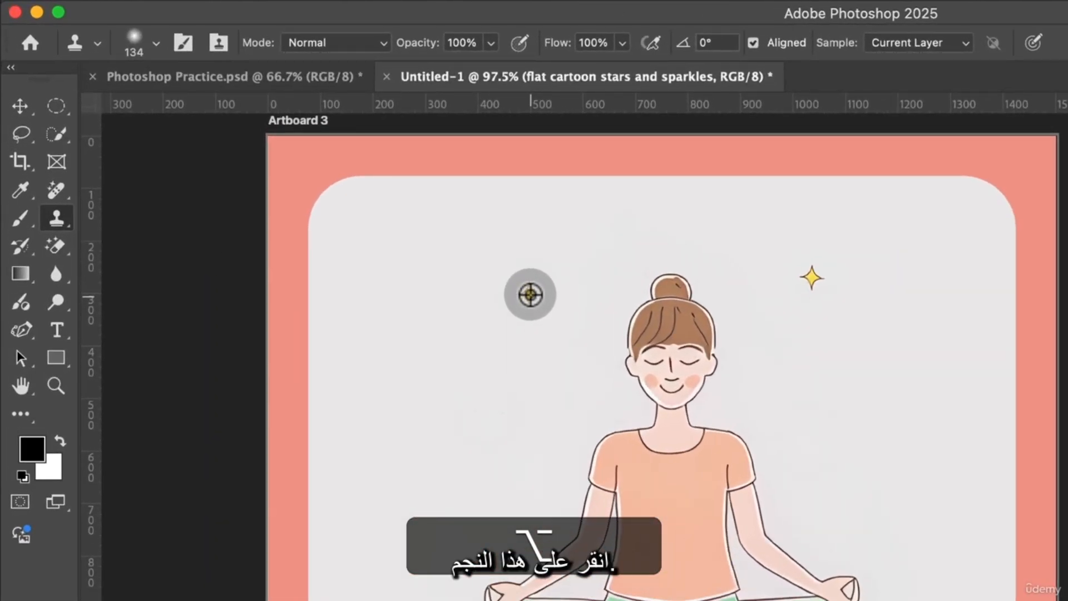
pyautogui.keyDown('alt'); pyautogui.click(530, 294); pyautogui.keyUp('alt')
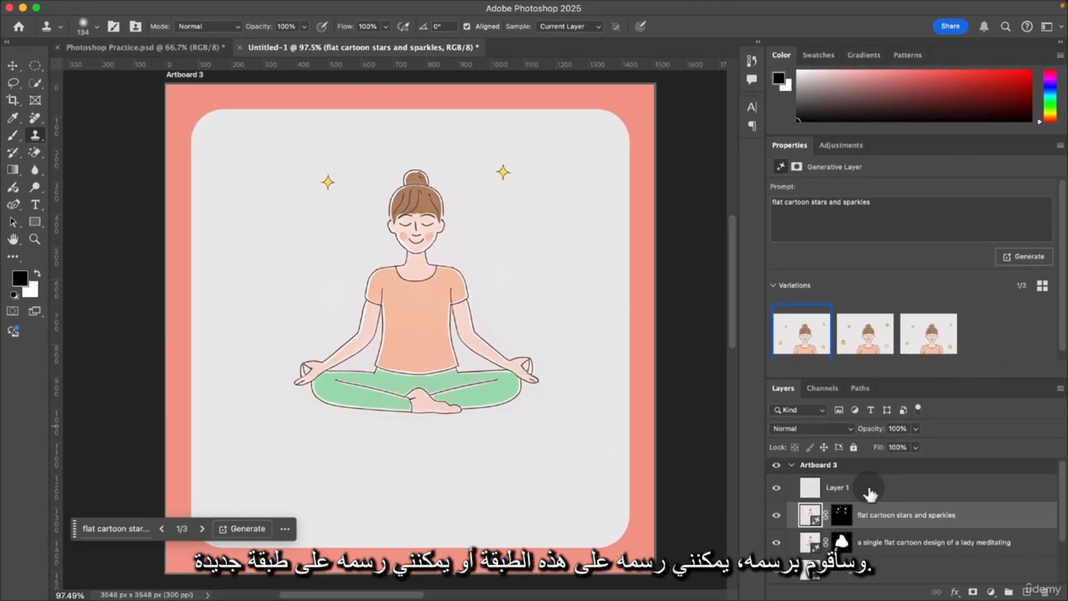
pyautogui.click(860, 490)
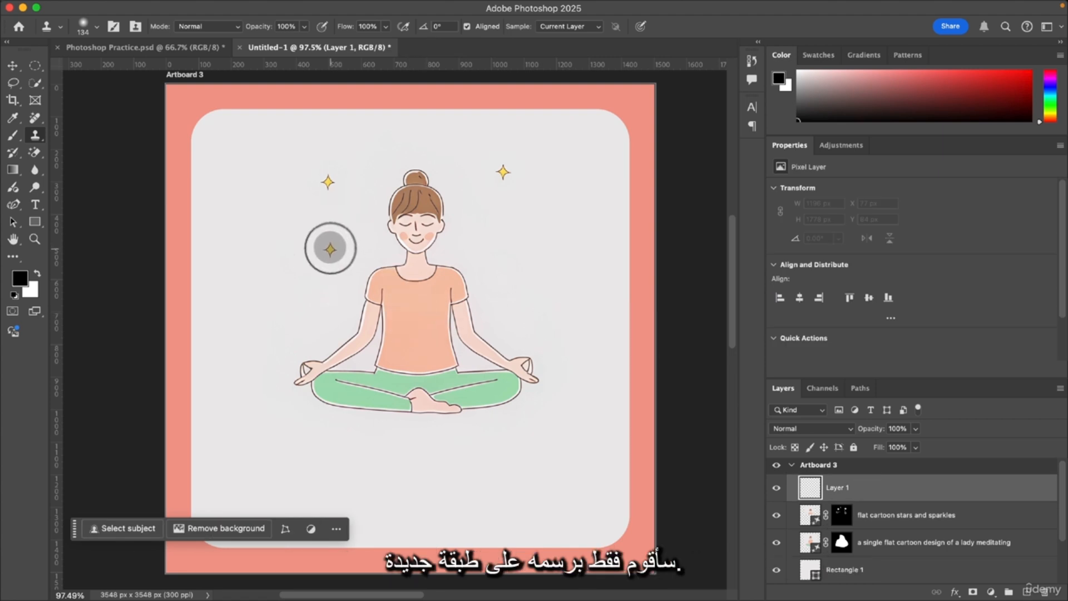
pyautogui.click(336, 248)
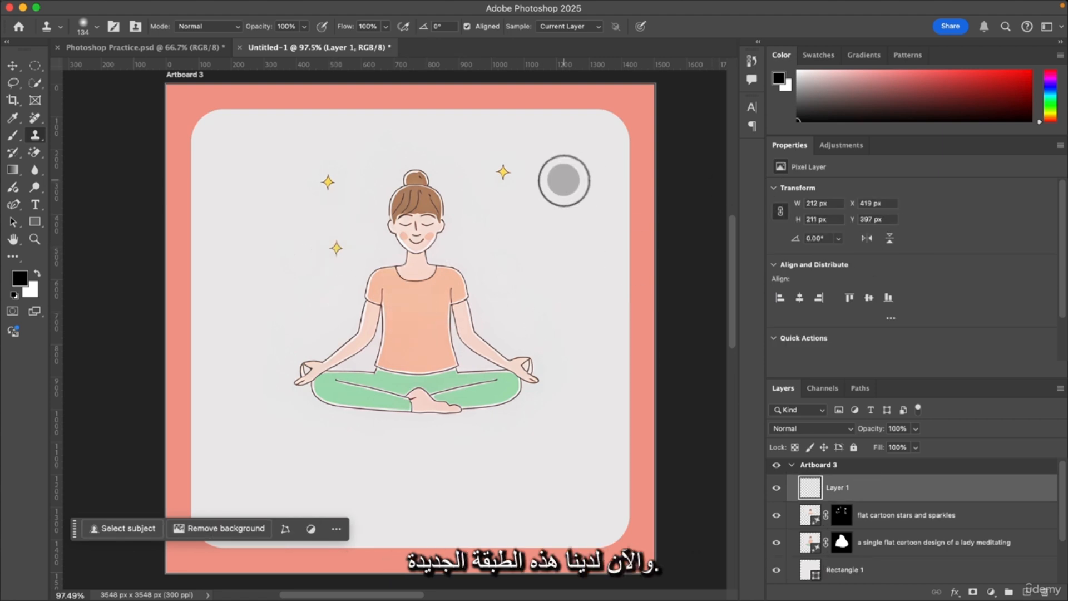
# Temporarily hide the stars, lady and Rectangle 1 layers to examine the cloned sparkle on Layer 1.
pyautogui.click(775, 515)
pyautogui.click(776, 543)
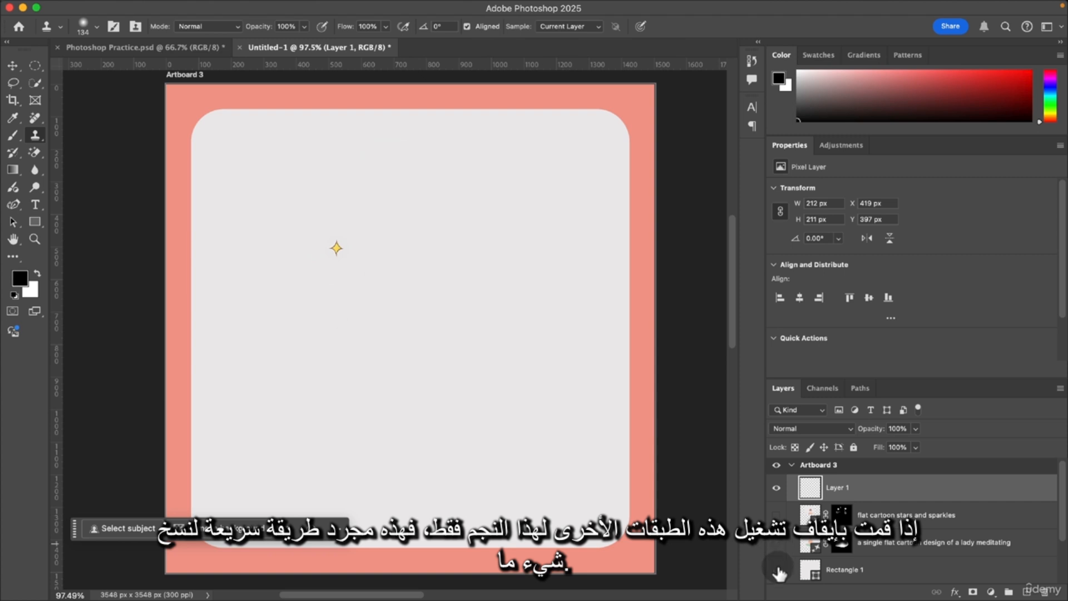
pyautogui.click(779, 570)
pyautogui.click(776, 569)
pyautogui.click(776, 542)
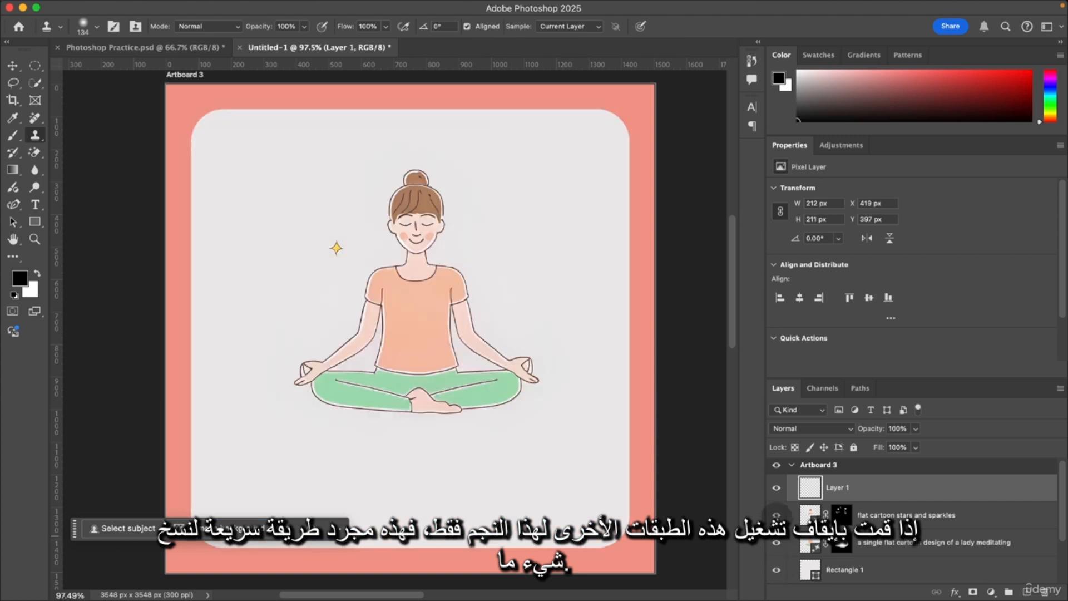
# Hide Layer 1 and copy the upper-left sparkle from the stars layer onto a new layer using an elliptical selection.
pyautogui.click(14, 65)
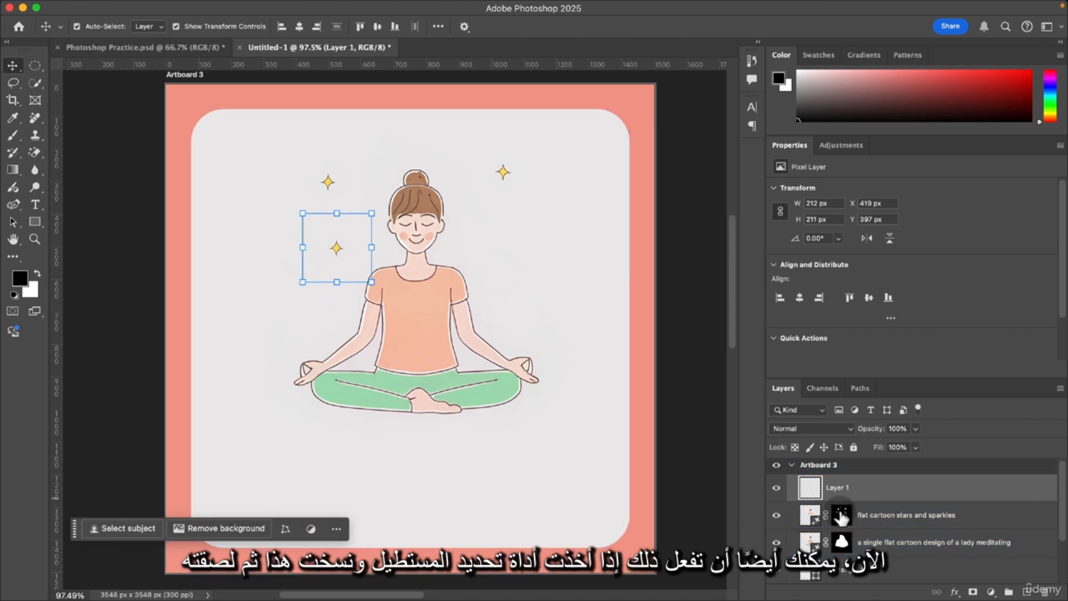
pyautogui.click(776, 487)
pyautogui.click(889, 516)
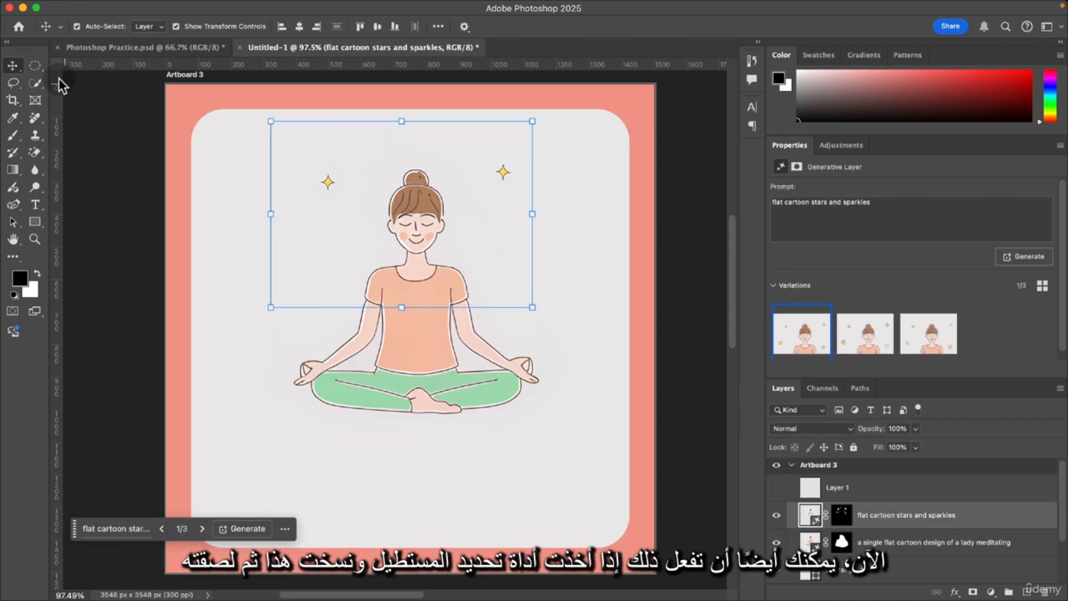
pyautogui.click(35, 65)
pyautogui.click(127, 78)
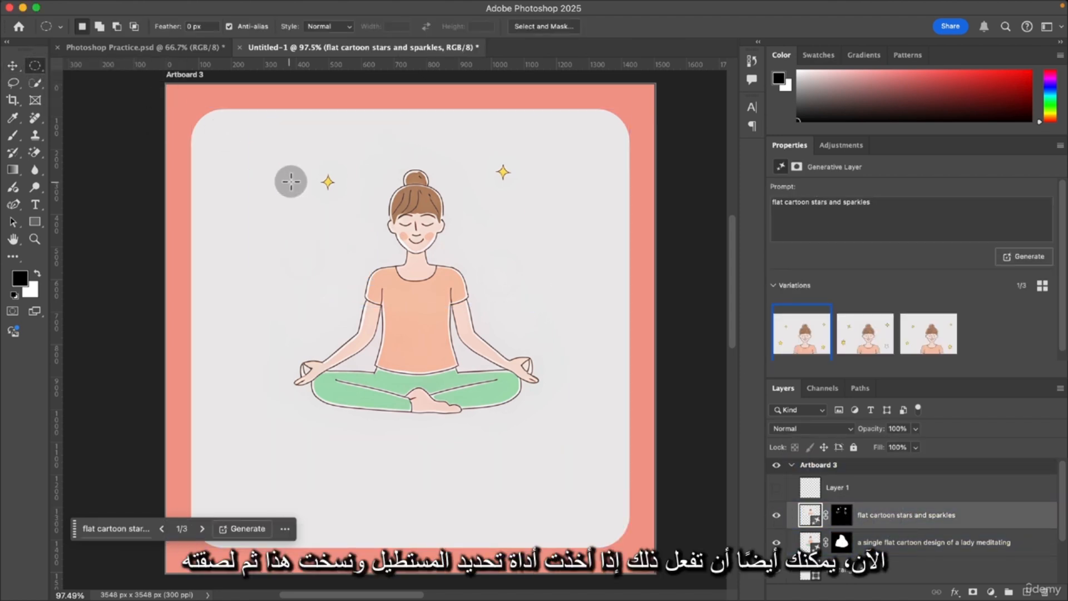
pyautogui.moveTo(314, 162); pyautogui.dragTo(346, 201)
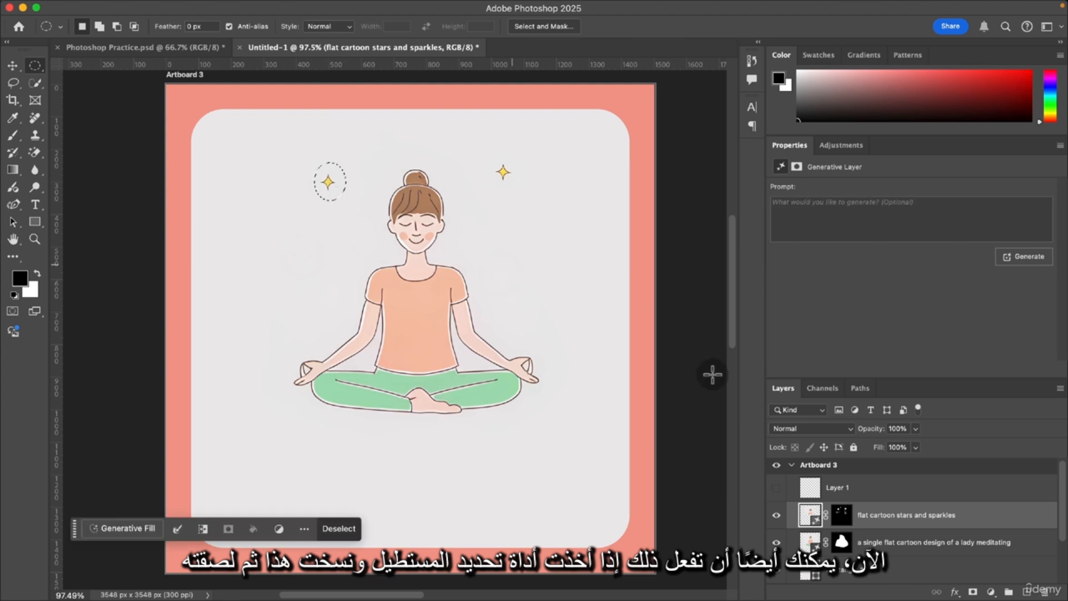
pyautogui.press('super+c')
pyautogui.press('super+v')
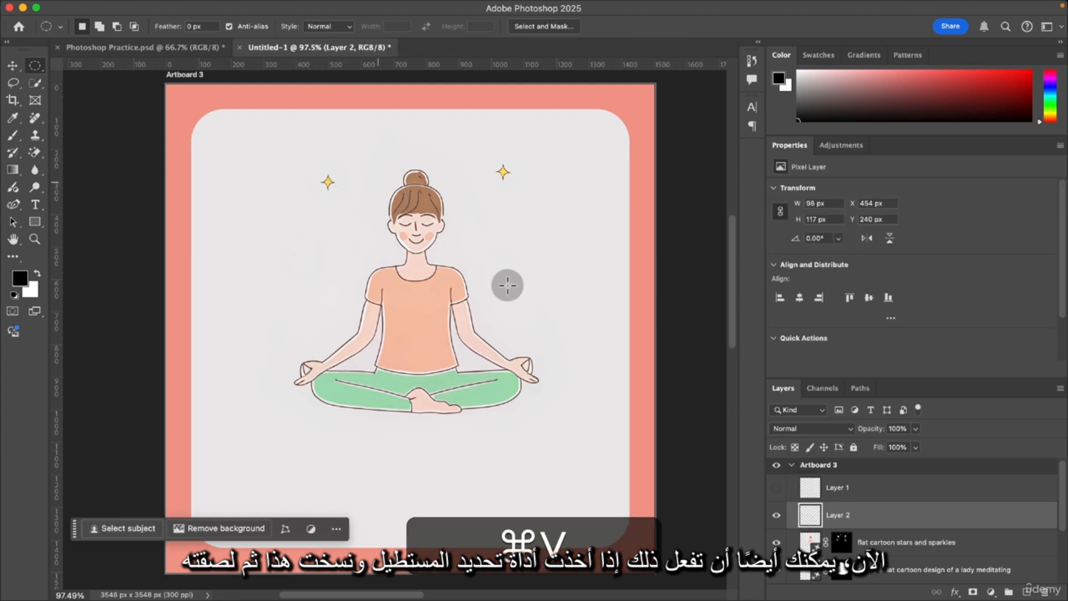
# Move the pasted sparkle below the upper-right one, beside the lady's face, and scale it to about 85%.
pyautogui.press('v')
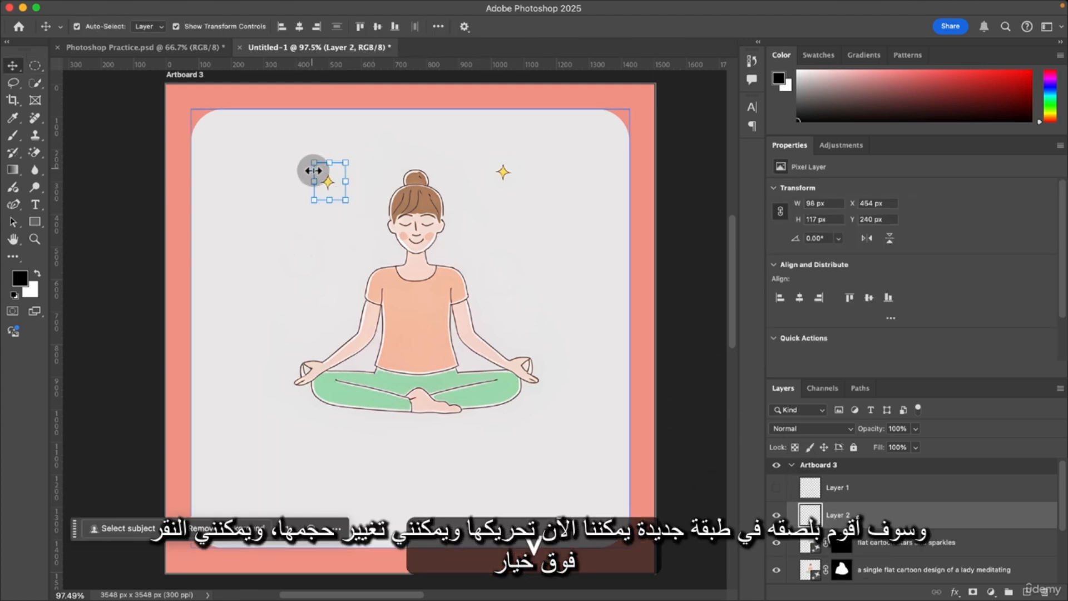
pyautogui.moveTo(321, 179); pyautogui.dragTo(502, 225)
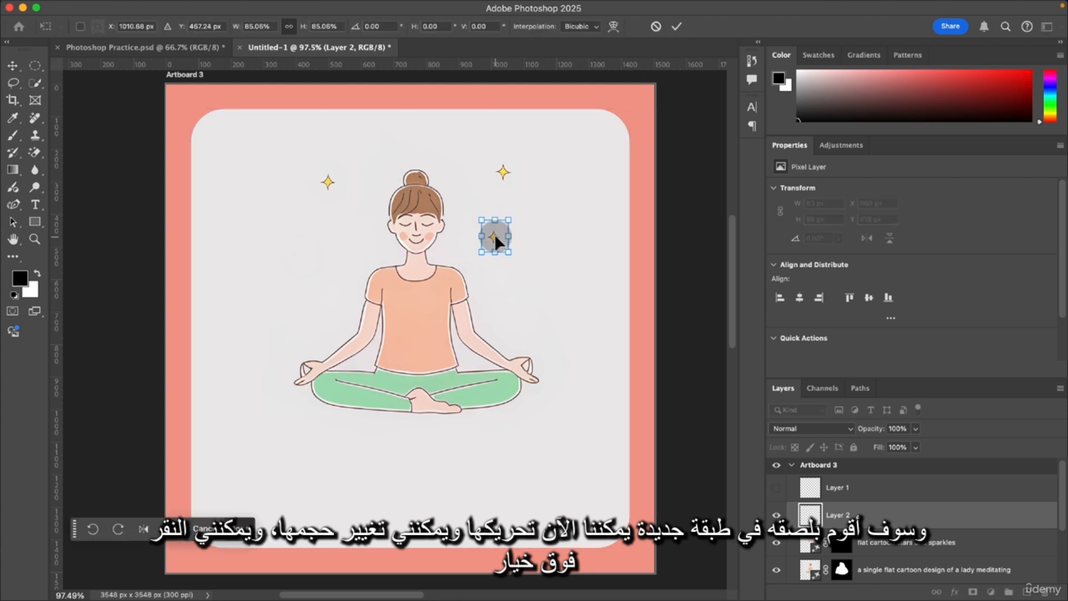
pyautogui.keyDown('alt'); pyautogui.click(495, 236); pyautogui.keyUp('alt')
pyautogui.press('Return')
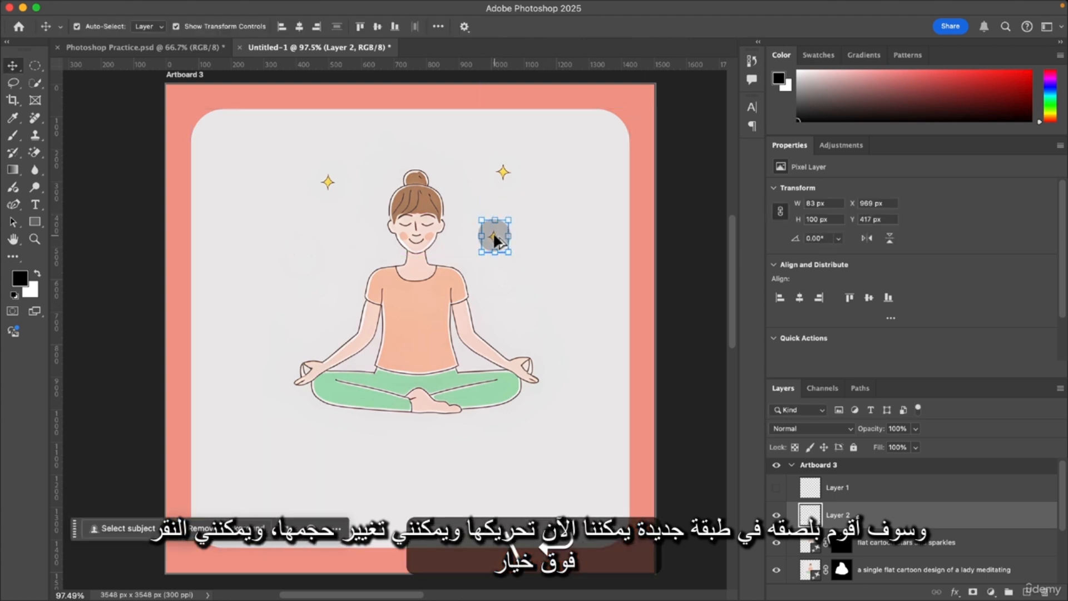
# Duplicate the reduced sparkle to the opposite side near the lady's shoulder and nudge the original down slightly.
pyautogui.moveTo(493, 233); pyautogui.dragTo(336, 282)
pyautogui.click(584, 225)
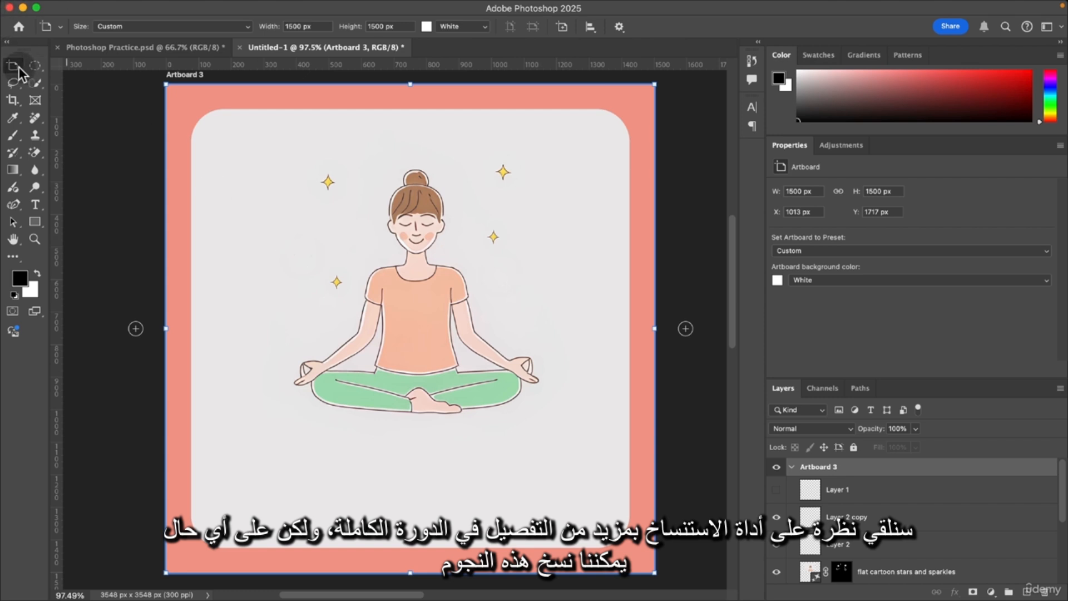
pyautogui.moveTo(18, 66); pyautogui.dragTo(55, 65)
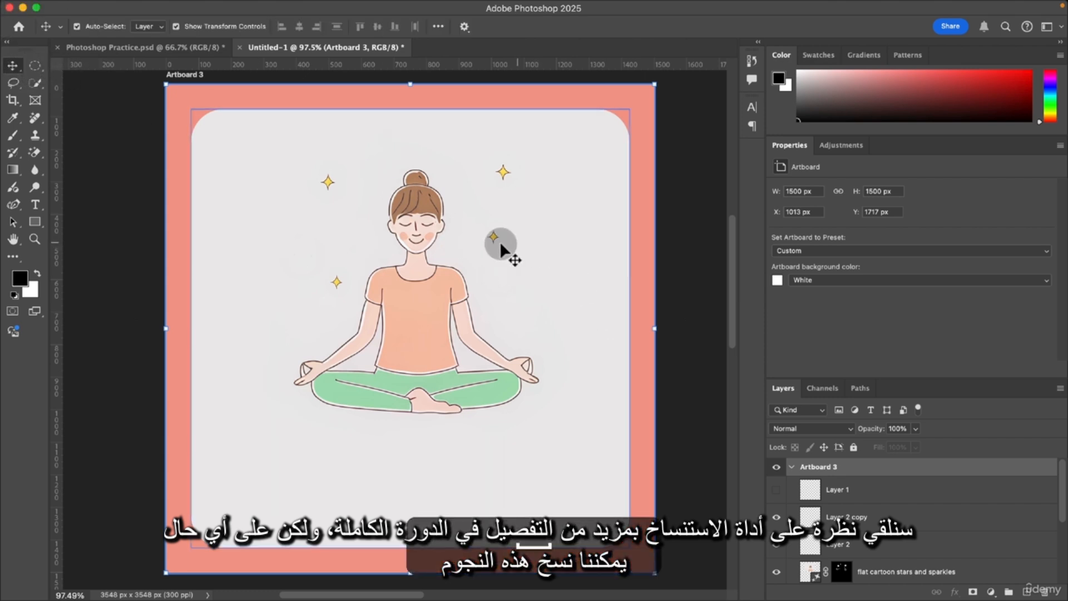
pyautogui.moveTo(491, 234); pyautogui.dragTo(491, 237)
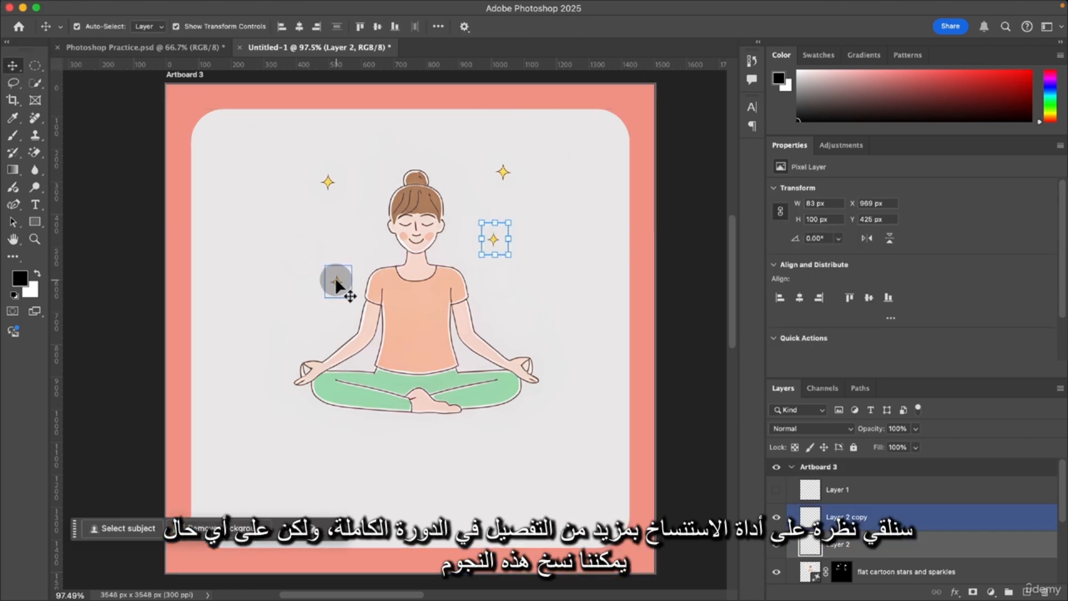
# Raise the sparkle near the left shoulder slightly and add a smaller copy, 58 px wide, beside the hair bun.
pyautogui.moveTo(337, 284); pyautogui.dragTo(710, 566)
pyautogui.press('super+t')
pyautogui.press('Return')
pyautogui.press('super+t')
pyautogui.press('super+z')
pyautogui.press('Return')
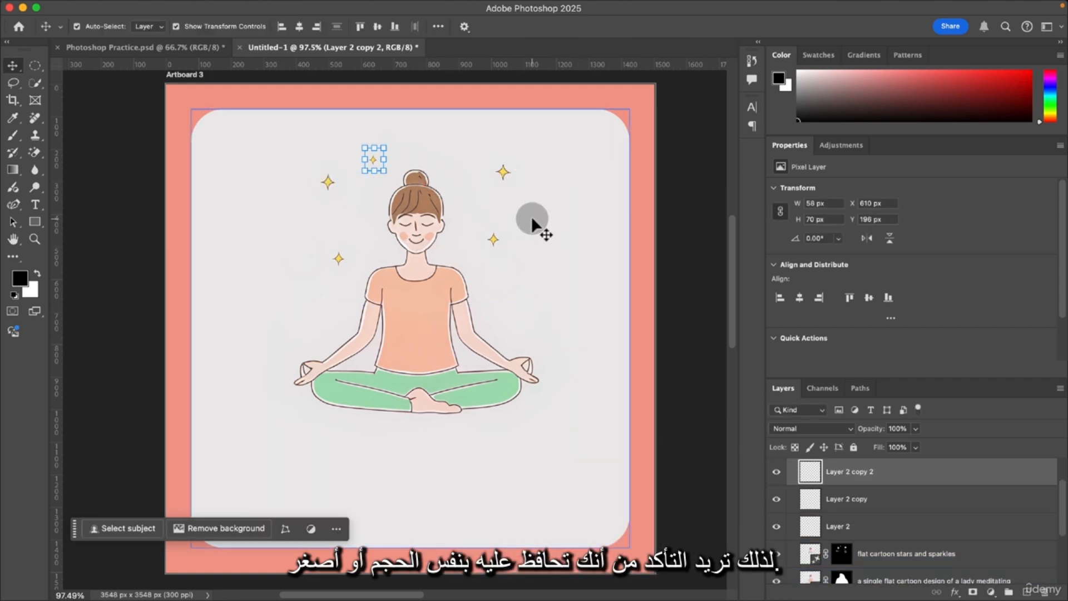
# Shift the smallest sparkle slightly right toward the hair bun, to X 634 px, and deselect it.
pyautogui.click(688, 241)
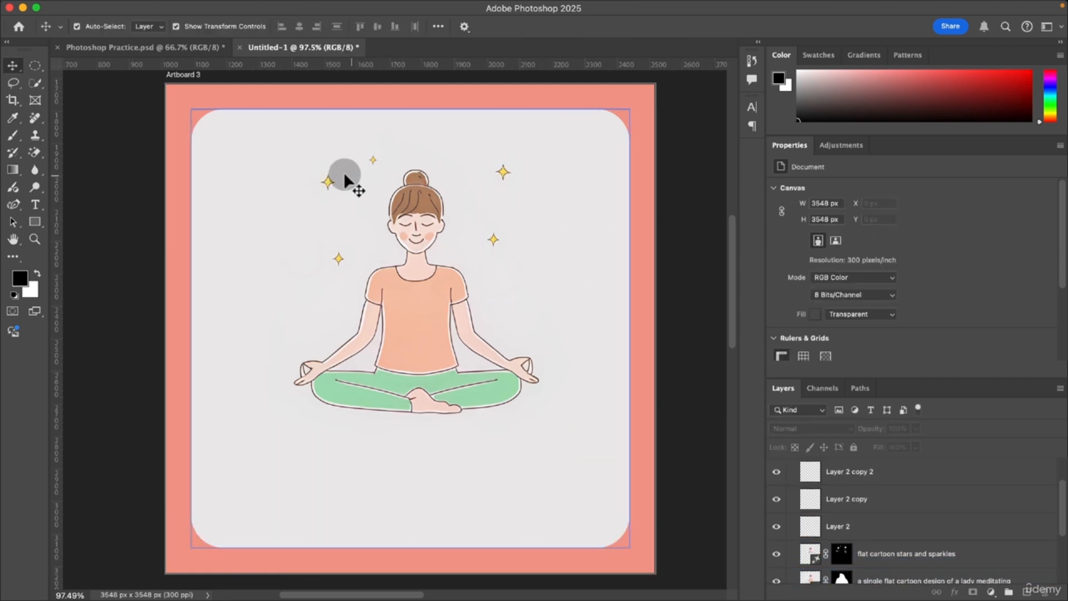
pyautogui.moveTo(374, 162); pyautogui.dragTo(385, 161)
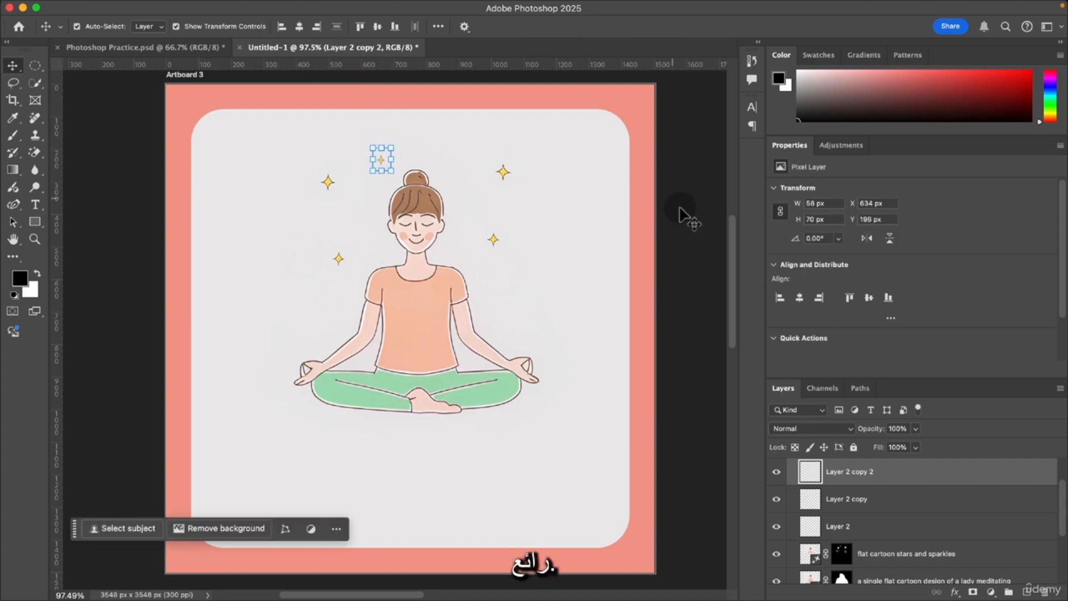
pyautogui.click(685, 218)
# Add the title "MEDITATION CLASS" below the meditating lady in 19.63 pt Baskerville SemiBold with 280 tracking.
pyautogui.press('z')
pyautogui.keyDown('alt'); pyautogui.click(611, 262); pyautogui.keyUp('alt')
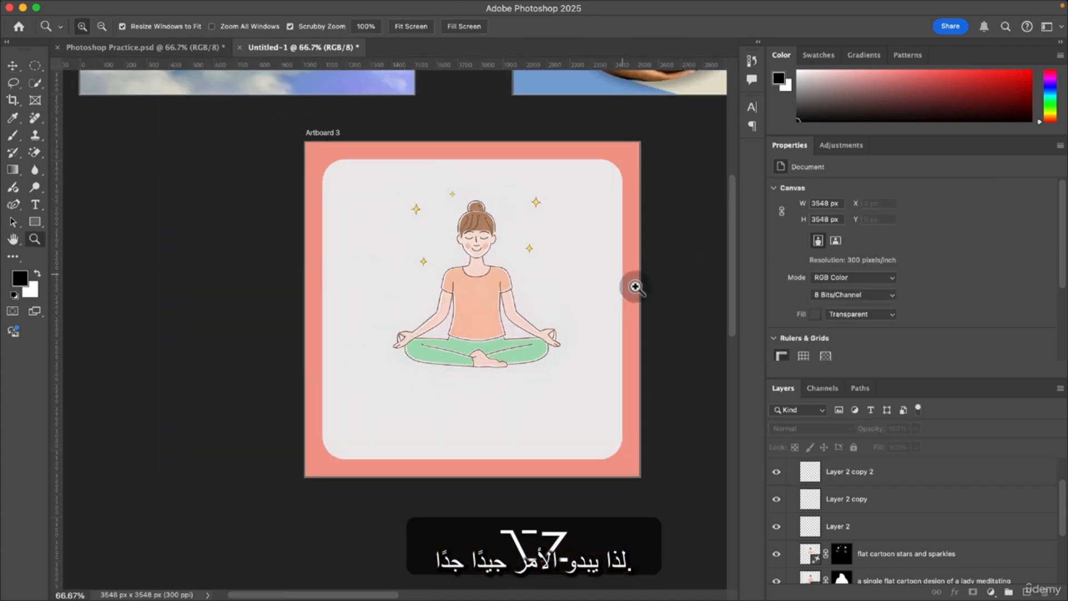
pyautogui.moveTo(565, 274); pyautogui.dragTo(488, 269)
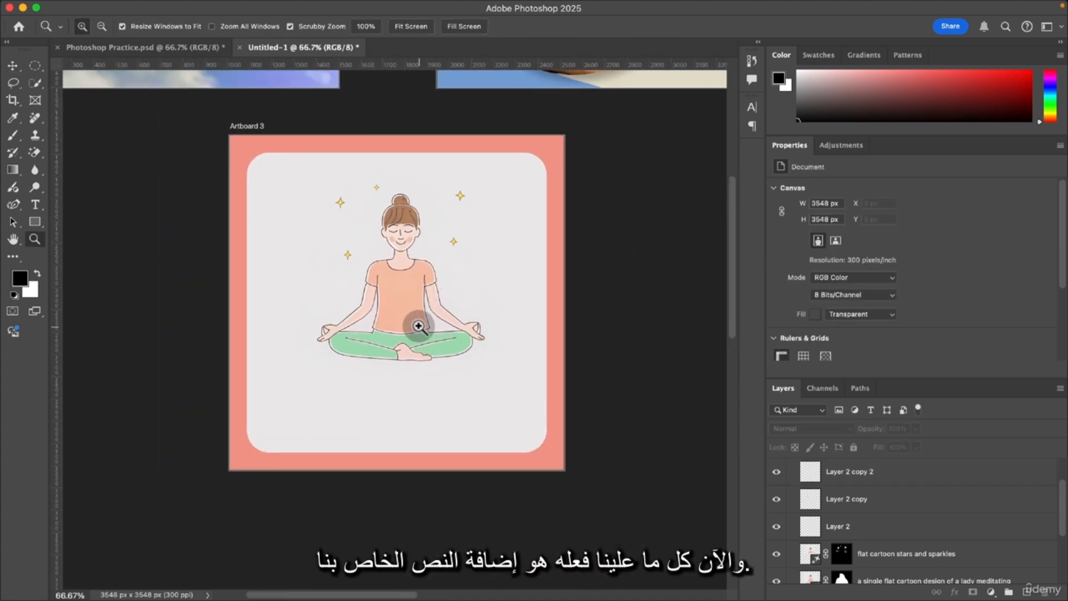
pyautogui.press('v')
pyautogui.click(40, 208)
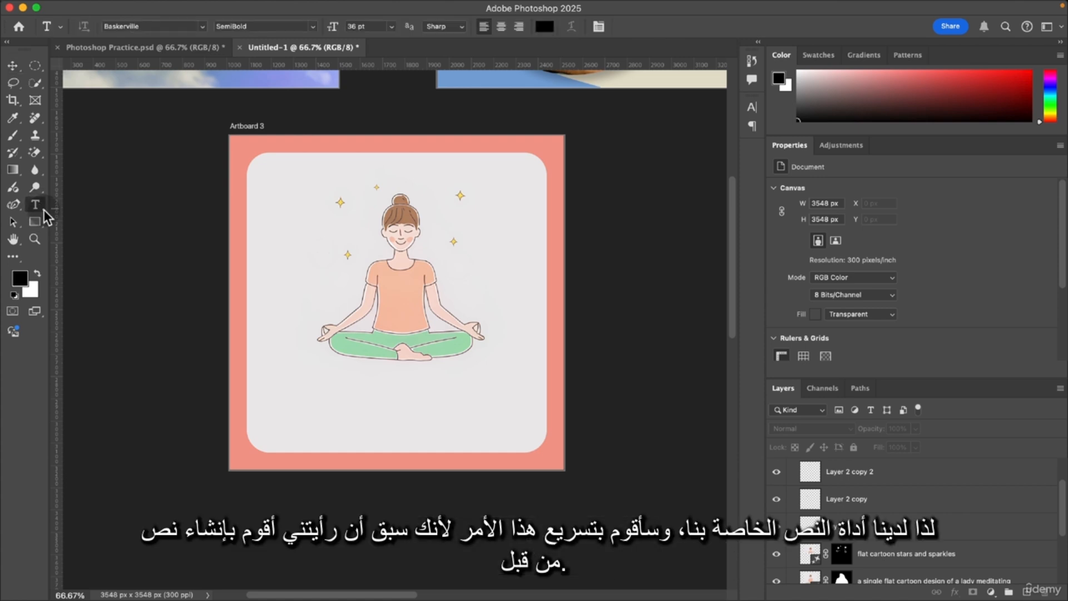
pyautogui.click(344, 408)
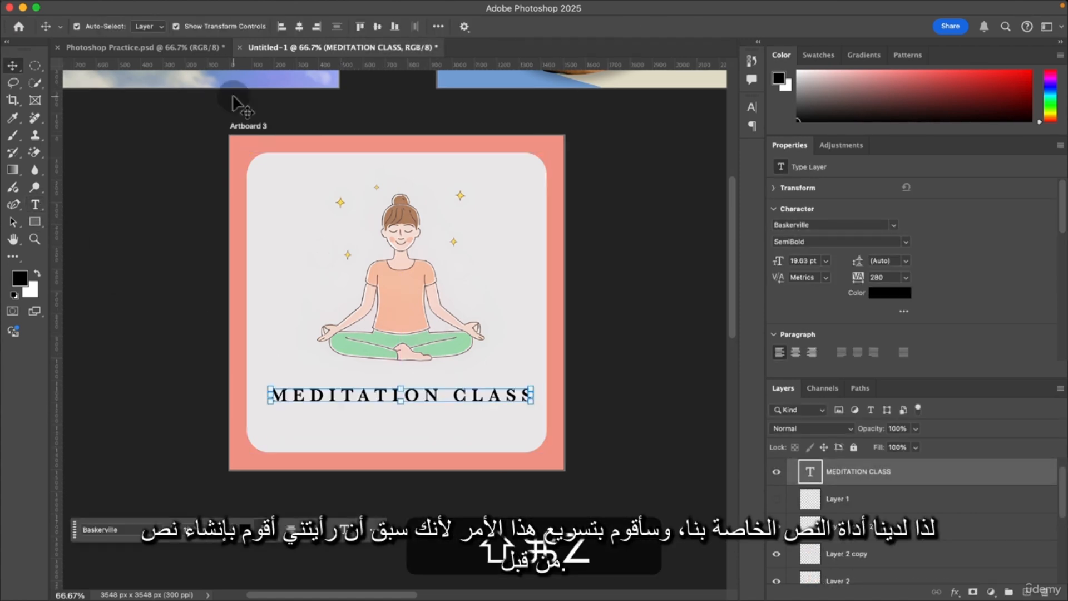
# Duplicate the title just below itself and change the copy's text to "more information:" in sentence-style lowercase.
pyautogui.keyDown('alt'); pyautogui.moveTo(401, 395); pyautogui.dragTo(401, 422); pyautogui.keyUp('alt')
pyautogui.doubleClick(422, 420)
pyautogui.write('MORE Imore information:')
# Add "WEBSITE" centred below "more information:" in 15.78 pt Open Sans Bold with 180 tracking.
pyautogui.click(752, 107)
pyautogui.click(729, 126)
pyautogui.click(701, 117)
pyautogui.write('WEBSITE')
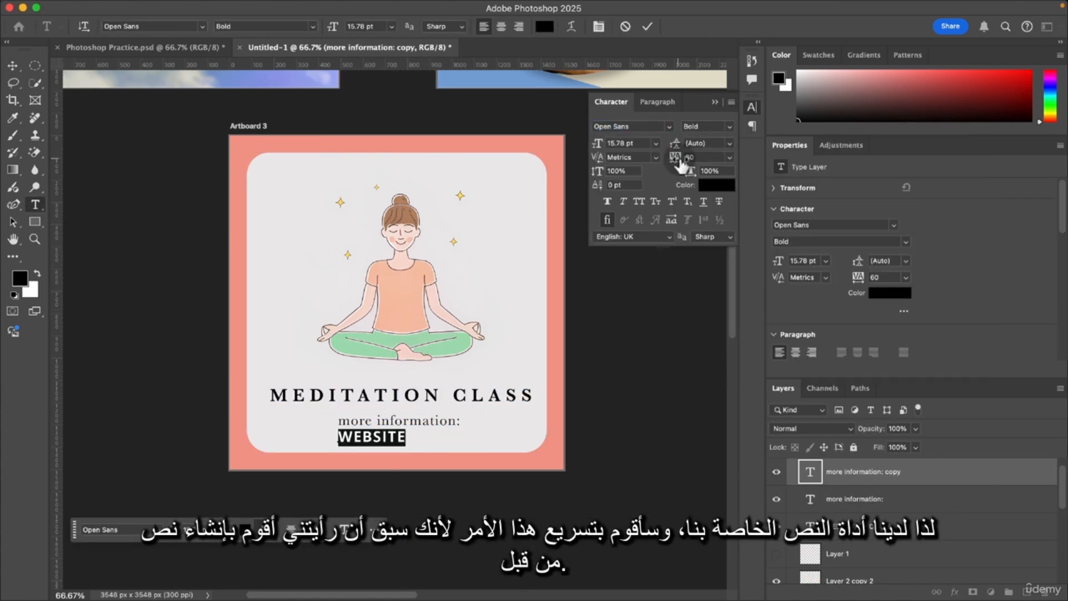
pyautogui.moveTo(680, 162); pyautogui.dragTo(690, 163)
pyautogui.click(13, 66)
pyautogui.moveTo(372, 437); pyautogui.dragTo(397, 434)
# Colour the title and "more information:" text brown and the "WEBSITE" text dark green.
pyautogui.click(412, 415)
pyautogui.click(716, 185)
pyautogui.click(731, 74)
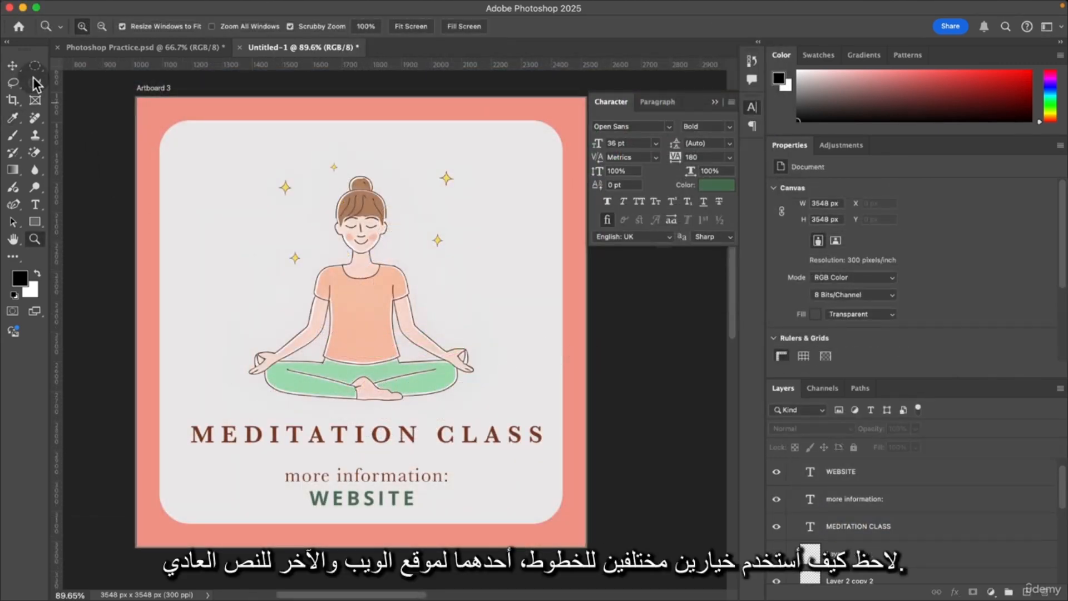
# Compare the fonts used for the "MEDITATION CLASS" title and the "WEBSITE" text.
pyautogui.click(13, 66)
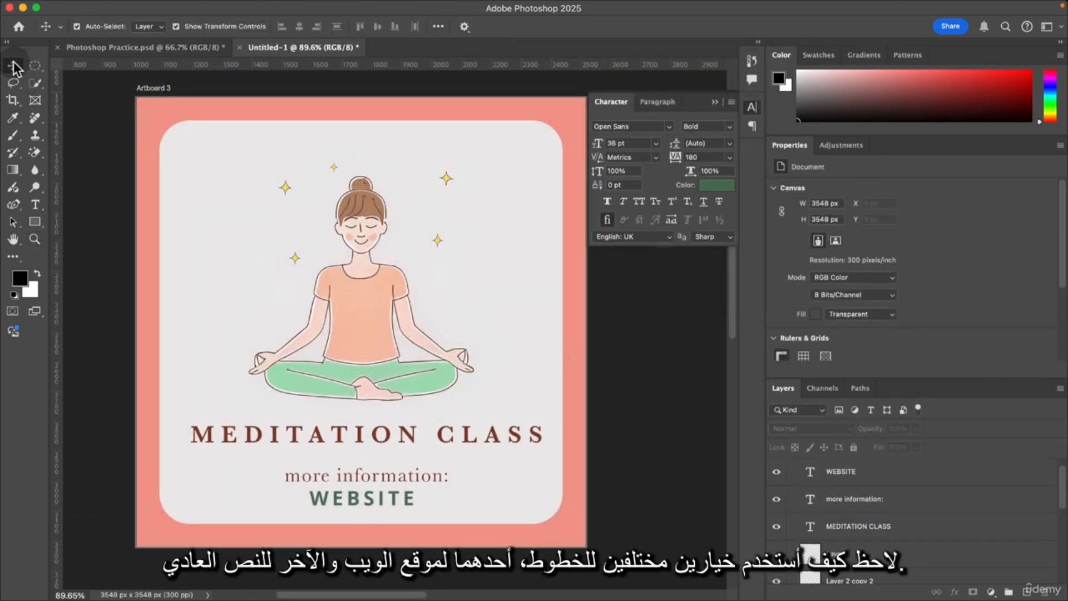
pyautogui.click(371, 501)
pyautogui.click(356, 439)
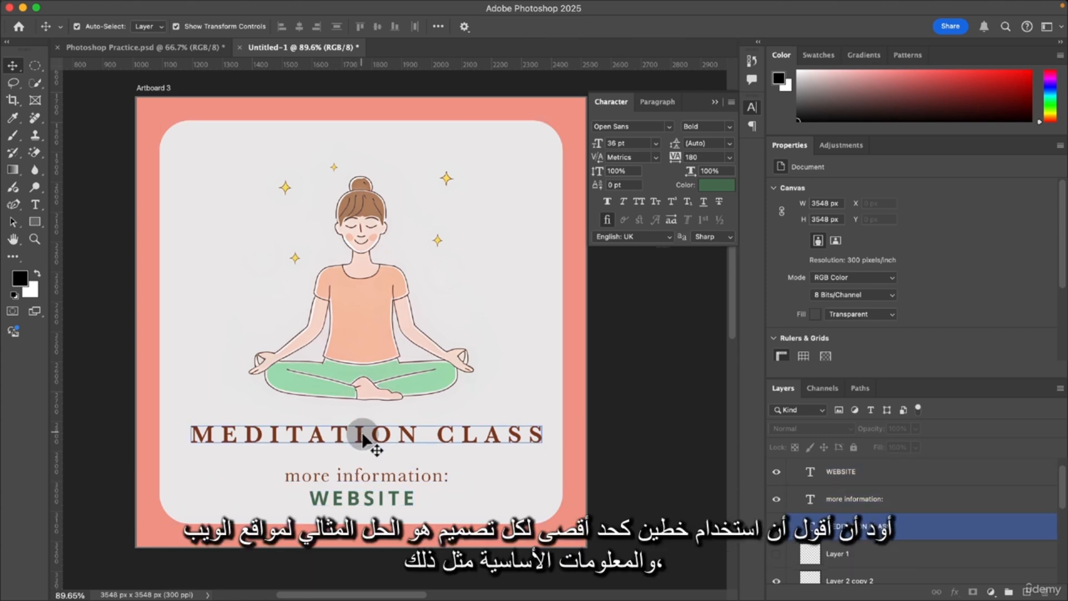
pyautogui.click(392, 501)
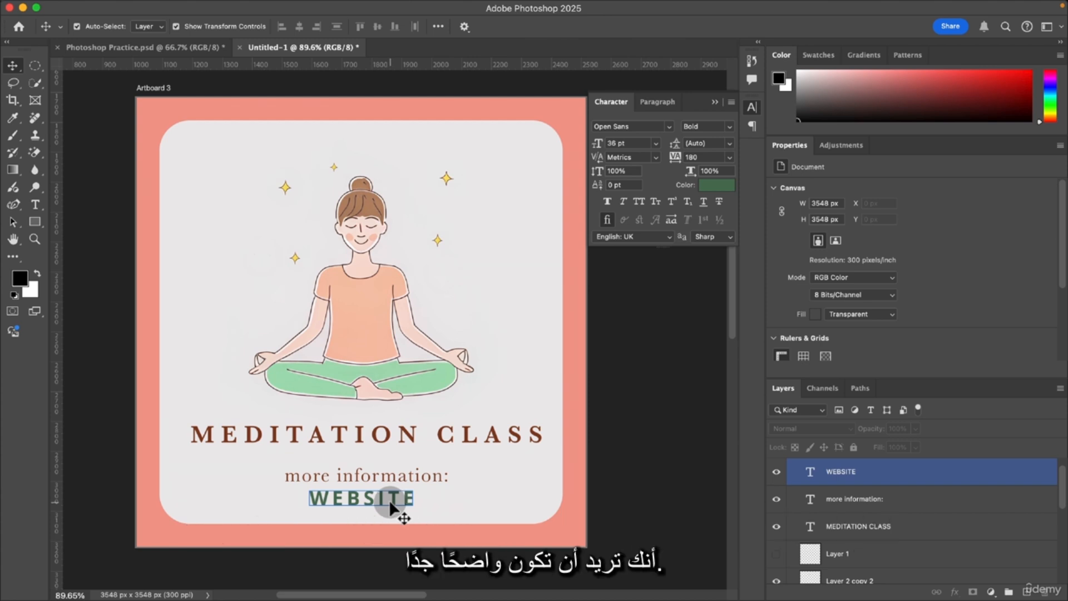
pyautogui.doubleClick(354, 501)
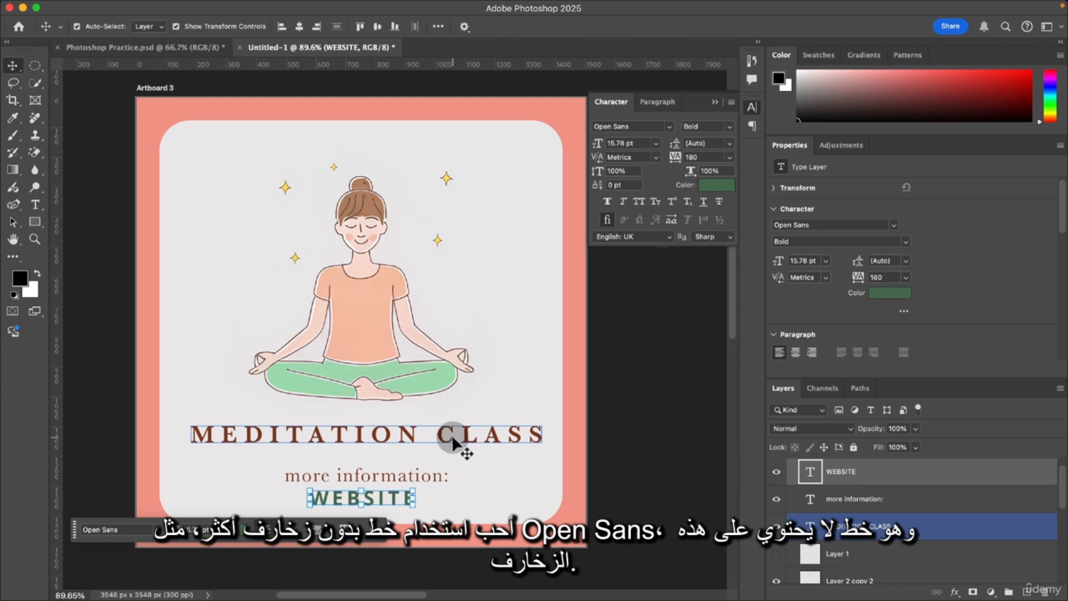
pyautogui.click(91, 210)
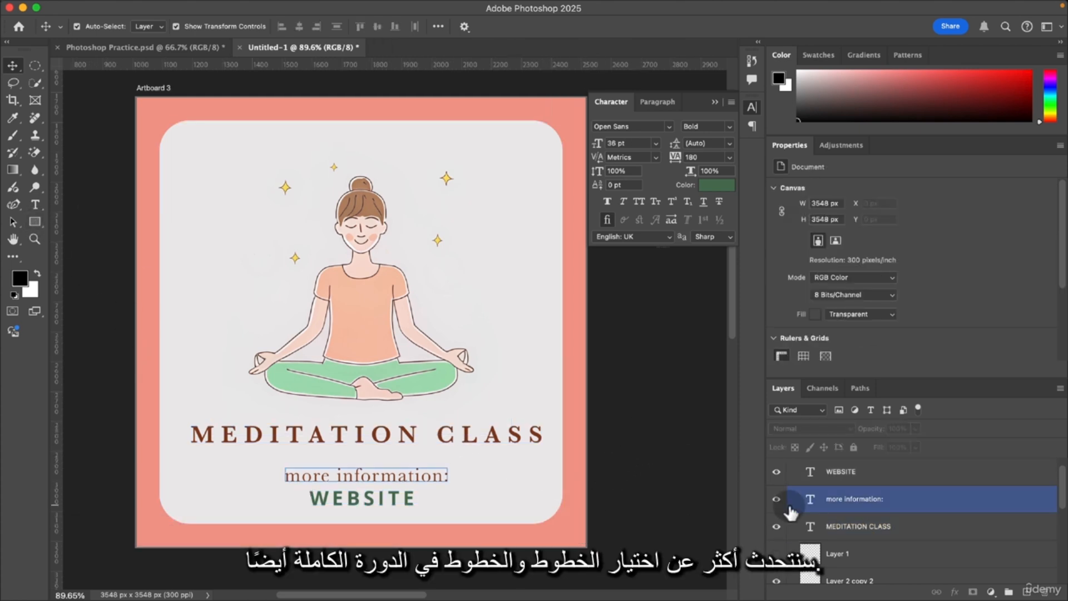
# Check the divider in Photoshop Practice.psd, and draw a similar horizontal 1 px line about 987 px long below the Untitled-1 title.
pyautogui.click(125, 46)
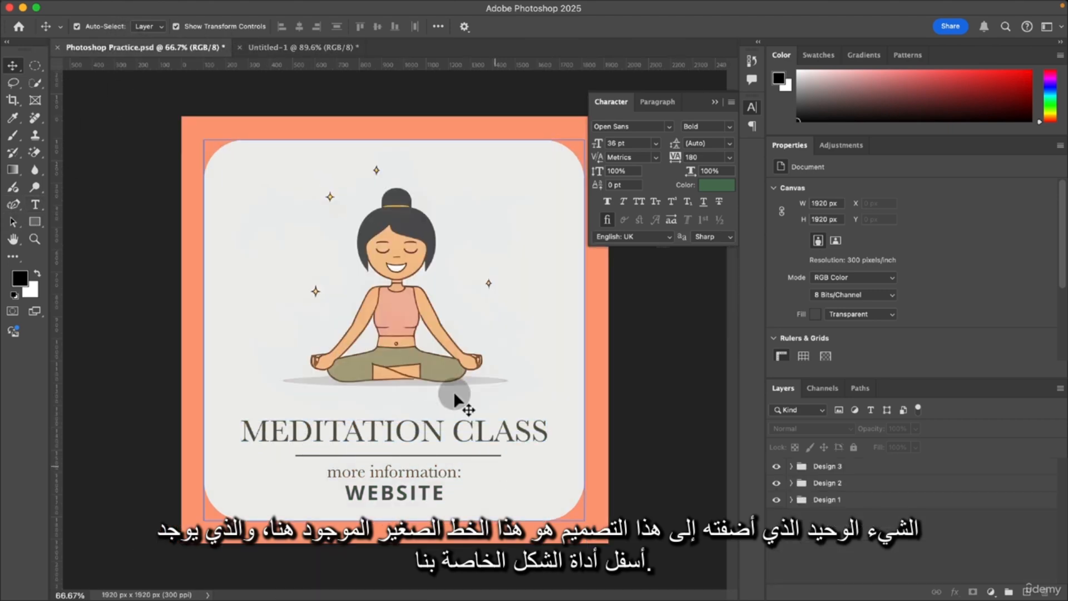
pyautogui.click(264, 47)
pyautogui.click(35, 221)
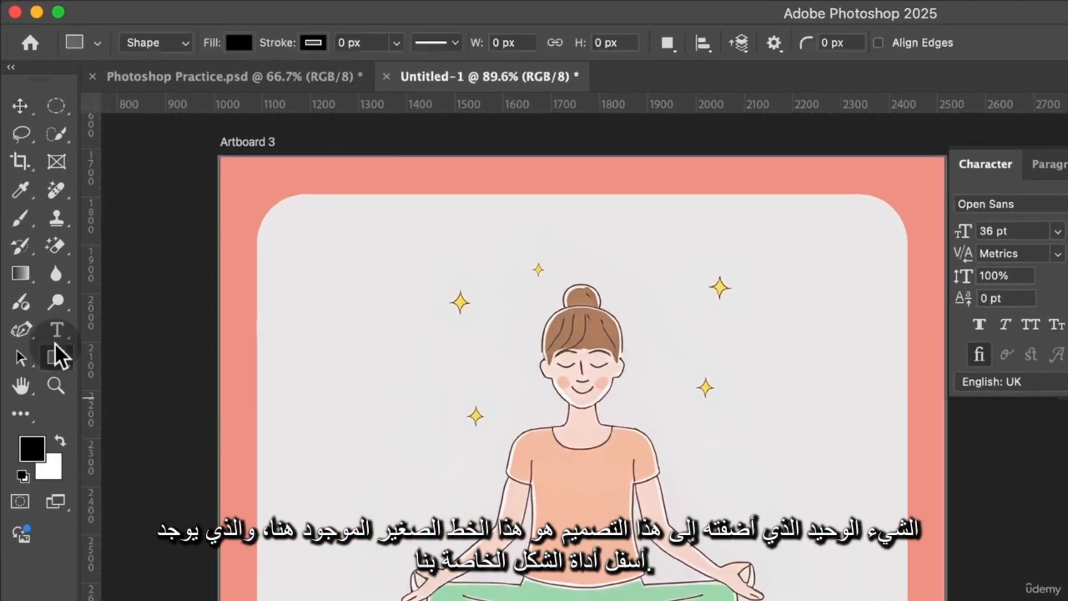
pyautogui.rightClick(54, 343)
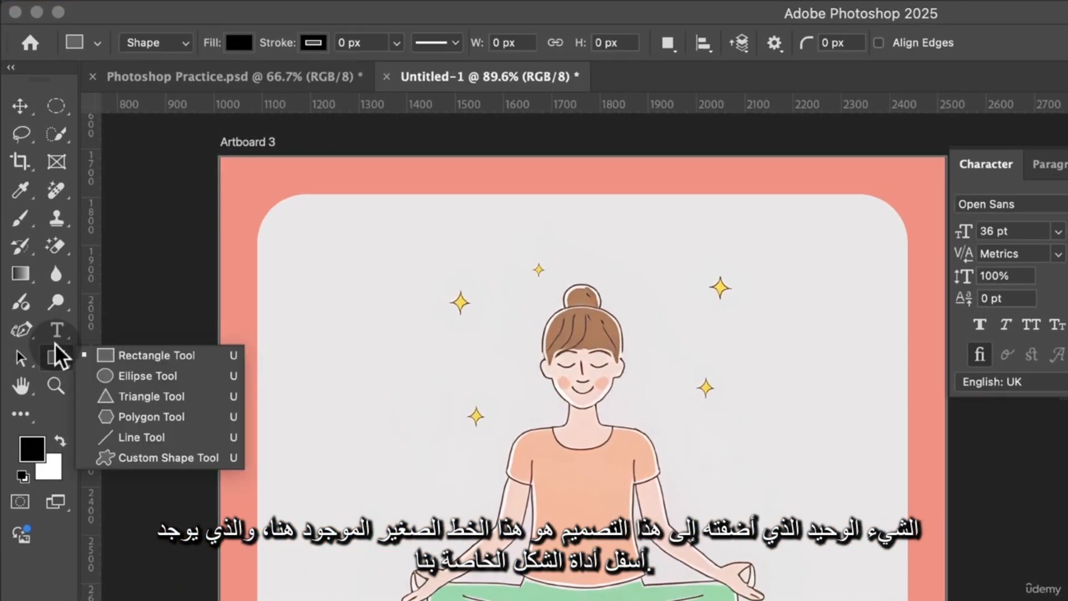
pyautogui.click(134, 432)
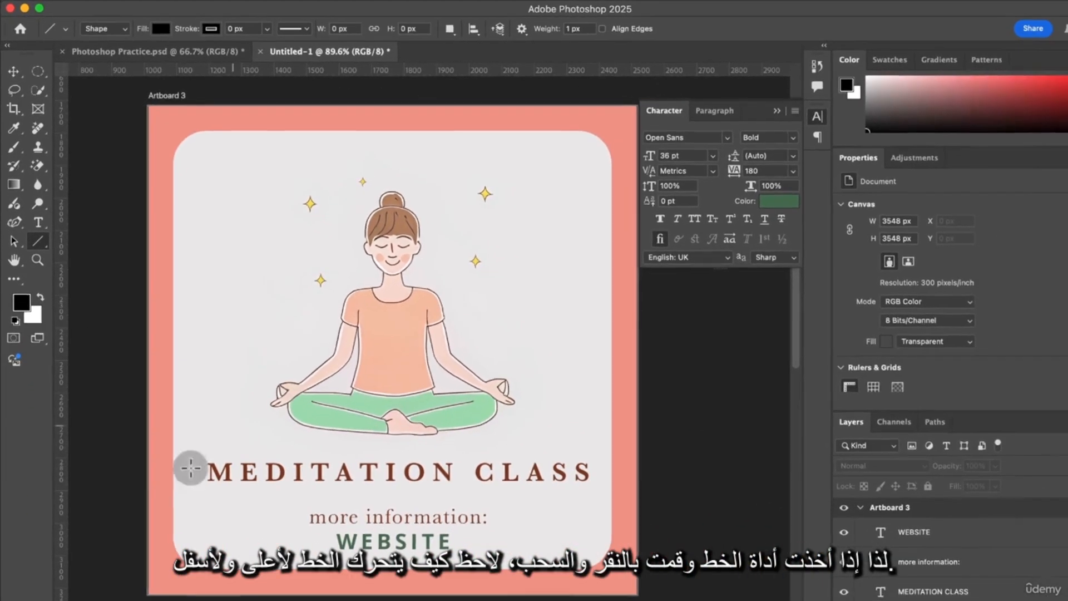
pyautogui.moveTo(308, 576); pyautogui.dragTo(582, 573)
pyautogui.moveTo(505, 498); pyautogui.dragTo(563, 494)
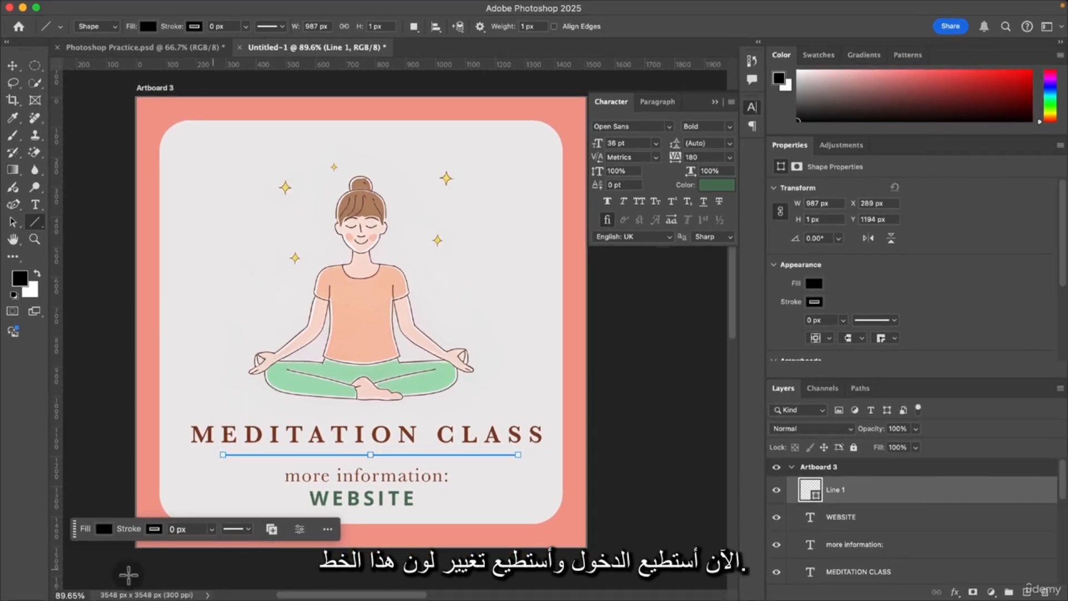
# Delete the thin 1 px line below the title.
pyautogui.click(12, 65)
pyautogui.click(475, 380)
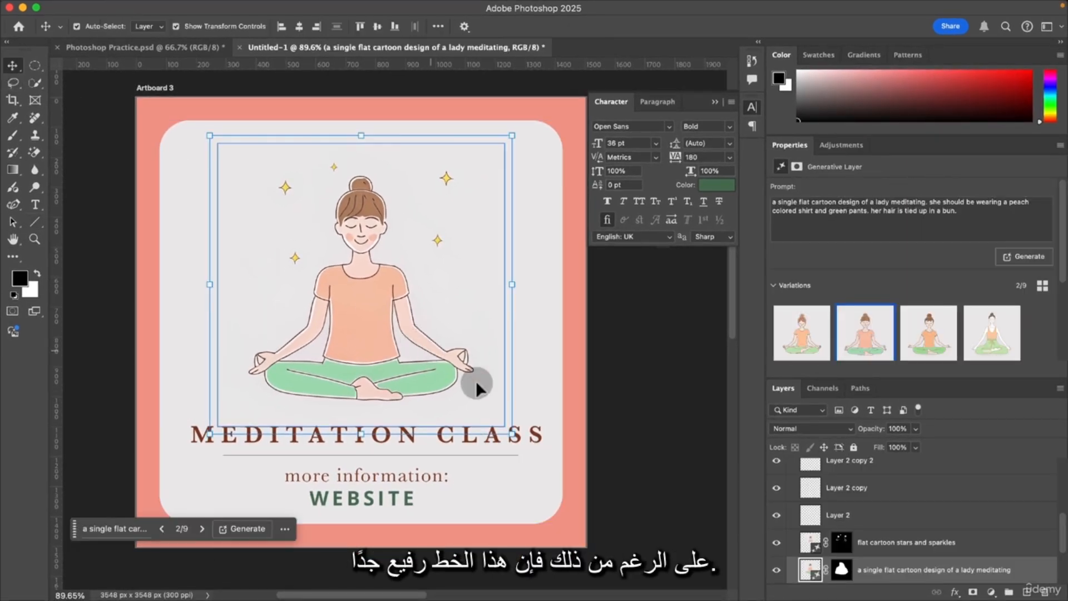
pyautogui.click(499, 453)
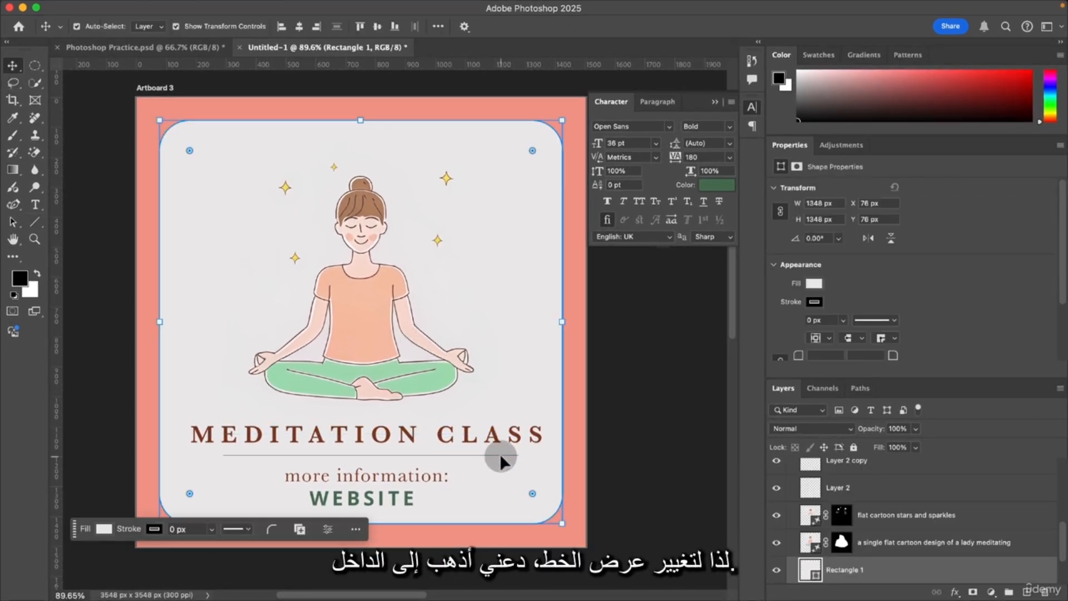
pyautogui.click(633, 455)
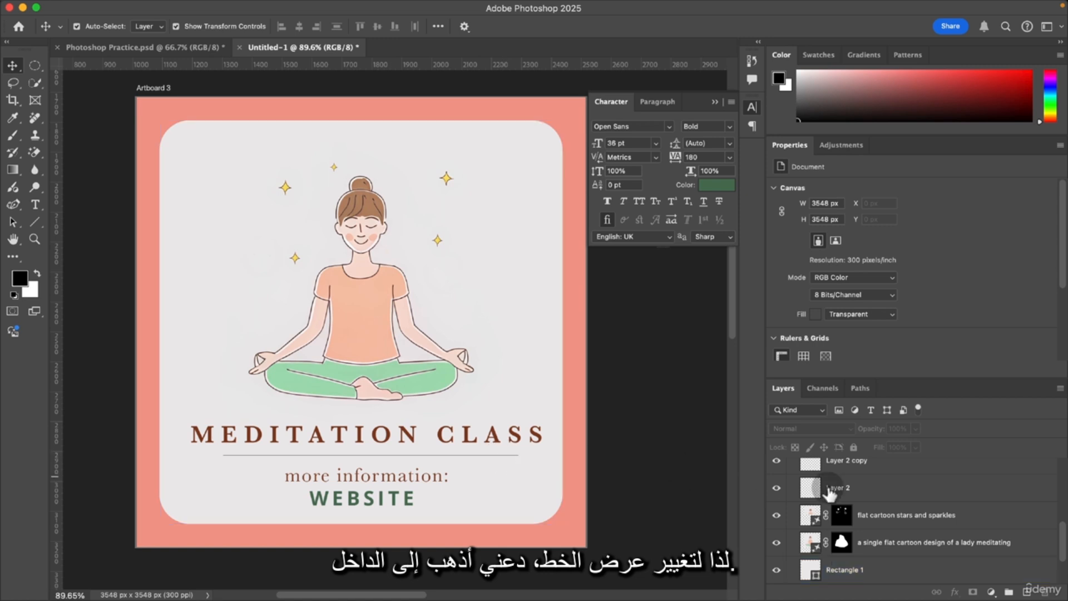
pyautogui.moveTo(1064, 540); pyautogui.dragTo(55, 509)
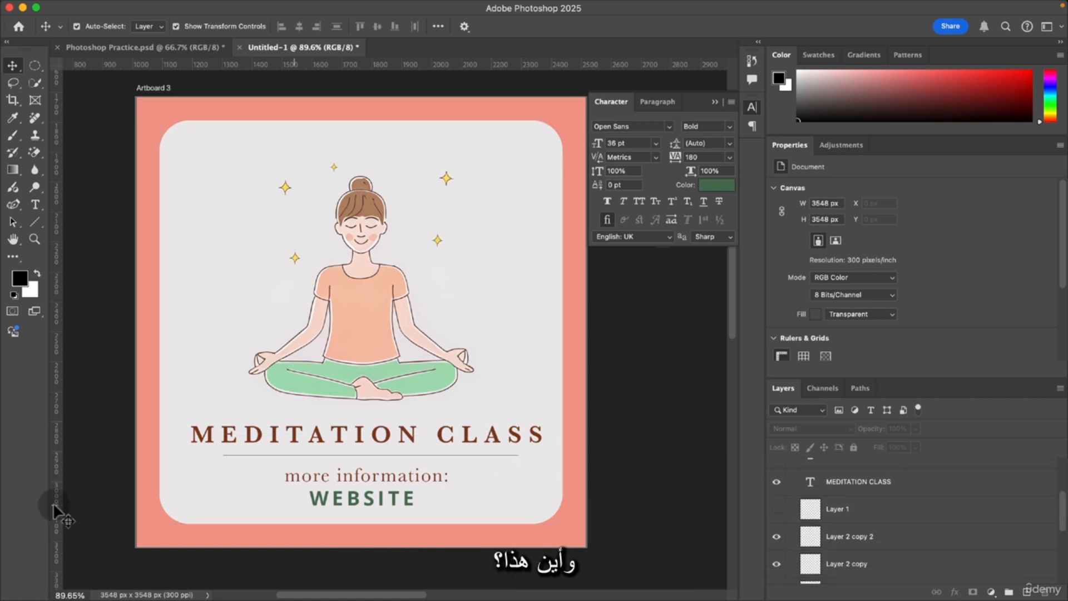
pyautogui.click(251, 453)
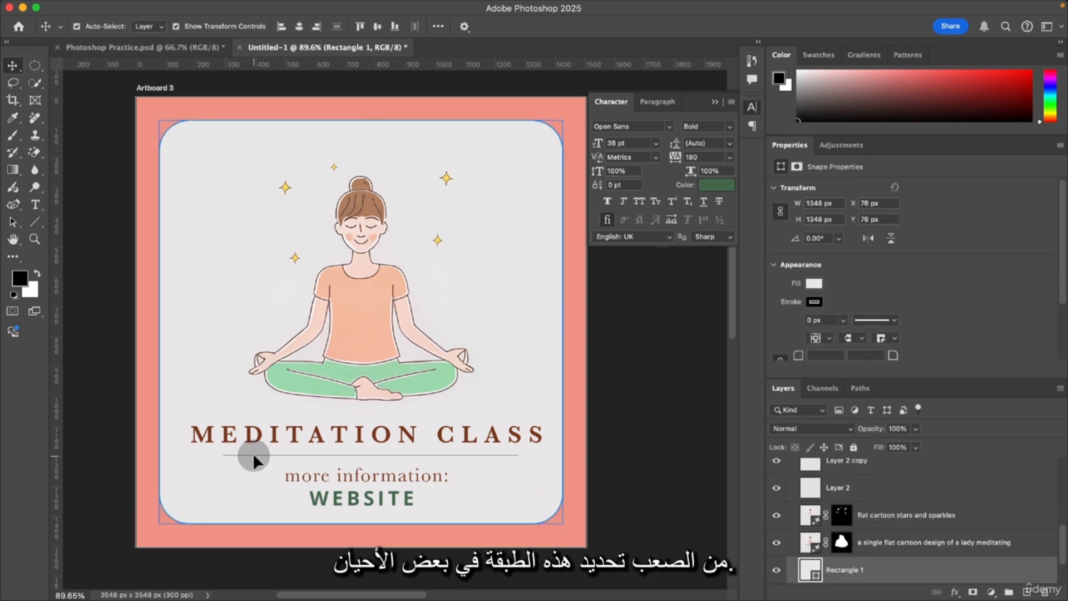
pyautogui.click(895, 485)
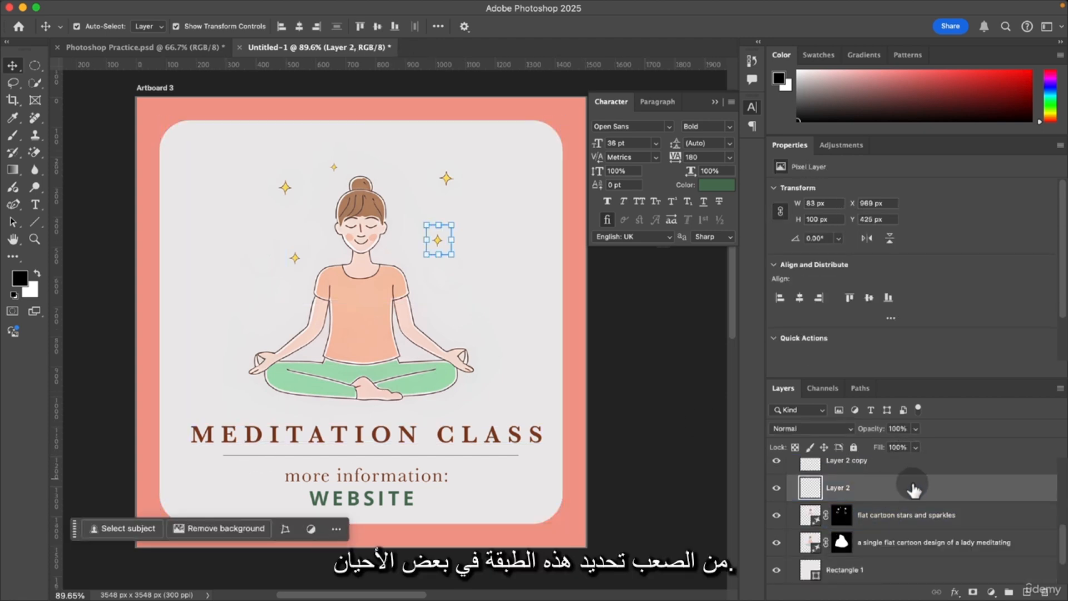
pyautogui.click(876, 466)
pyautogui.scroll(10, 862, 474)
pyautogui.click(861, 489)
pyautogui.press('BackSpace')
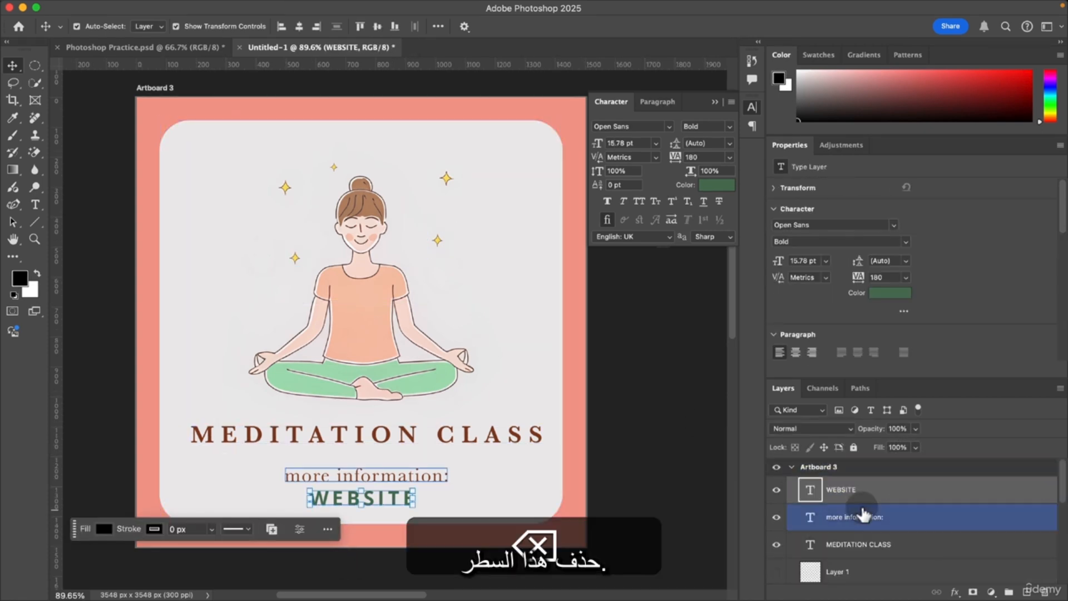
# Draw a horizontal 3 px line about 1042 px long between the title and "more information:", and centre it horizontally on the artboard.
pyautogui.click(35, 221)
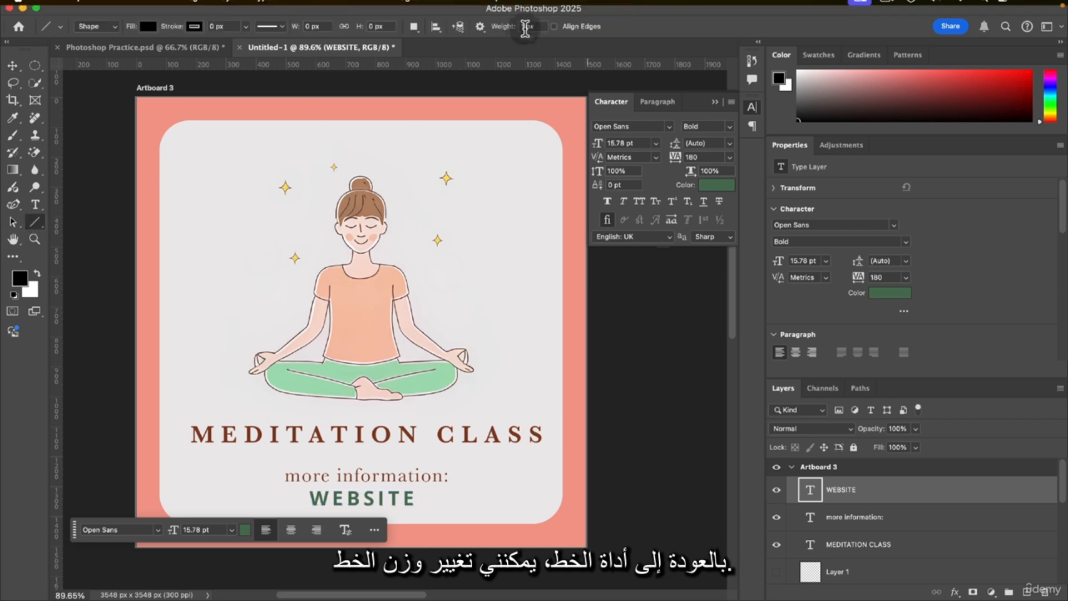
pyautogui.write('3')
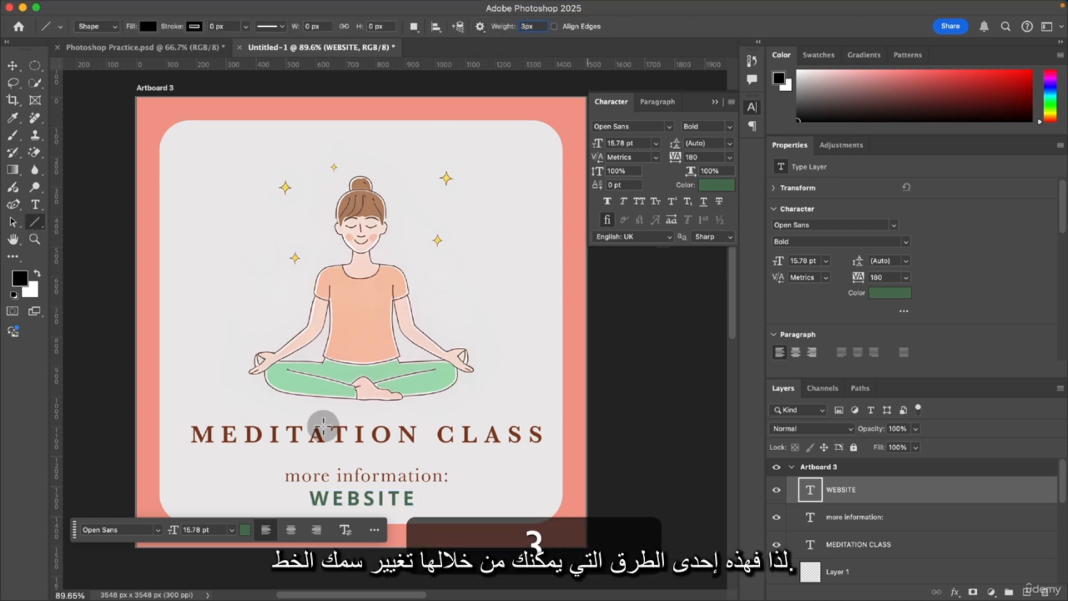
pyautogui.moveTo(209, 459)
pyautogui.mouseDown()
pyautogui.moveTo(412, 439)
pyautogui.moveTo(515, 458)
pyautogui.mouseUp()
pyautogui.press('v')
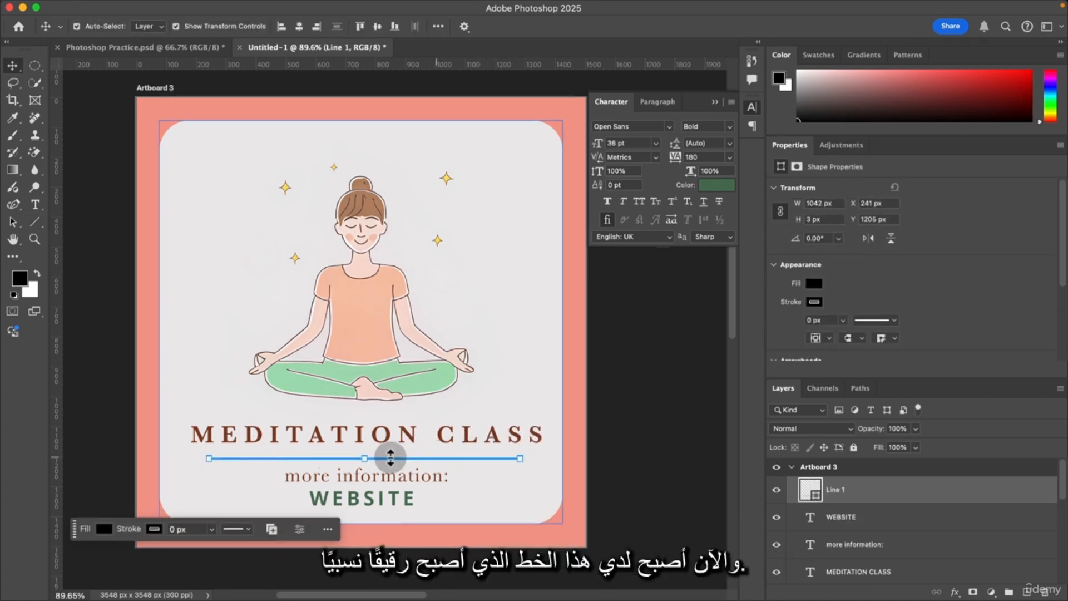
pyautogui.click(297, 26)
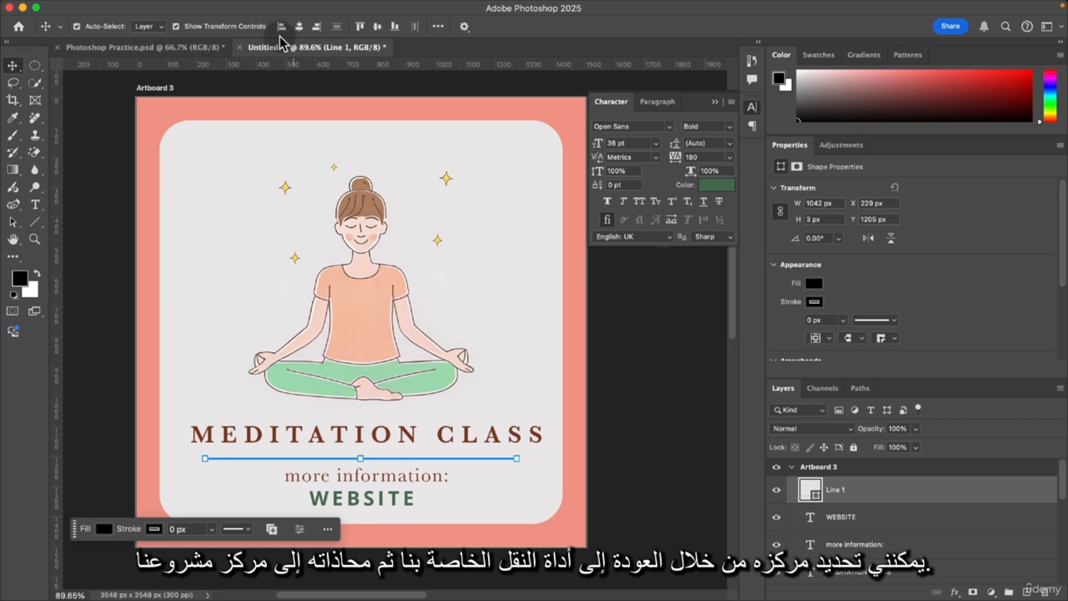
pyautogui.click(15, 67)
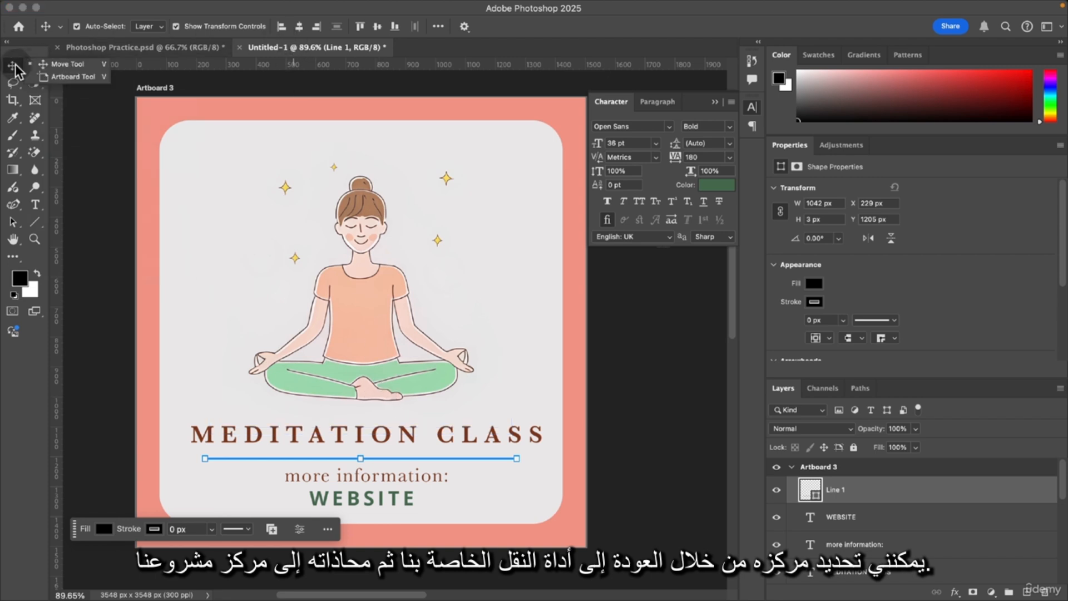
pyautogui.click(86, 64)
# Set the divider line's fill to the same dark green as the "WEBSITE" text.
pyautogui.press('z')
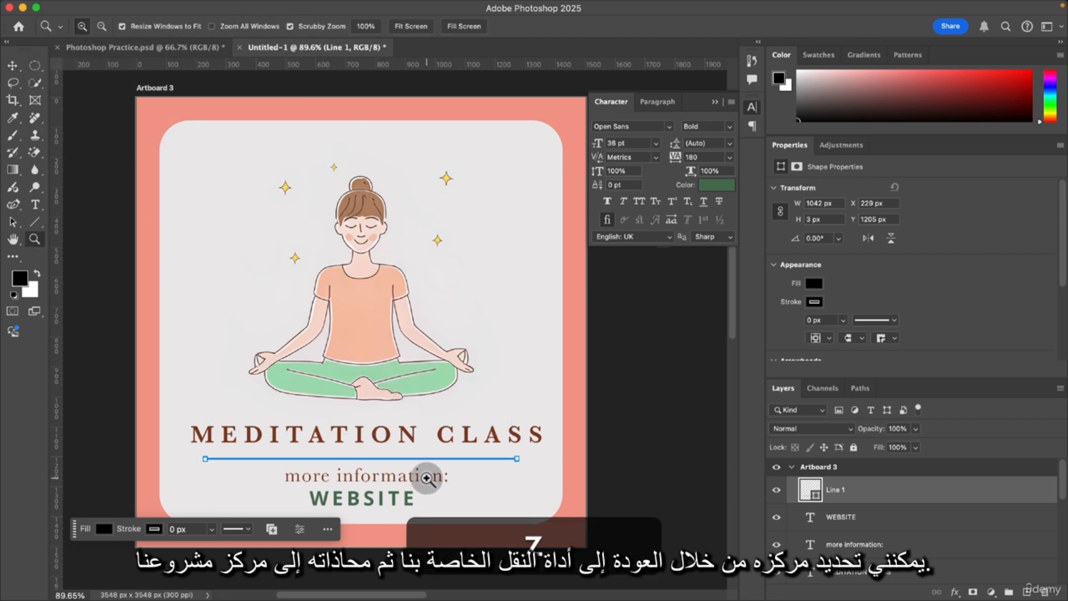
pyautogui.click(283, 478)
pyautogui.click(282, 479)
pyautogui.press('z')
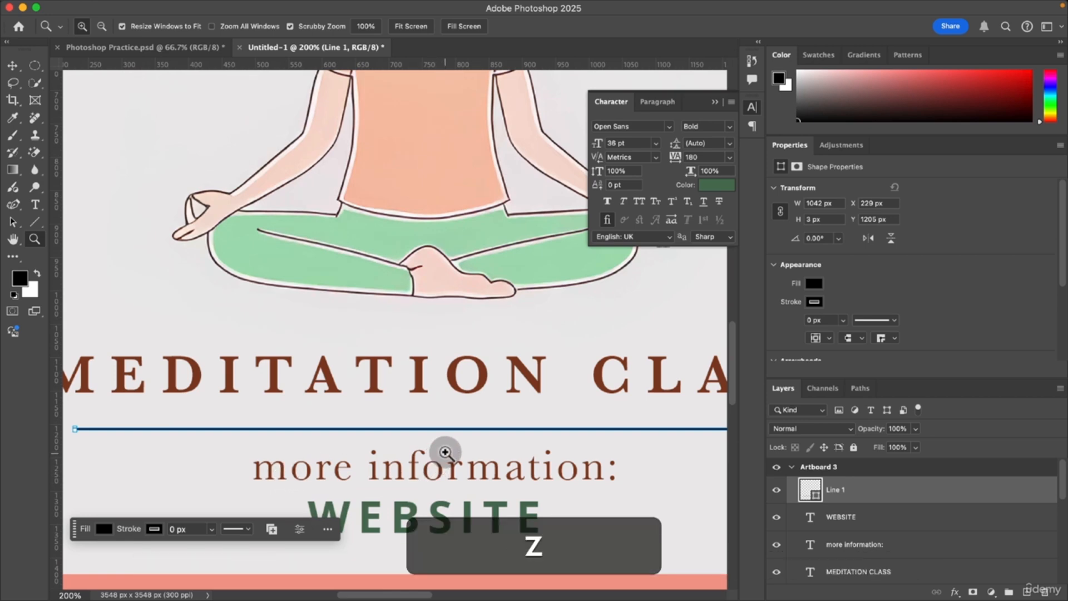
pyautogui.moveTo(444, 452); pyautogui.dragTo(417, 450)
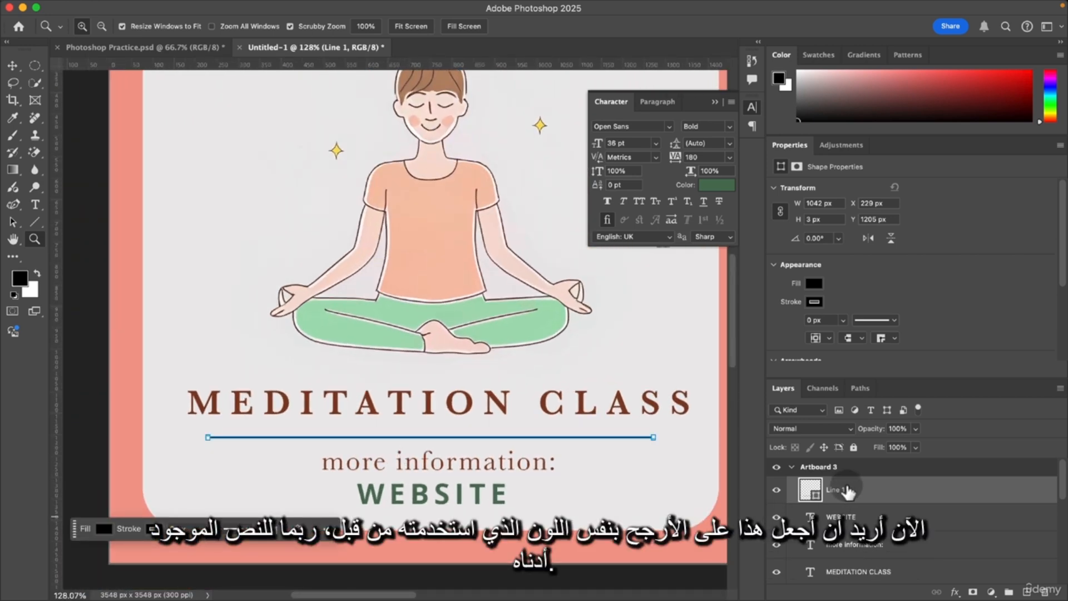
pyautogui.click(34, 220)
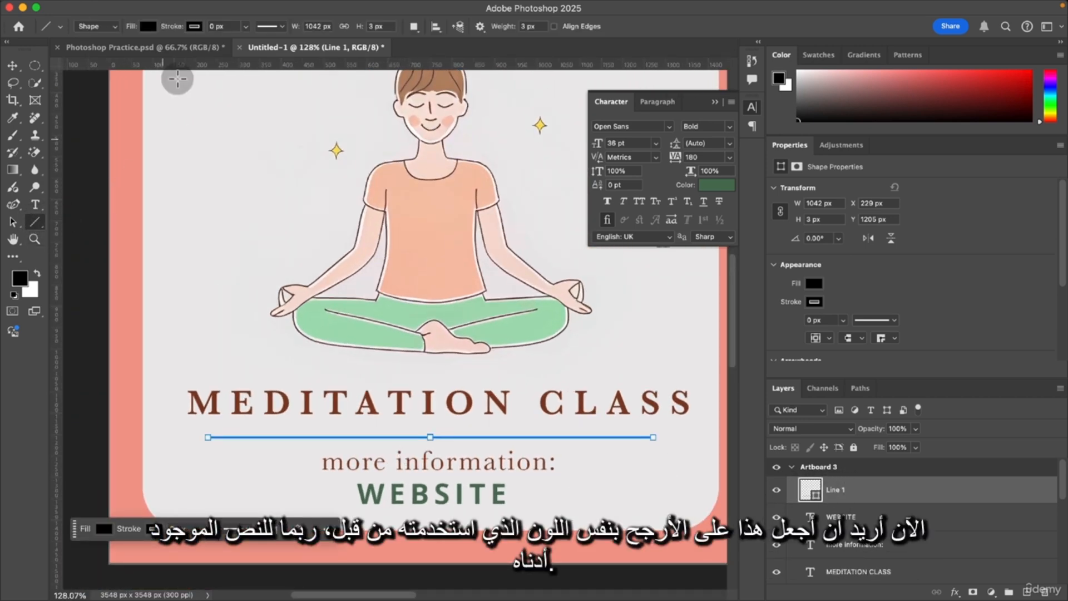
pyautogui.click(148, 26)
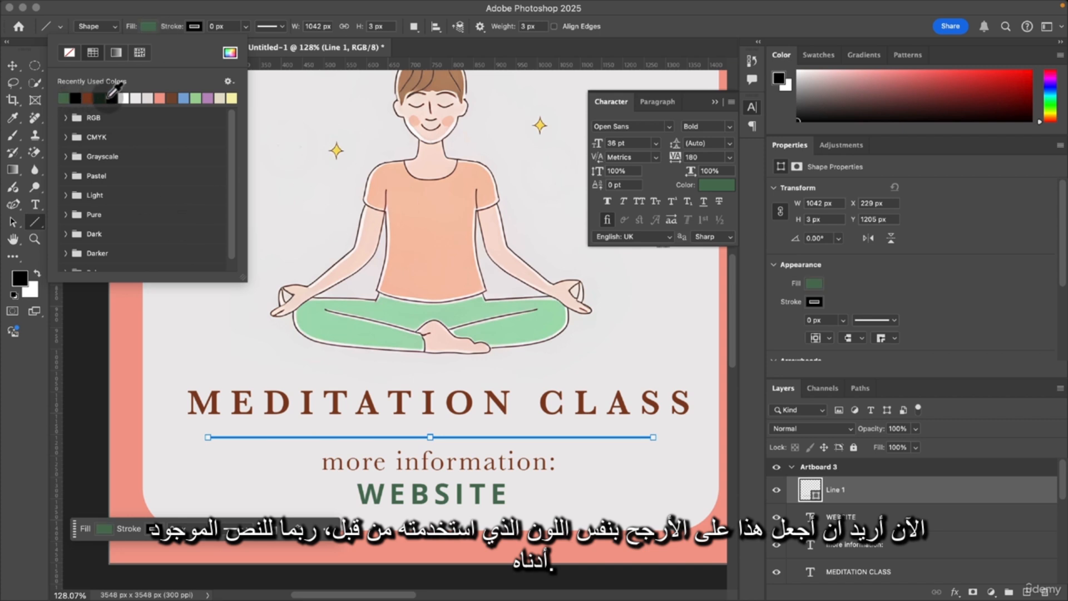
pyautogui.click(13, 65)
pyautogui.click(346, 219)
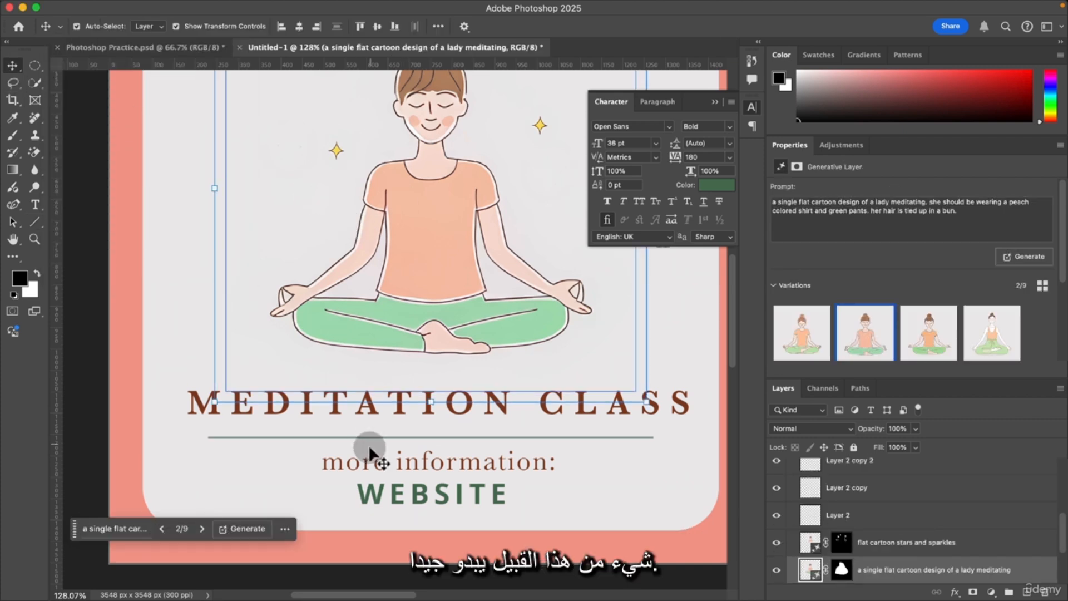
pyautogui.click(449, 438)
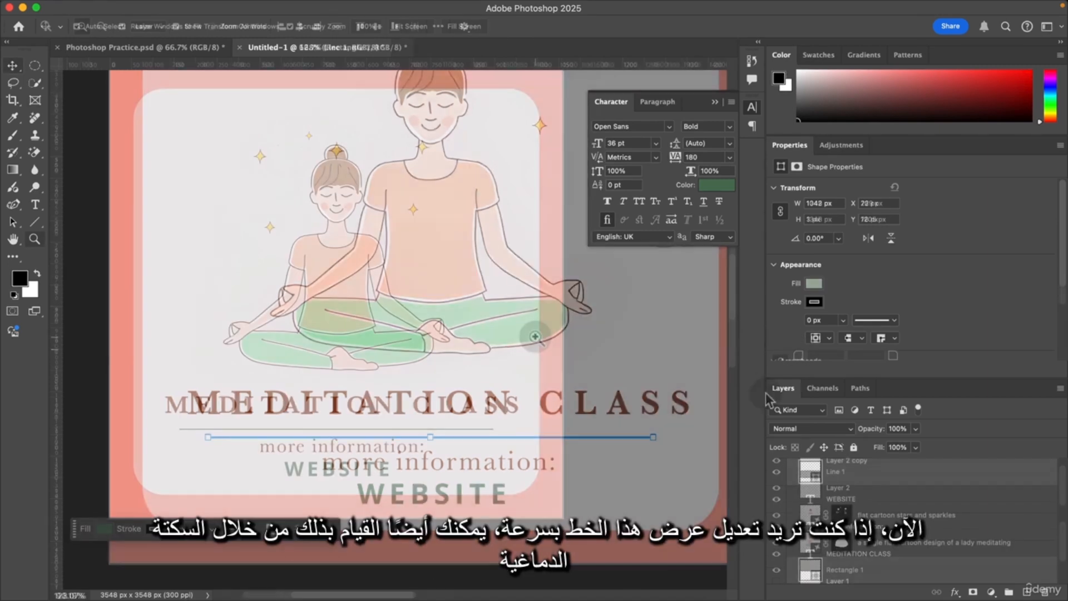
# Try a 10 px stroke on the divider line below the title of Artboard 3, and deselect it to check its thickness.
pyautogui.scroll(5, 1059, 528)
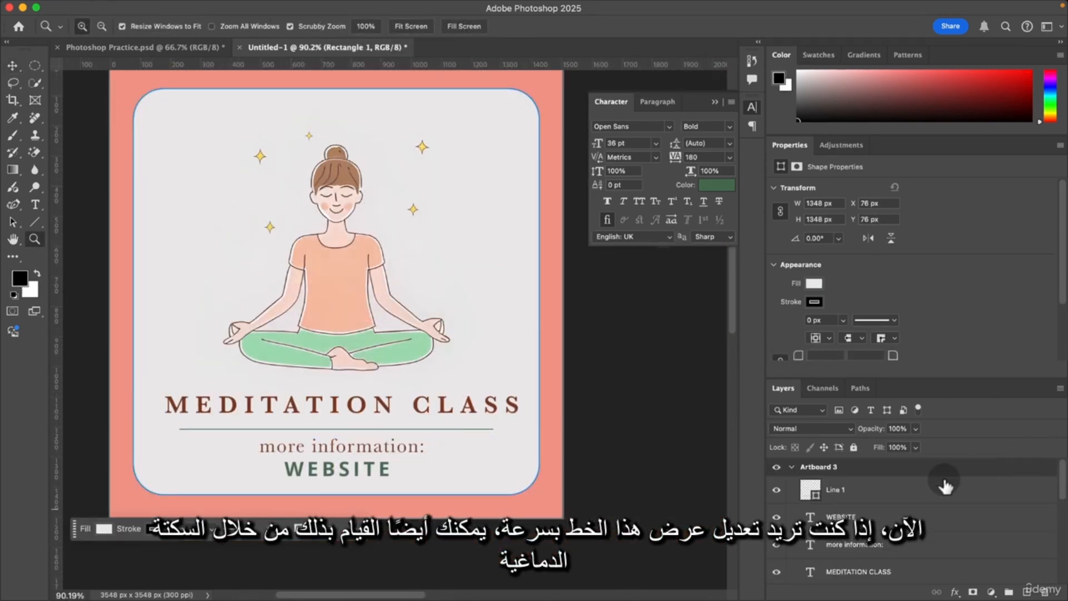
pyautogui.click(920, 488)
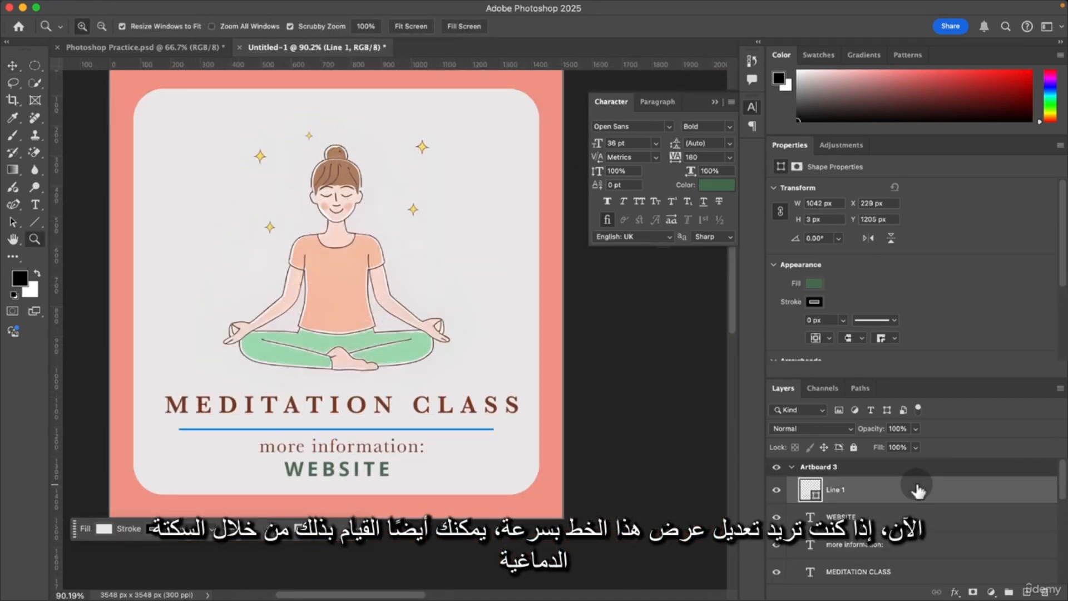
pyautogui.click(37, 223)
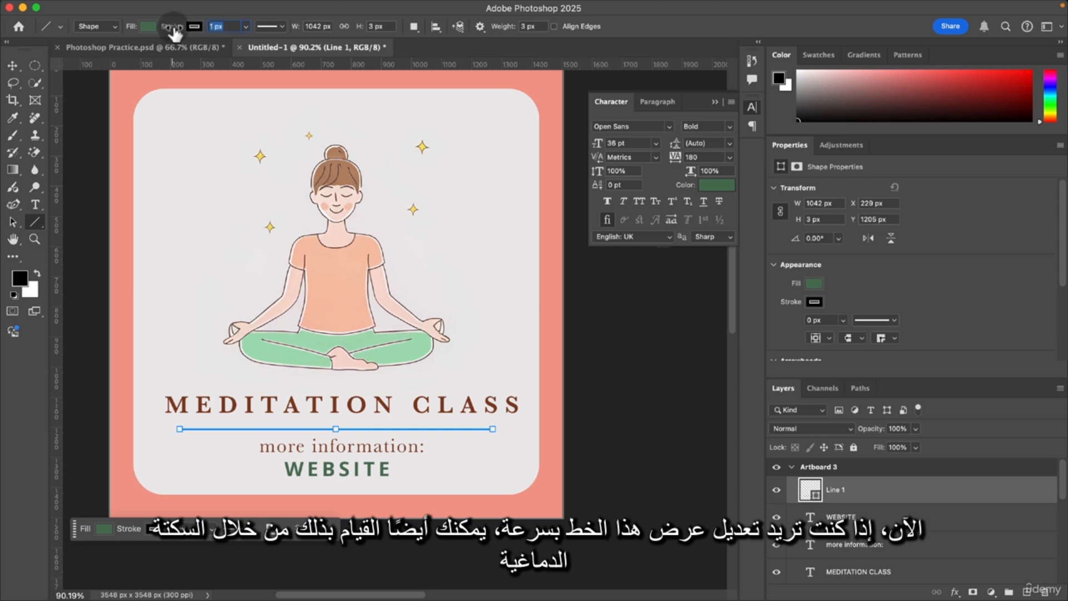
pyautogui.moveTo(174, 33); pyautogui.dragTo(179, 35)
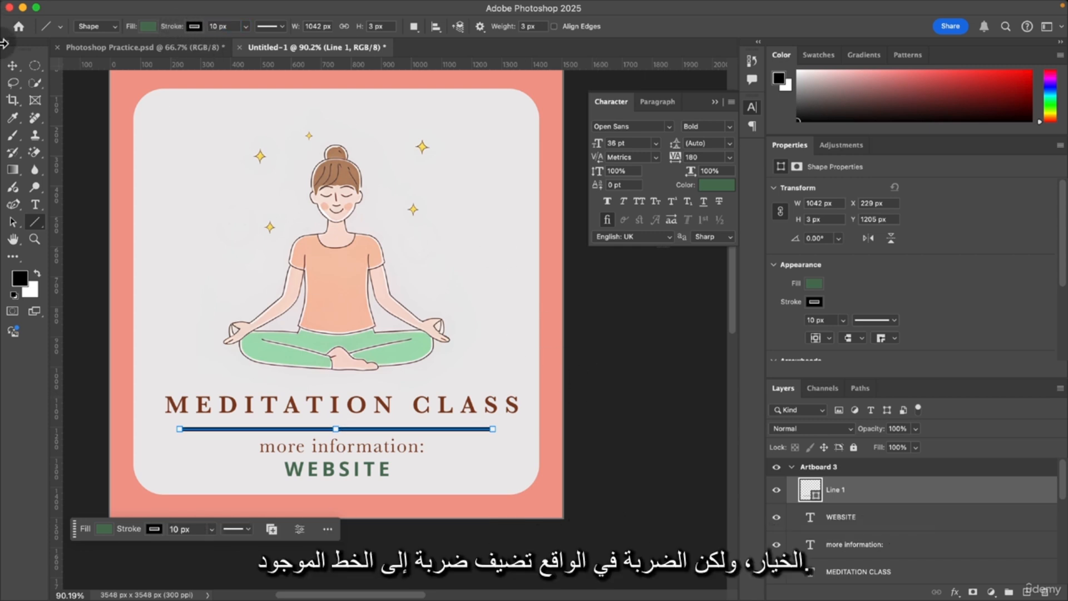
pyautogui.click(13, 65)
pyautogui.click(670, 327)
pyautogui.click(984, 471)
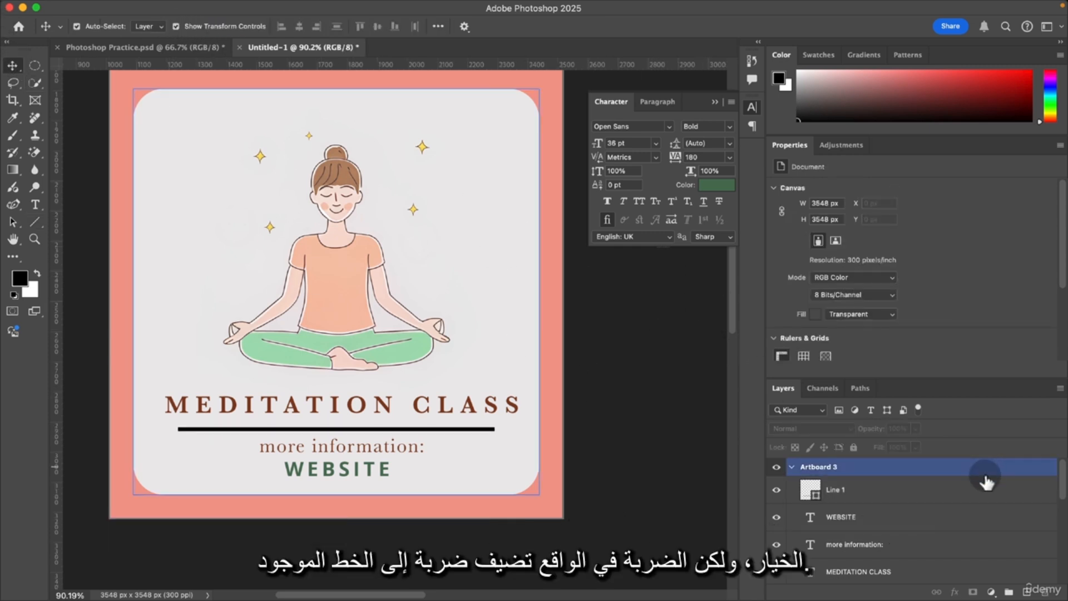
# Set the divider line's stroke to the same dark green as its fill and its stroke width to 8 px.
pyautogui.click(906, 490)
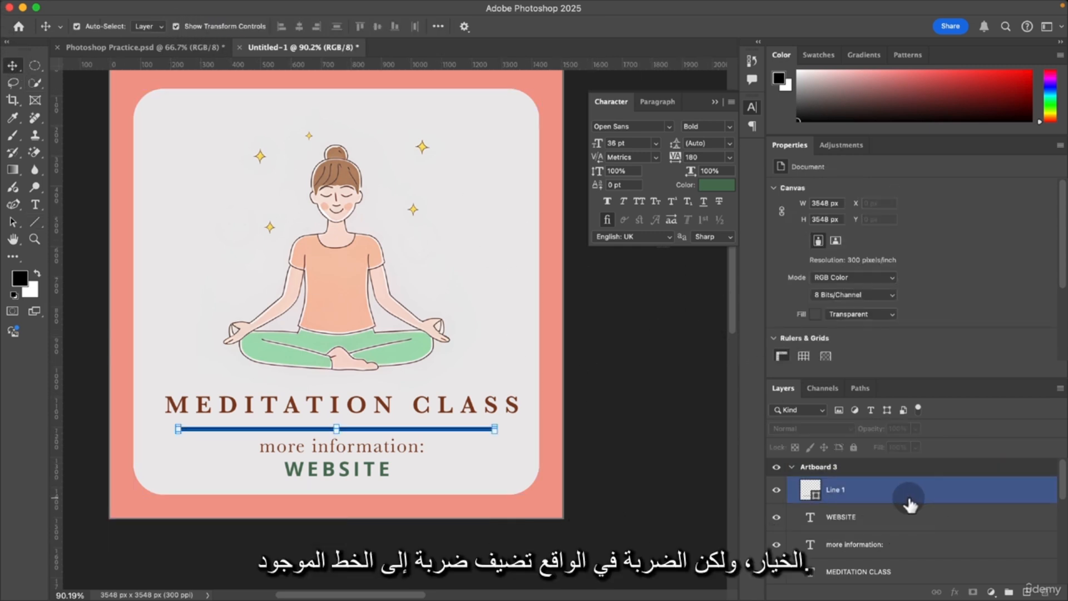
pyautogui.click(31, 222)
pyautogui.click(196, 27)
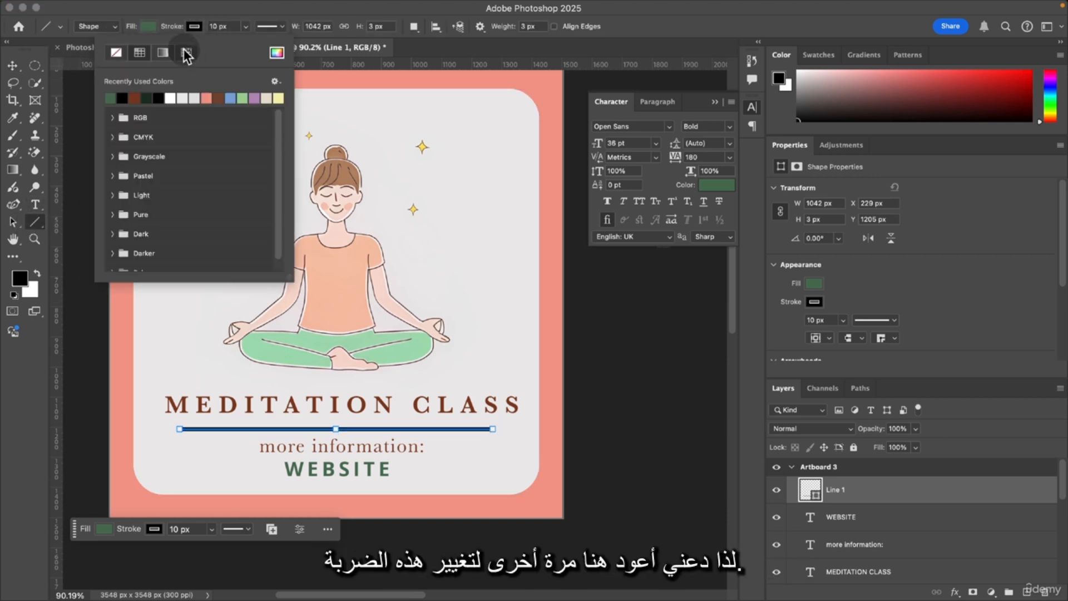
pyautogui.click(111, 98)
pyautogui.moveTo(173, 25); pyautogui.dragTo(172, 31)
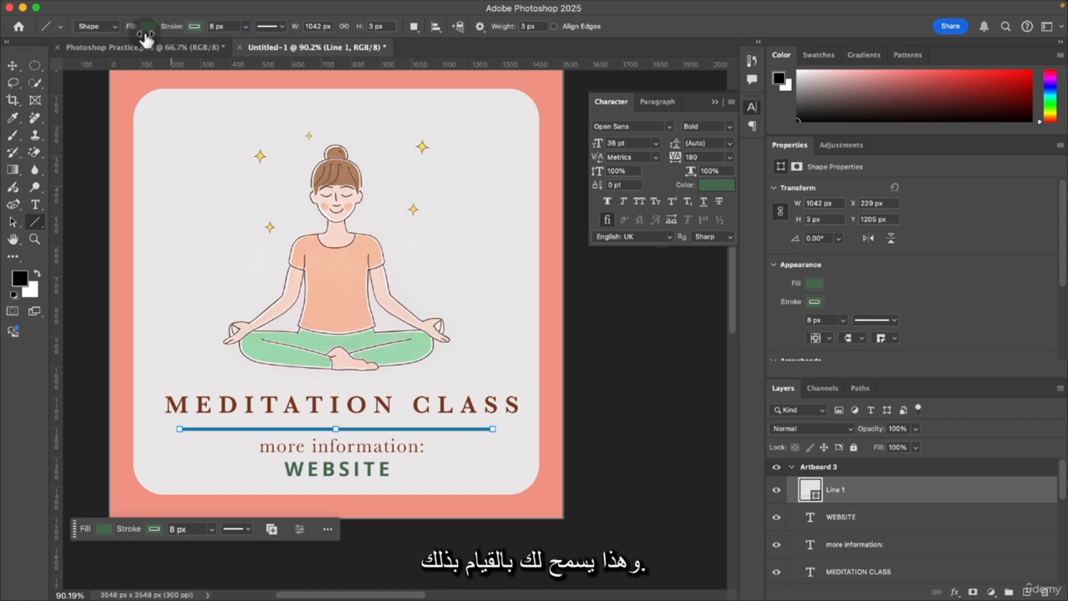
pyautogui.click(11, 69)
pyautogui.click(632, 383)
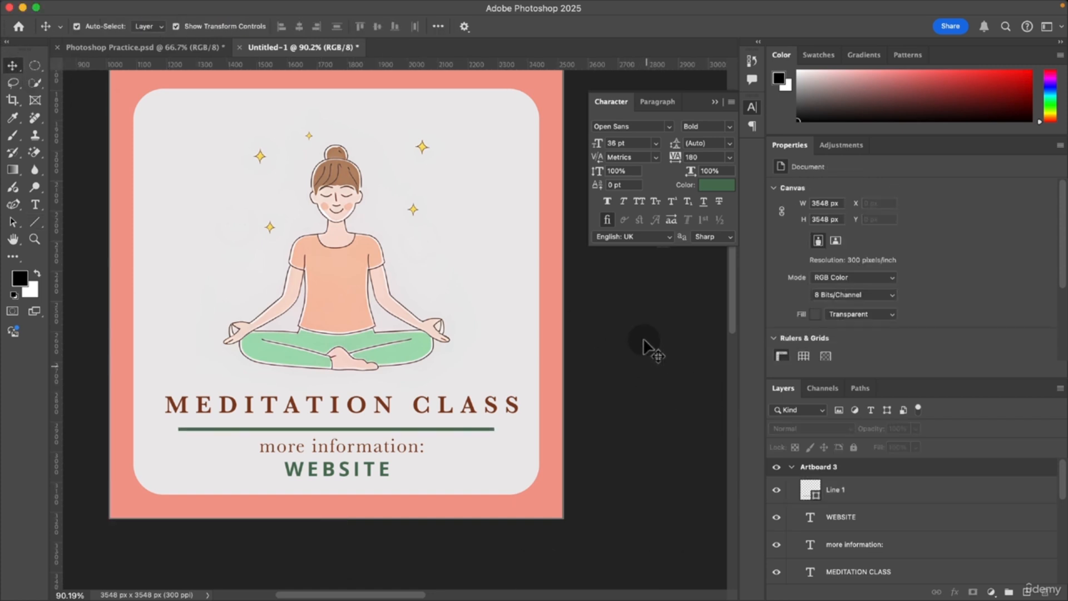
# Set the stroke width of the divider line below the title to 3 px.
pyautogui.click(225, 429)
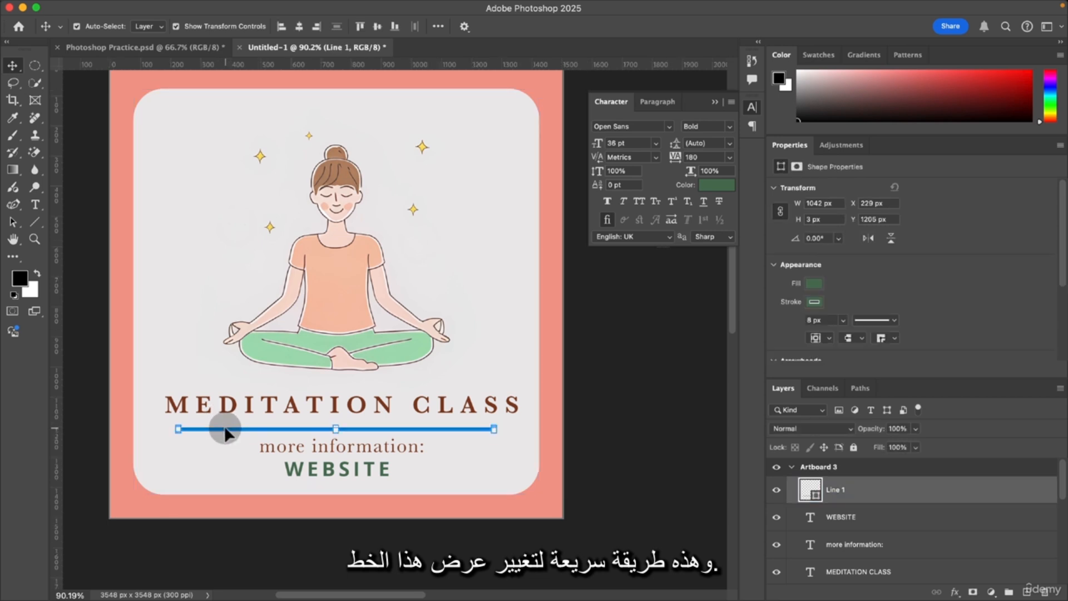
pyautogui.click(34, 225)
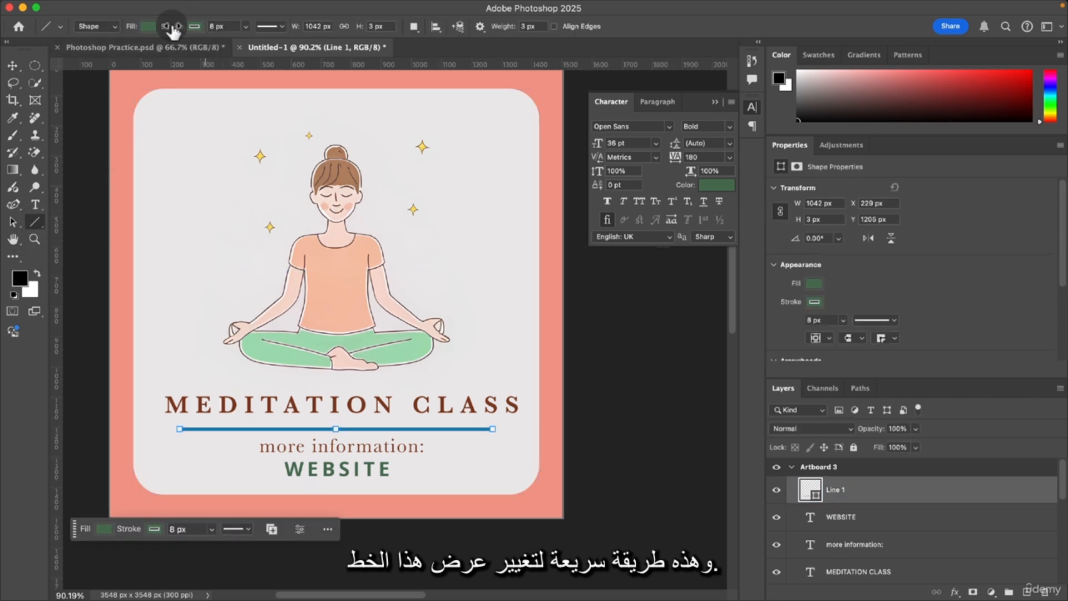
pyautogui.moveTo(174, 32); pyautogui.dragTo(172, 33)
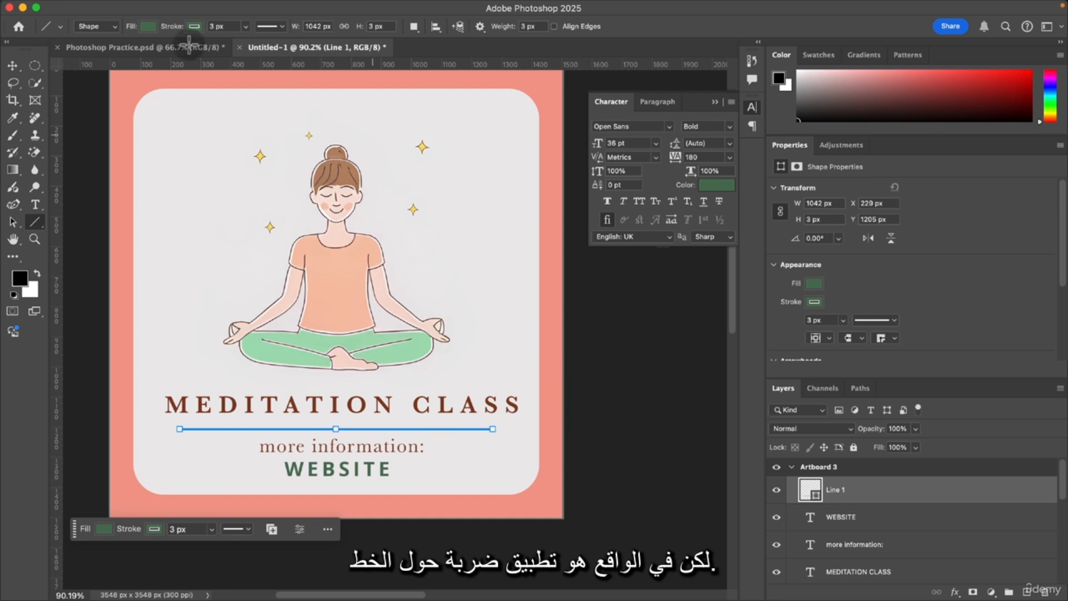
pyautogui.click(18, 68)
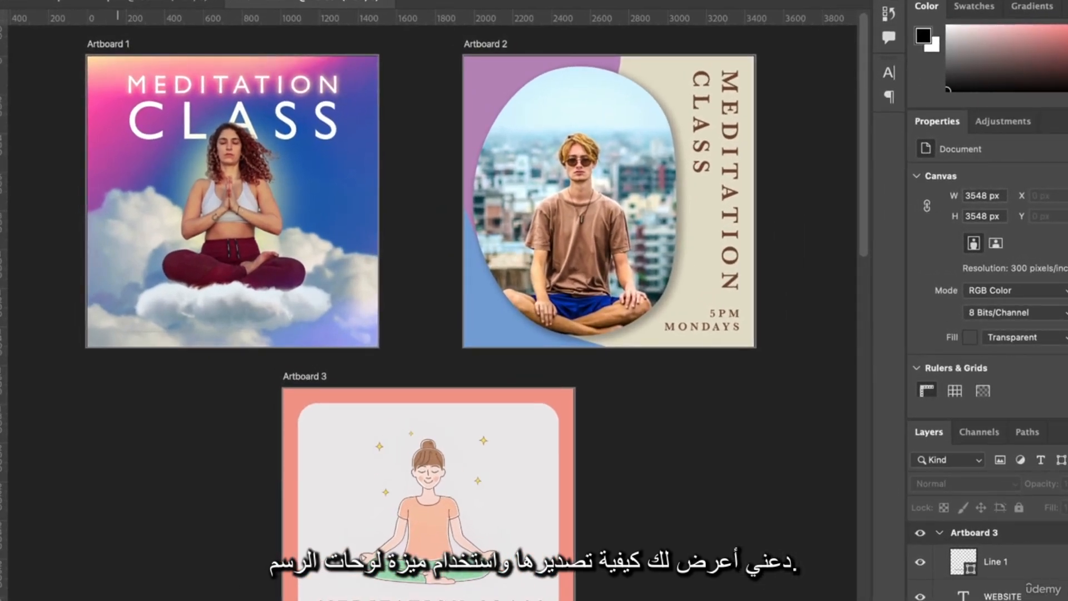
# Export all three artboards as 1500 x 1500 px JPG files at quality 6 into the Project Inspiration folder.
pyautogui.click(86, 0)
pyautogui.moveTo(157, 214)
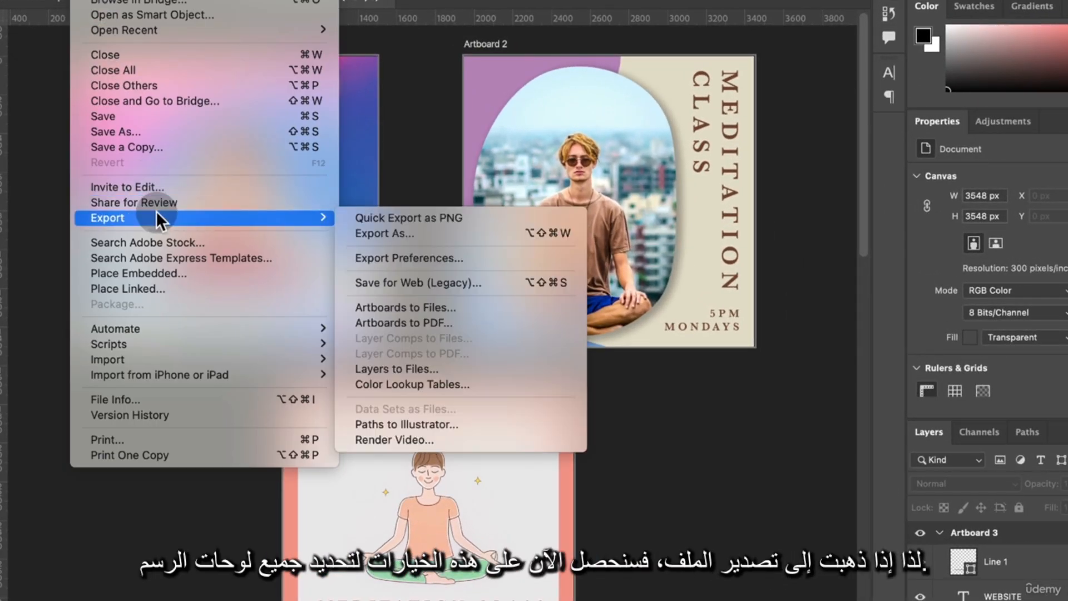
pyautogui.click(356, 233)
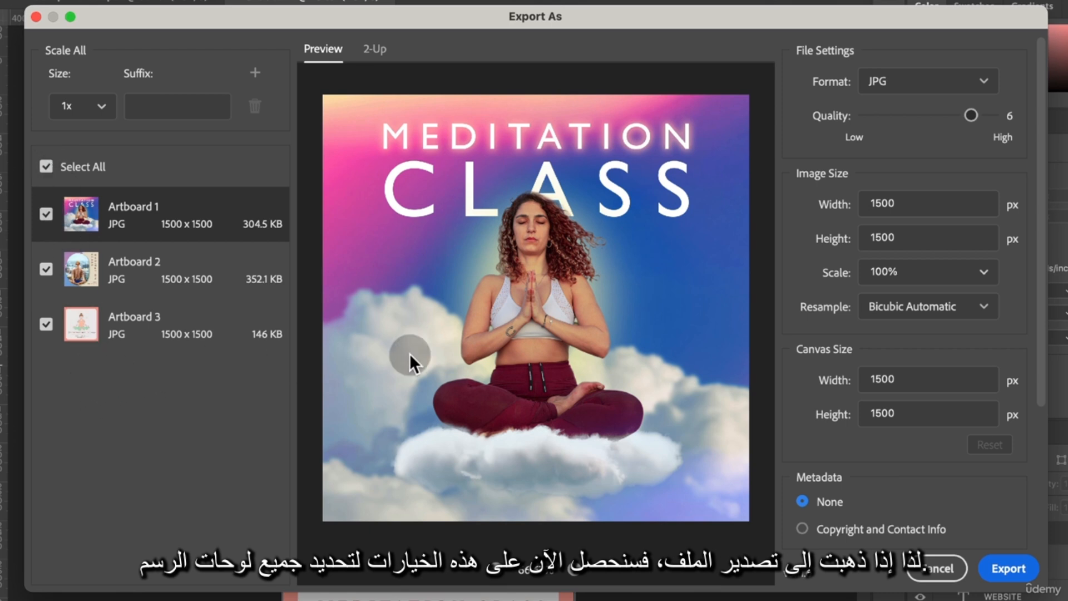
pyautogui.moveTo(971, 115); pyautogui.dragTo(906, 115)
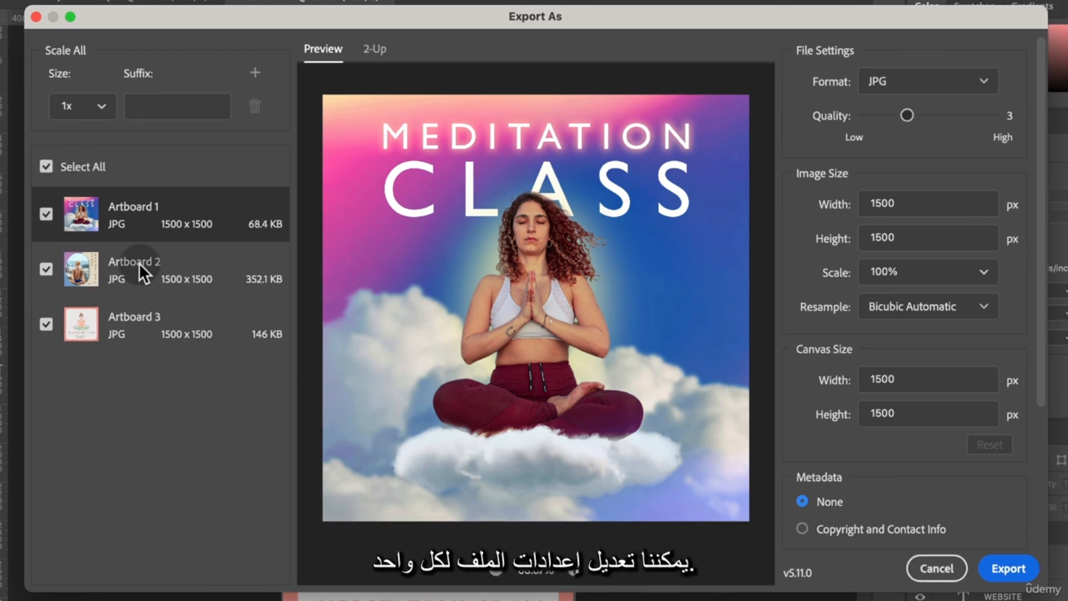
pyautogui.click(144, 272)
pyautogui.click(104, 214)
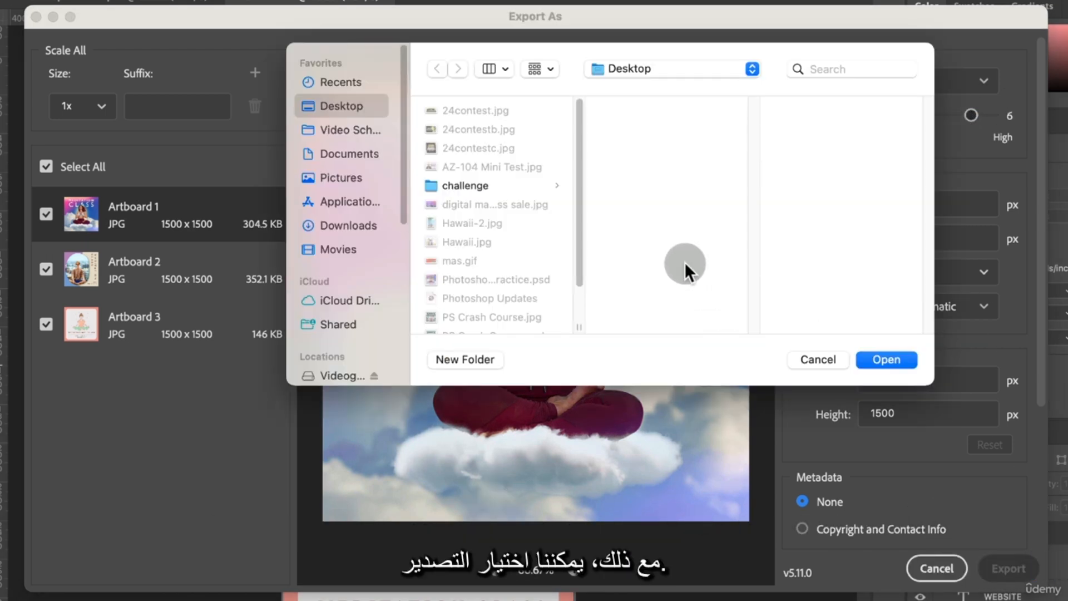
pyautogui.press('Escape')
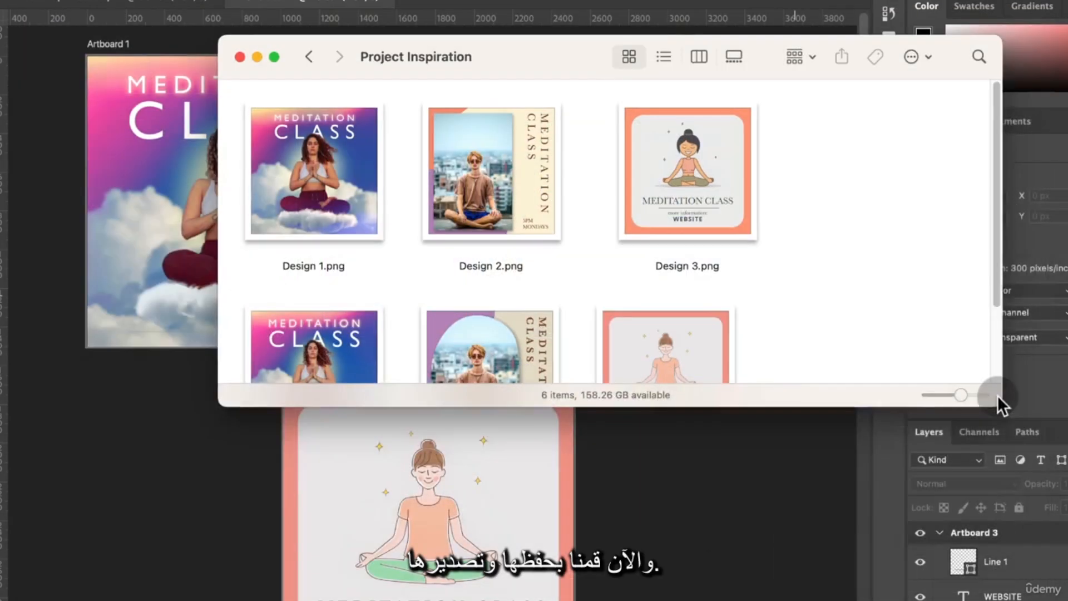
# Enlarge the Project Inspiration folder window in Finder and preview the exported Artboard 1.jpg, Artboard 2.jpg and Artboard 3.jpg.
pyautogui.moveTo(1000, 402); pyautogui.dragTo(1065, 581)
pyautogui.click(329, 375)
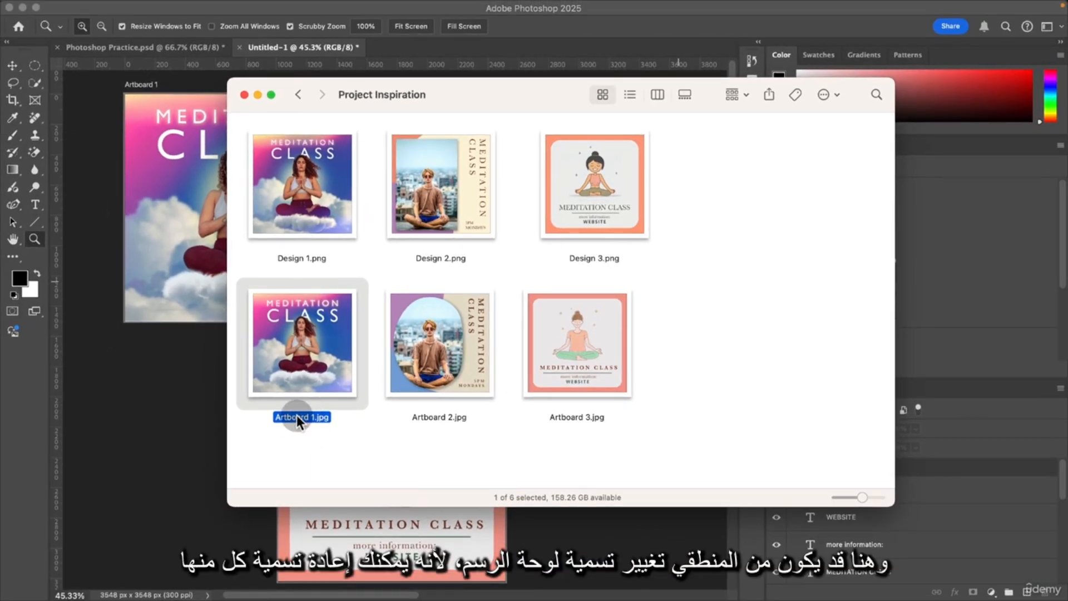
pyautogui.press('space')
pyautogui.press('space')
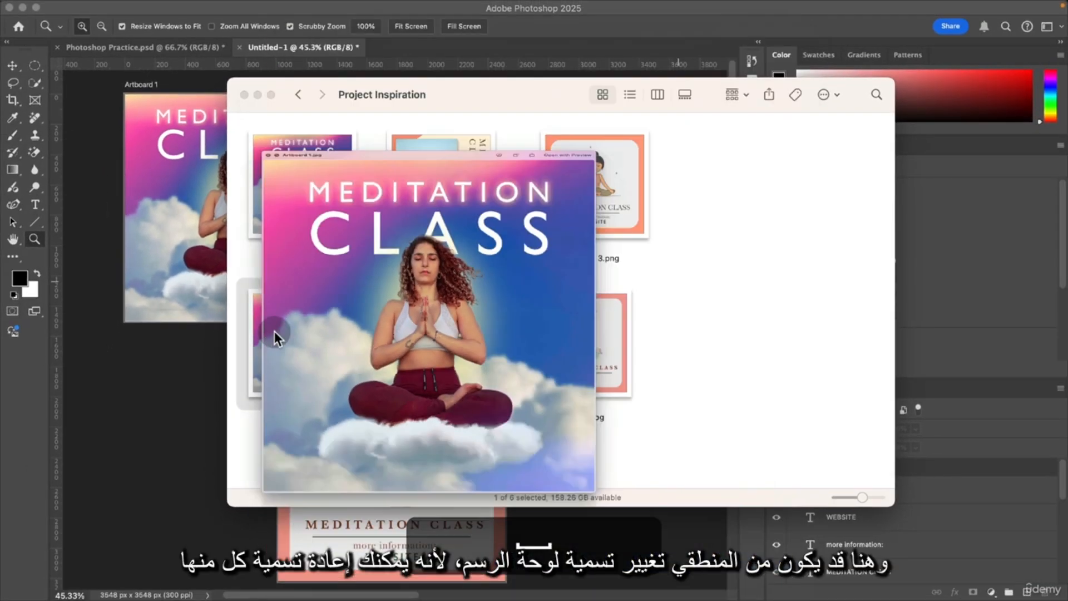
pyautogui.press('Right')
pyautogui.press('space')
pyautogui.press('space')
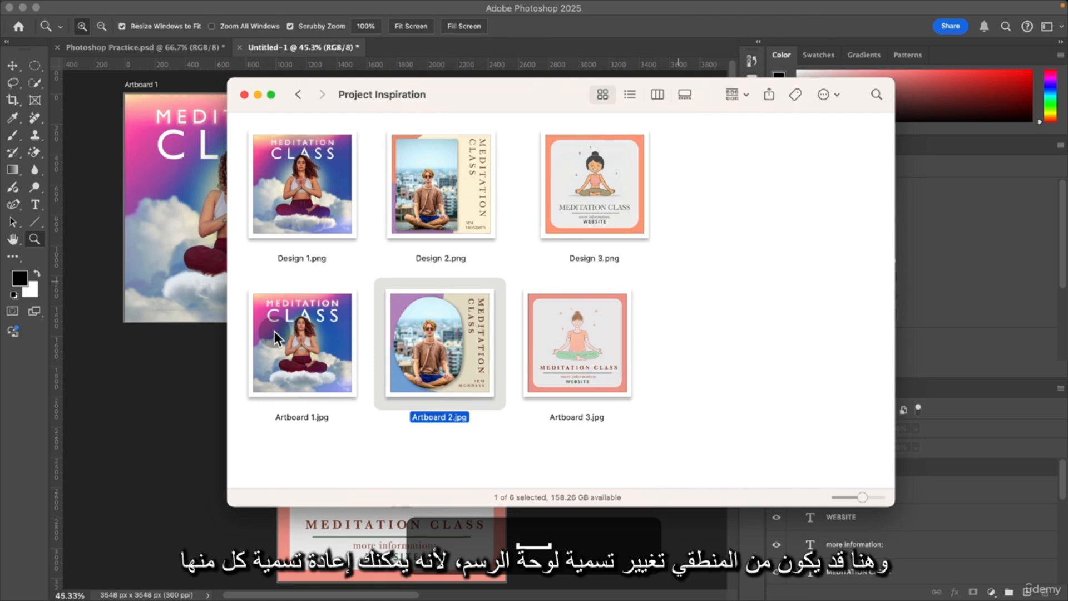
pyautogui.press('Right')
pyautogui.press('space')
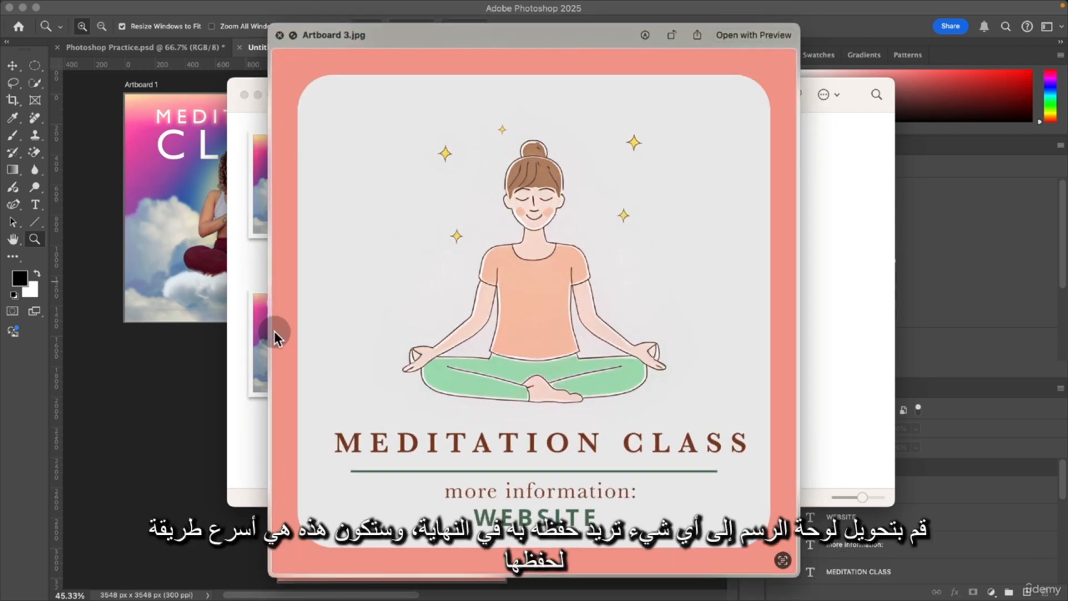
pyautogui.press('space')
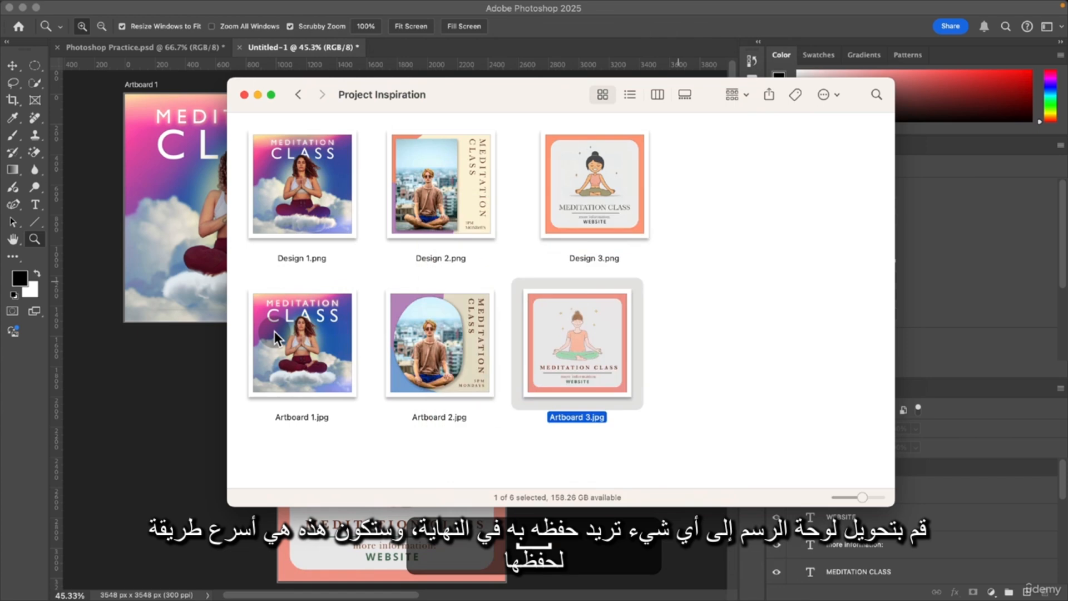
pyautogui.press('Left')
pyautogui.press('space')
pyautogui.press('Left')
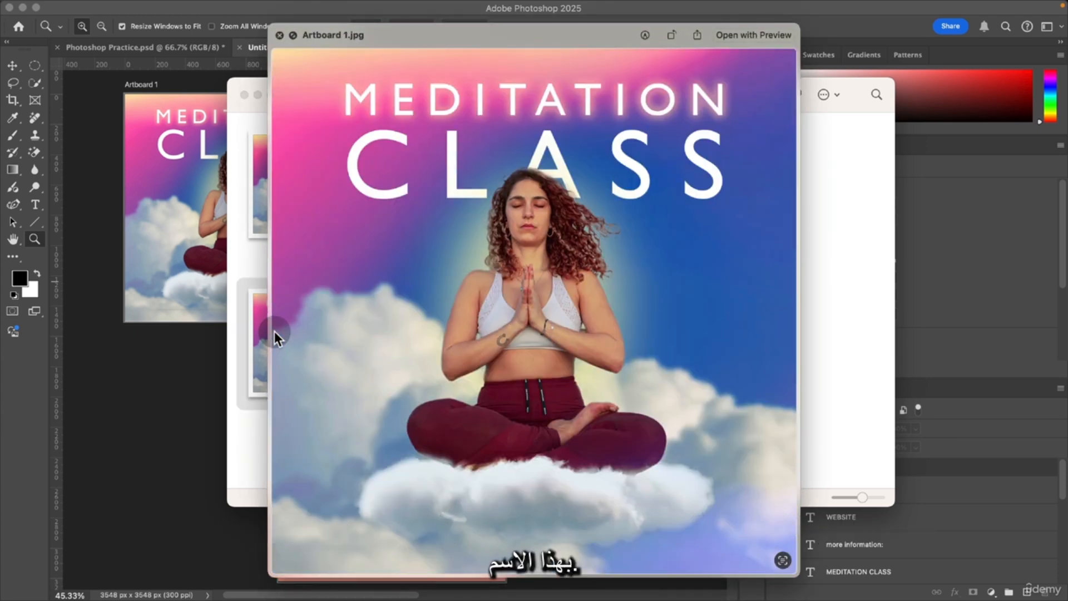
pyautogui.press('space')
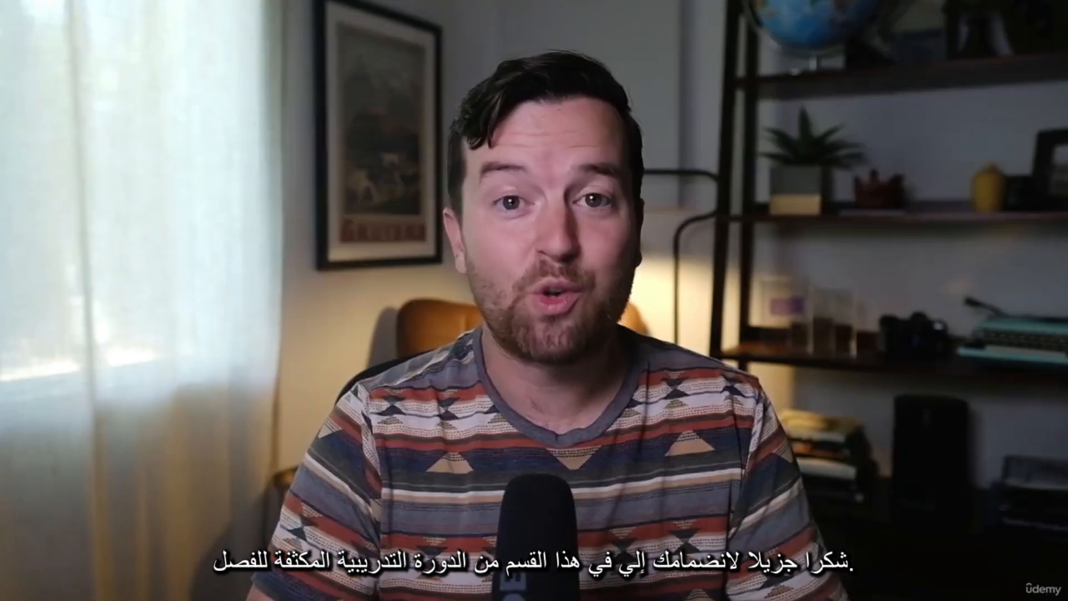